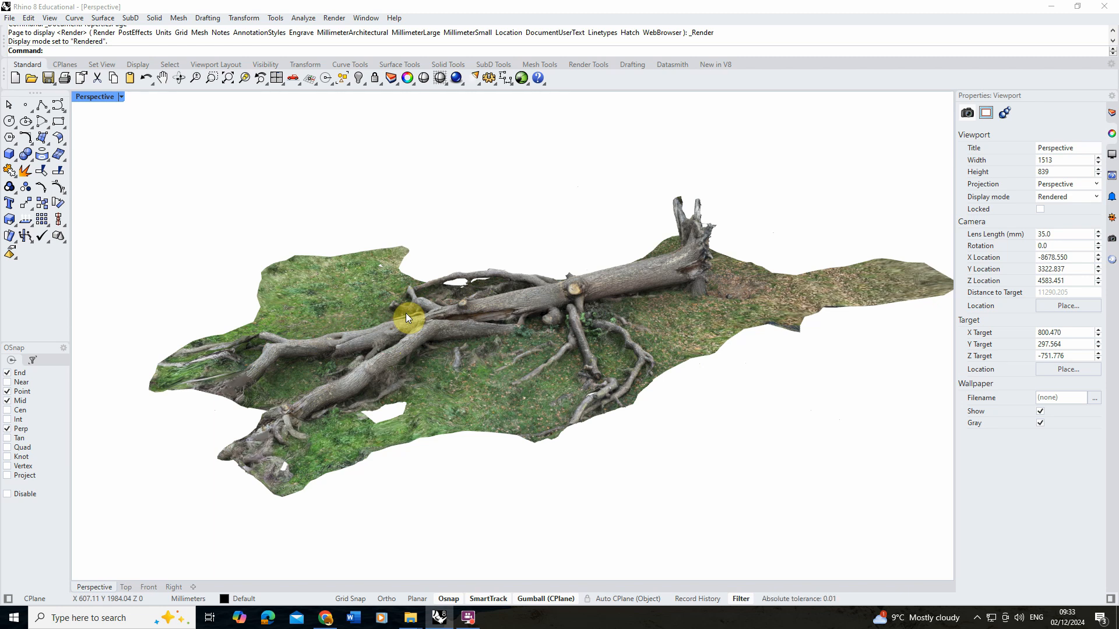
Step: Set the Perspective viewport's display mode to Rendered
right_click_drag(581, 325, 532, 395)
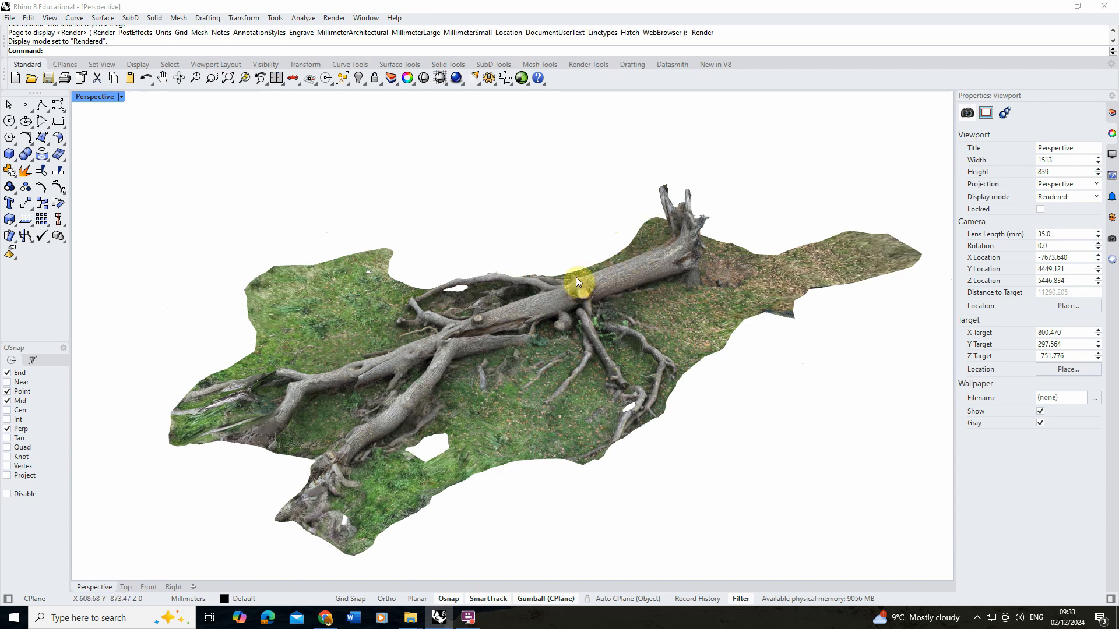
left_click(121, 96)
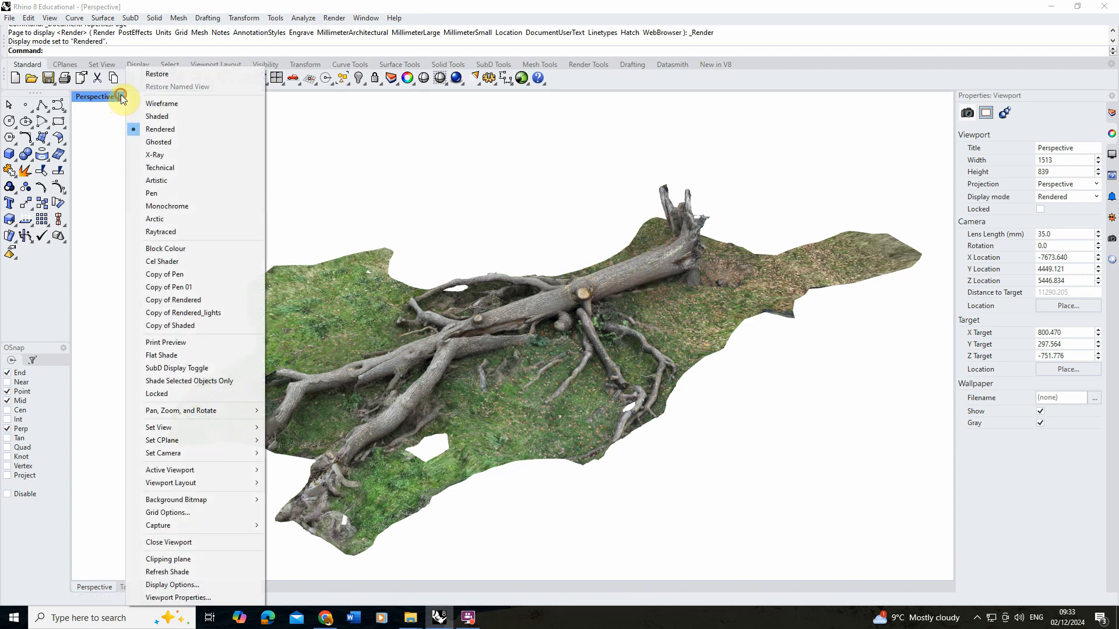
left_click(166, 129)
Step: Run a render preview of the fallen tree model and close the resulting render window
right_click_drag(613, 291, 442, 105)
left_click(330, 18)
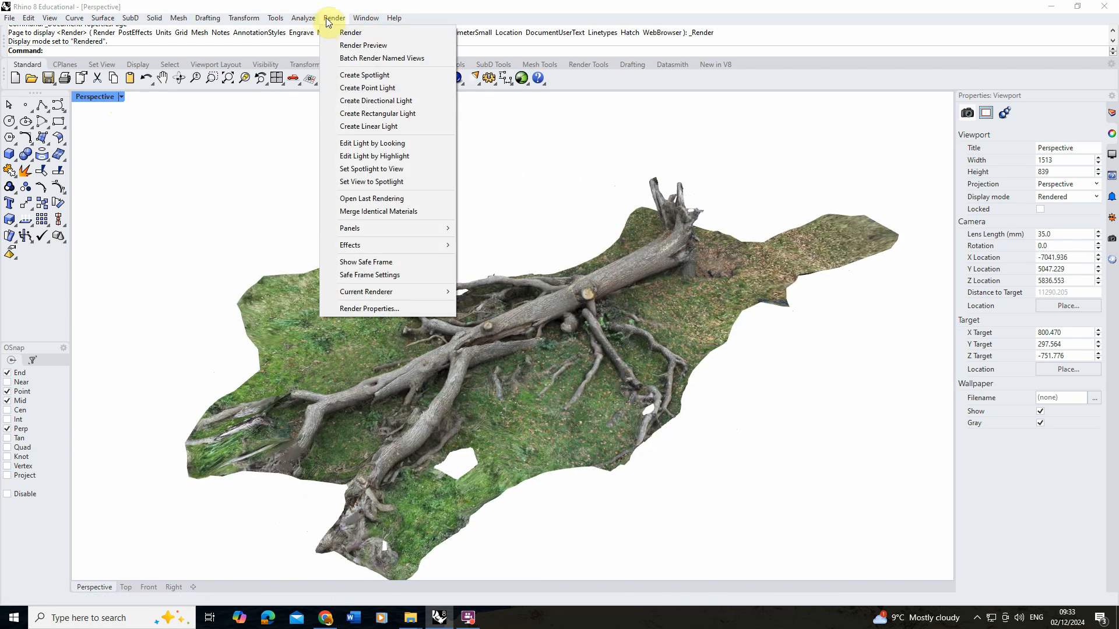
left_click(356, 46)
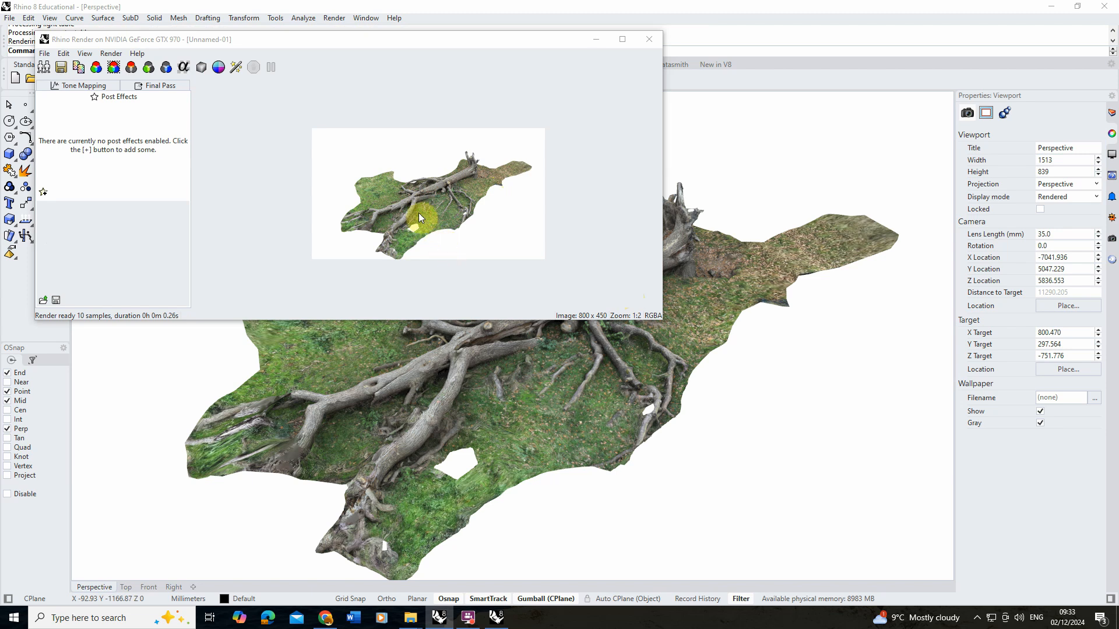
left_click(651, 40)
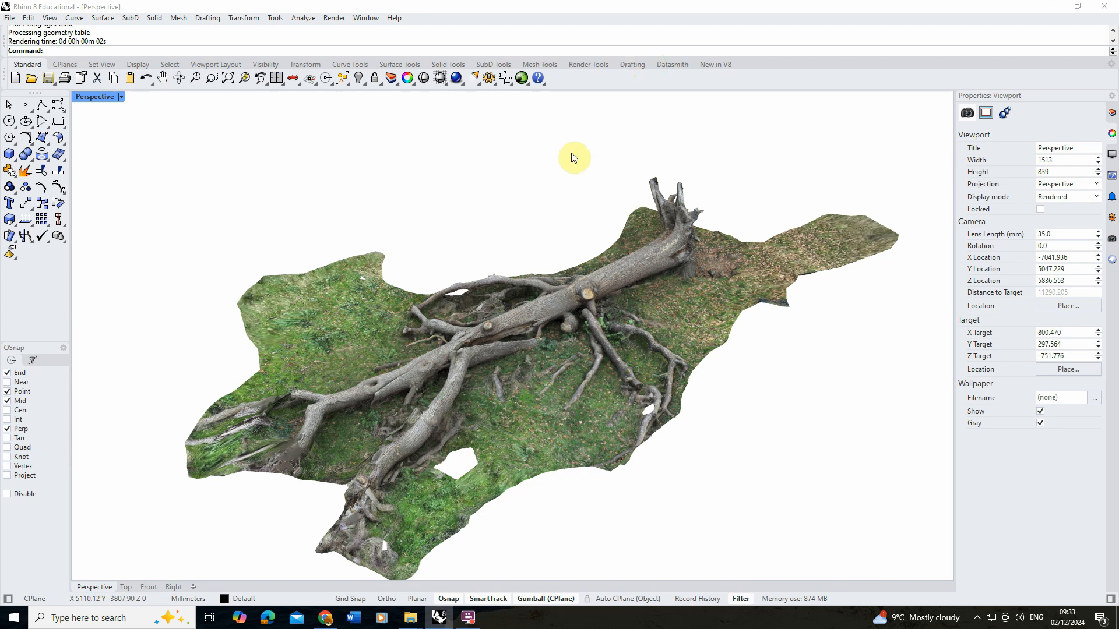
Step: Open the document's render properties, keep Rhino Render as the current renderer, and open the Studio reflection environment for editing
left_click(335, 18)
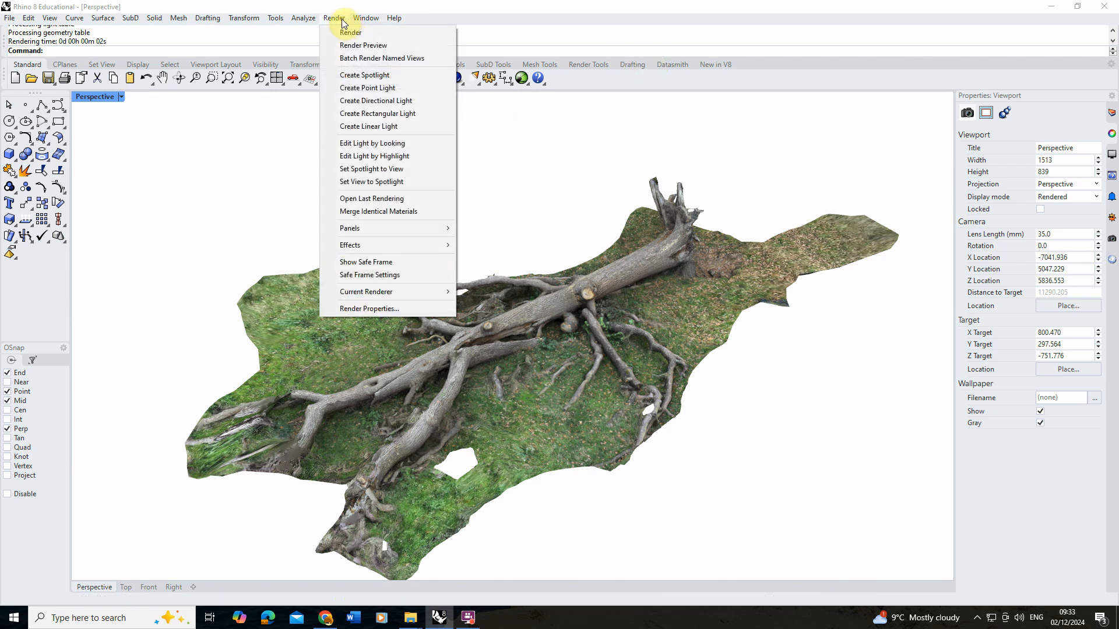
left_click(387, 309)
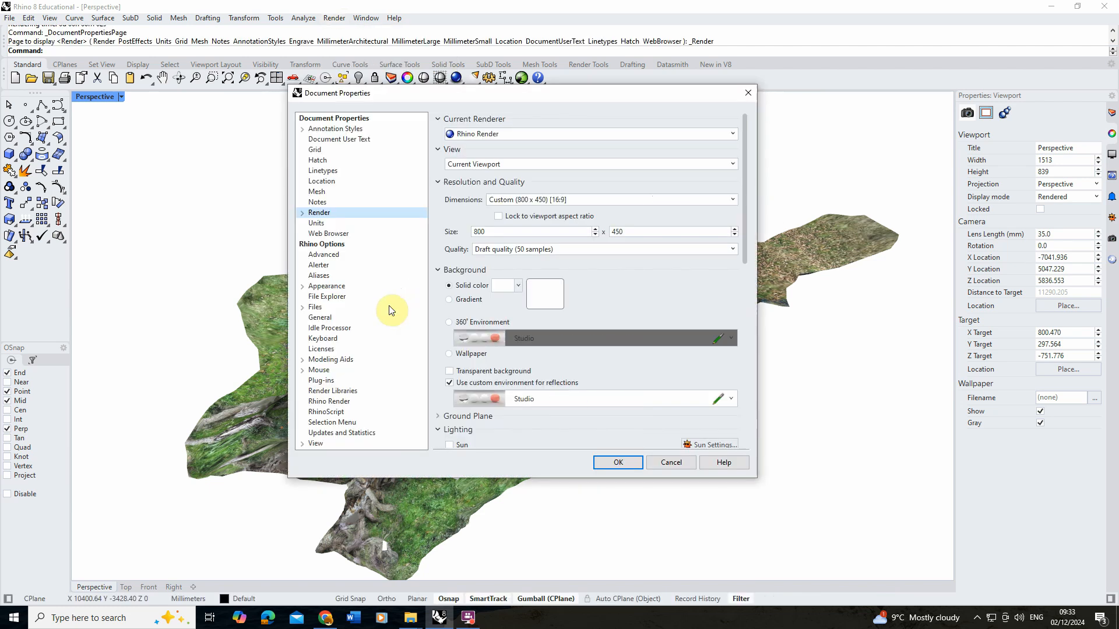
left_click(479, 134)
left_click(482, 137)
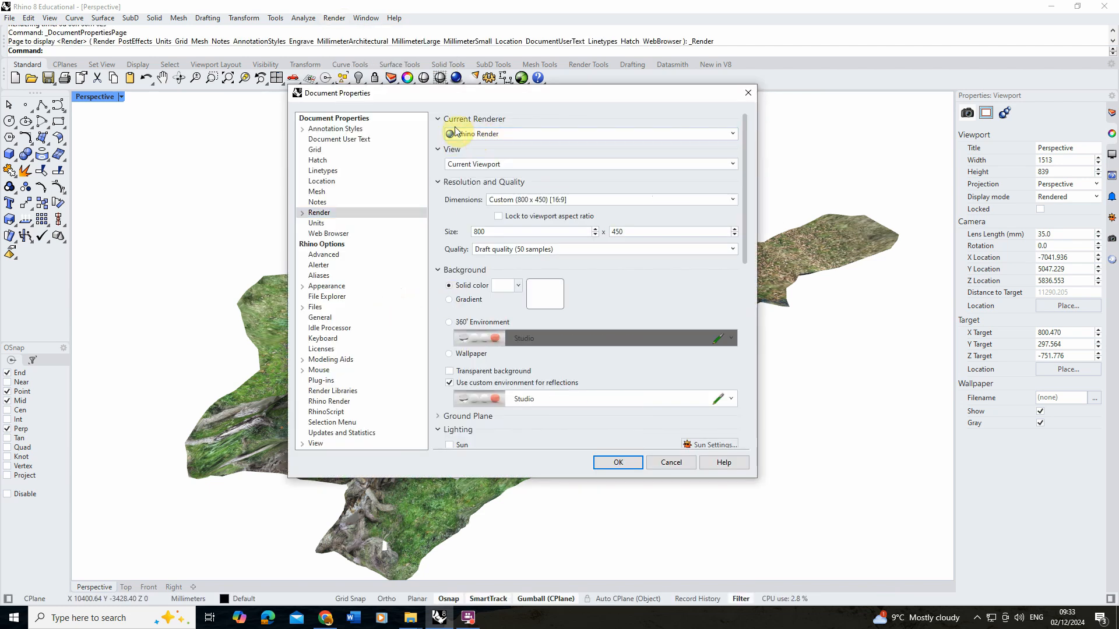
scroll(622, 292, "down", 4)
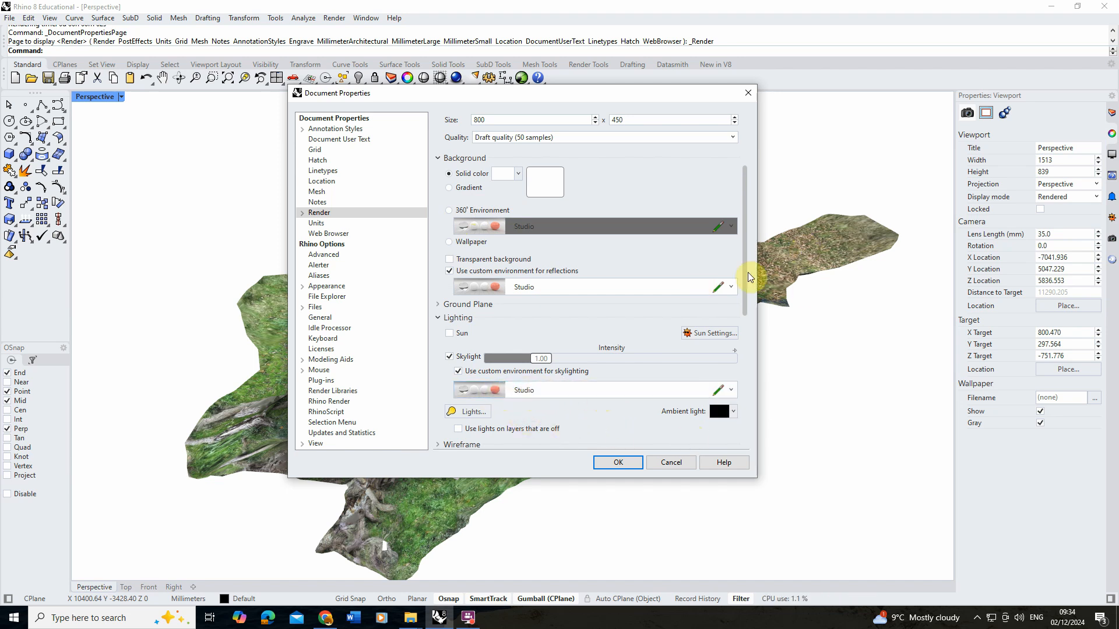
left_click(718, 289)
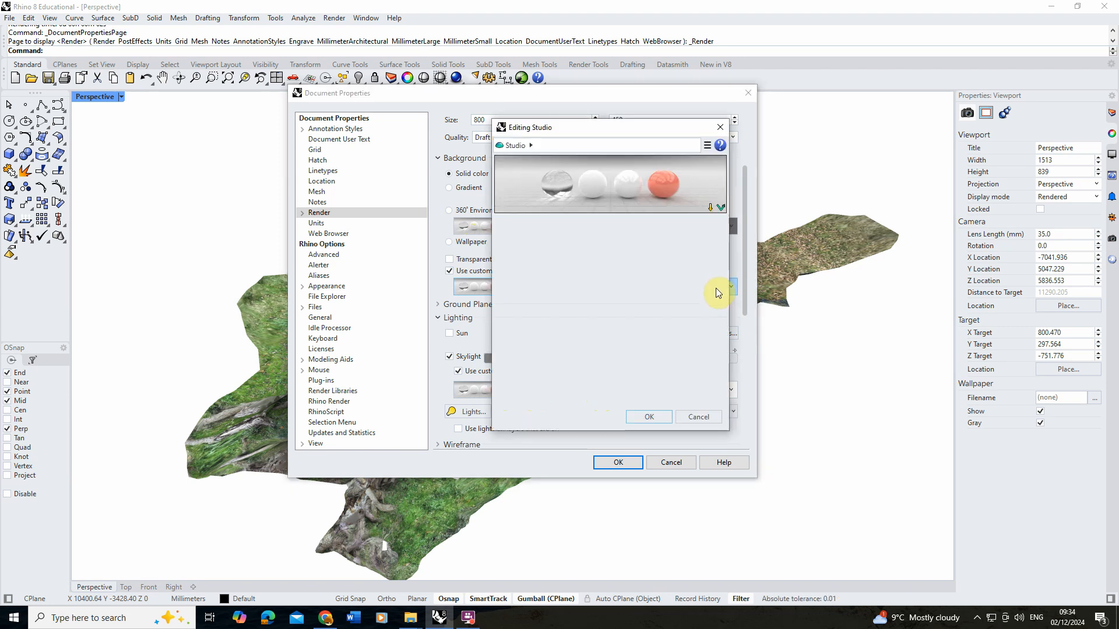
left_click_drag(596, 131, 529, 131)
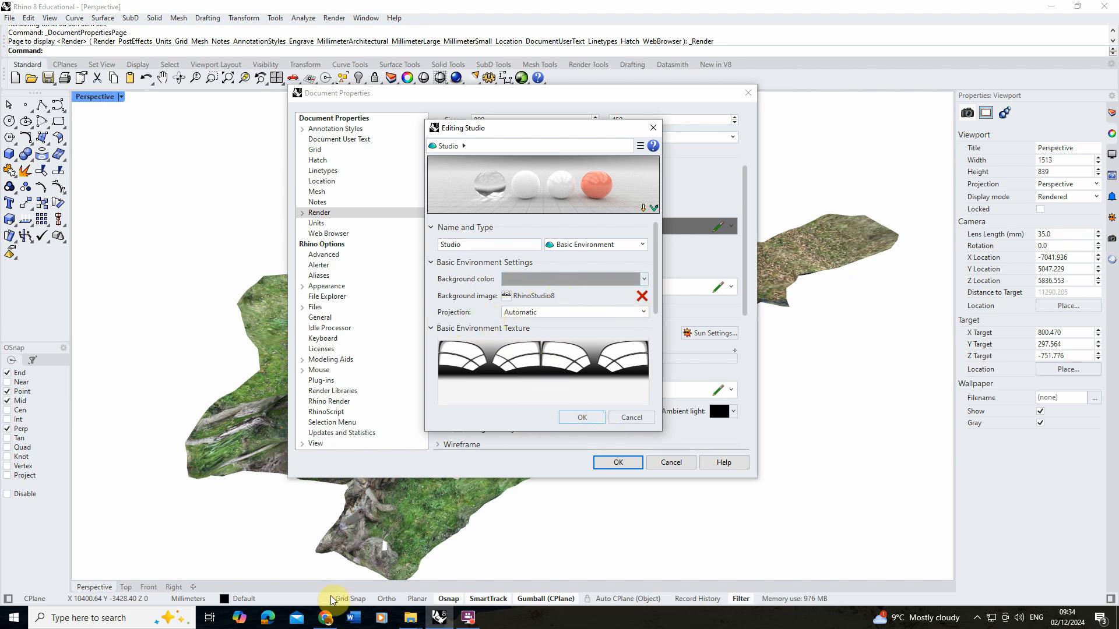
Step: Switch to Chrome and show the Night category of HDRIs on Poly Haven
left_click(325, 618)
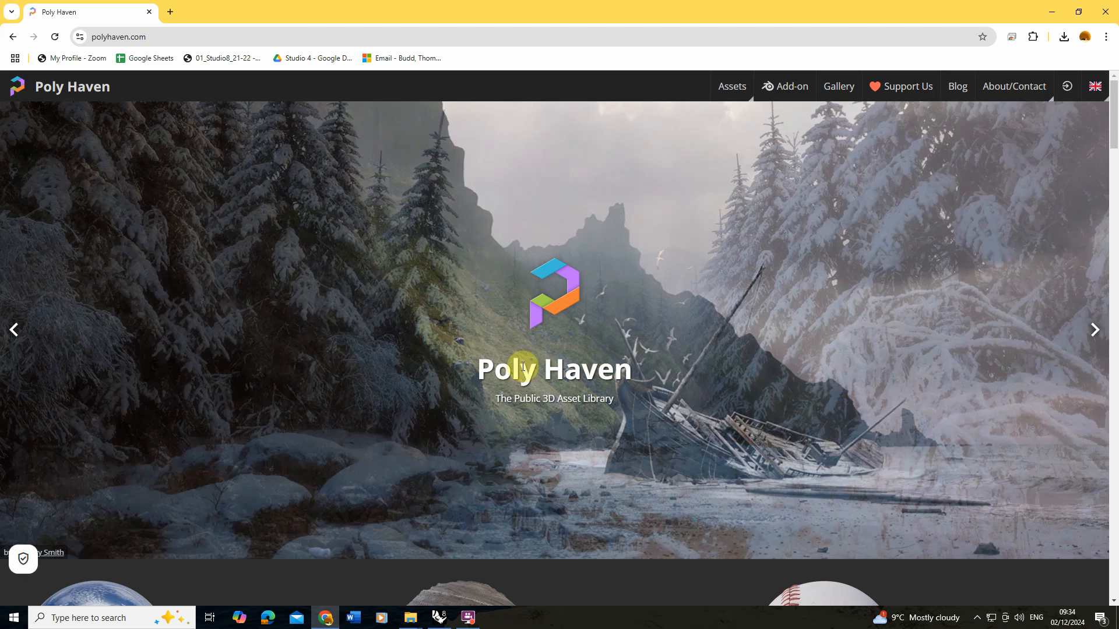
scroll(432, 358, "down", 3)
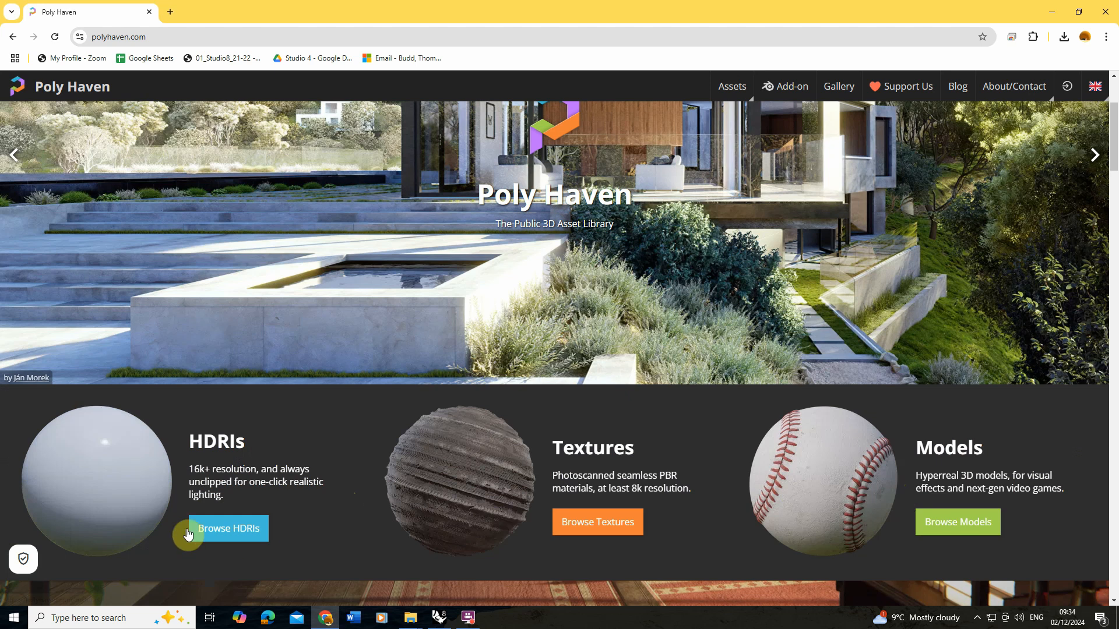
left_click(144, 481)
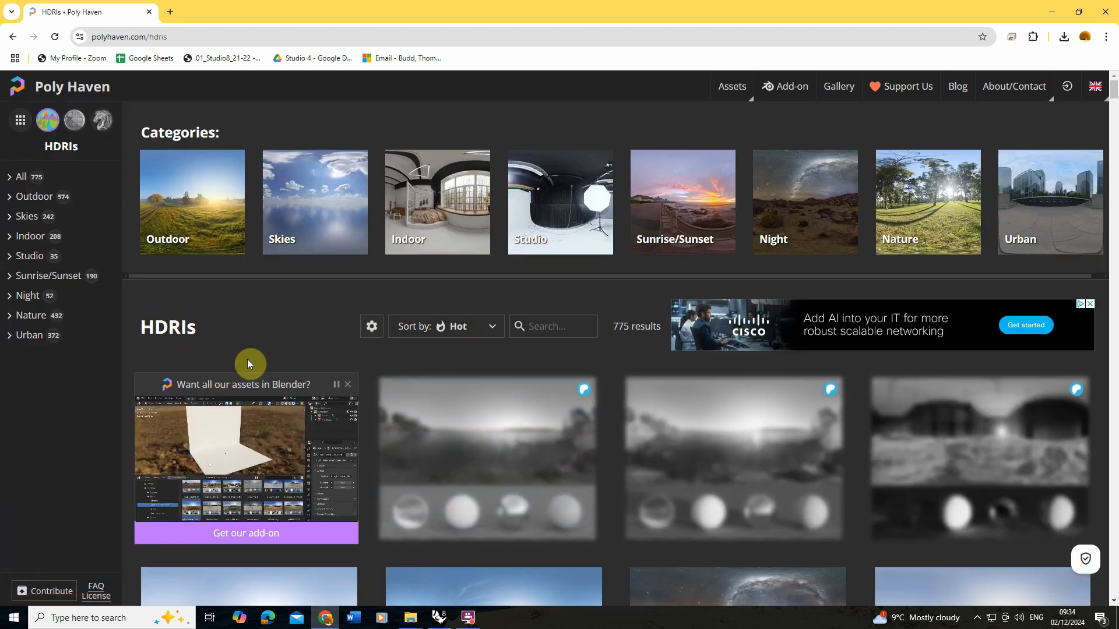
left_click(29, 298)
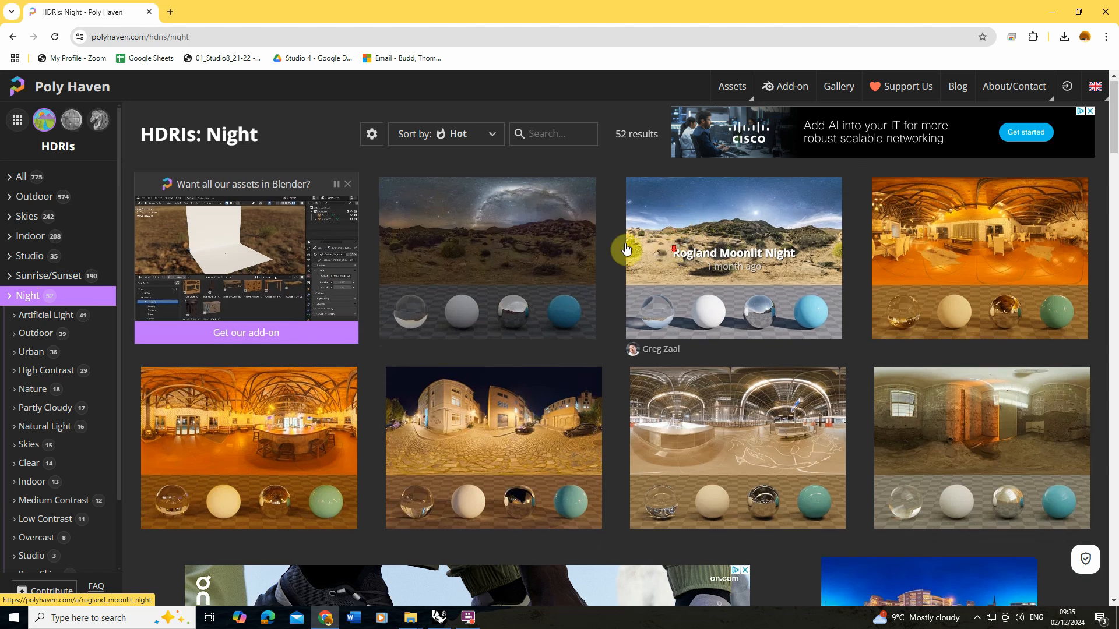
Step: Browse the night HDRIs and open the Kloppenheim 02 asset page
scroll(619, 253, "down", 3)
scroll(618, 253, "up", 3)
scroll(622, 285, "down", 7)
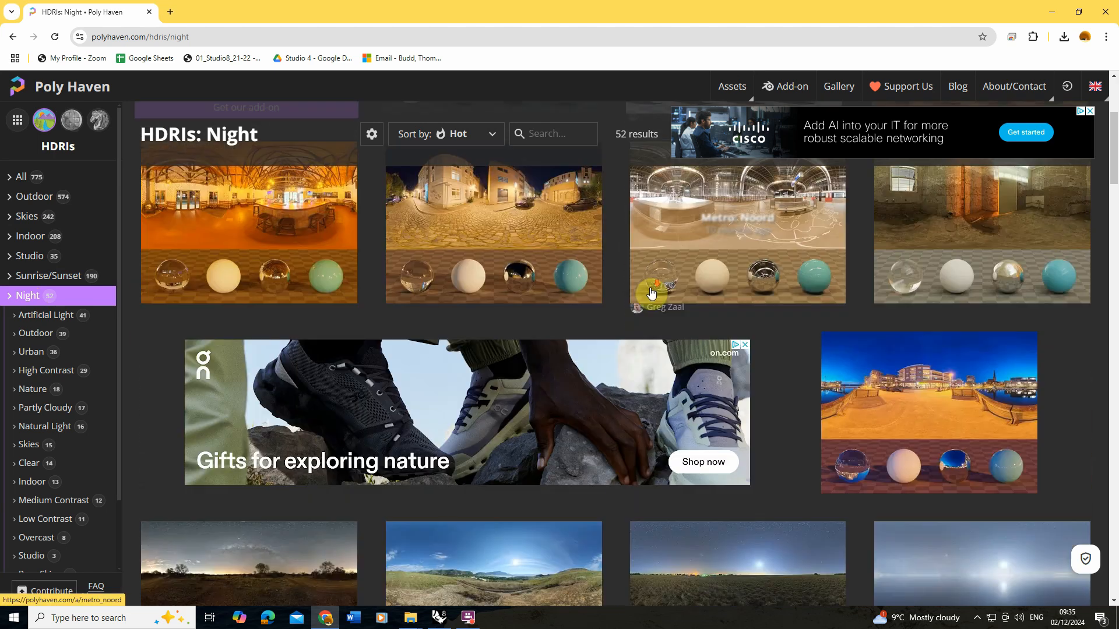
scroll(623, 299, "up", 7)
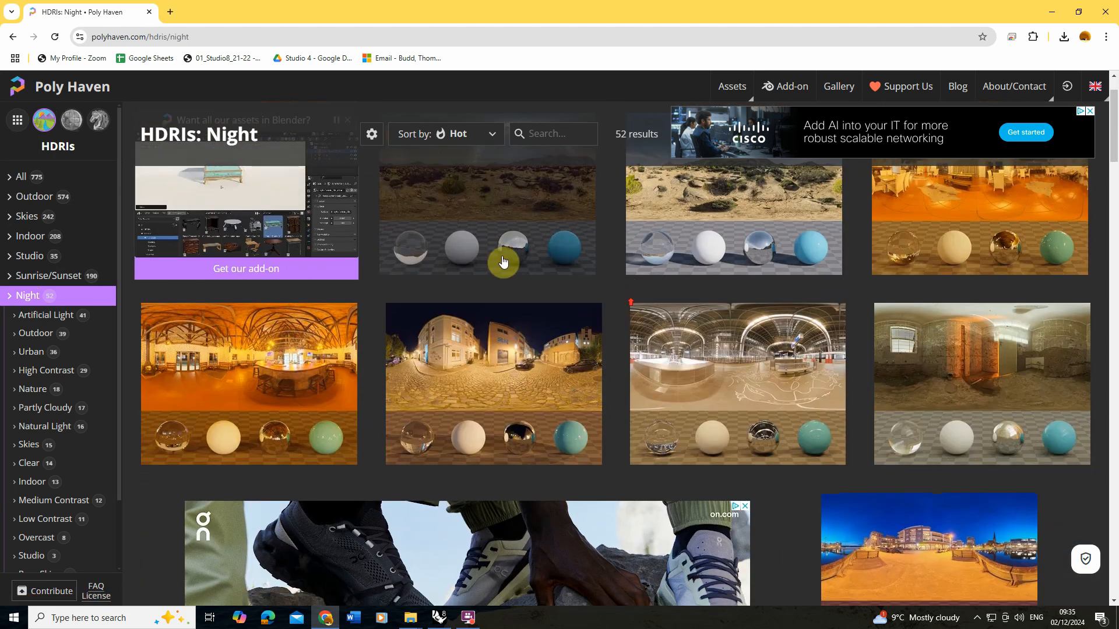
scroll(617, 297, "down", 7)
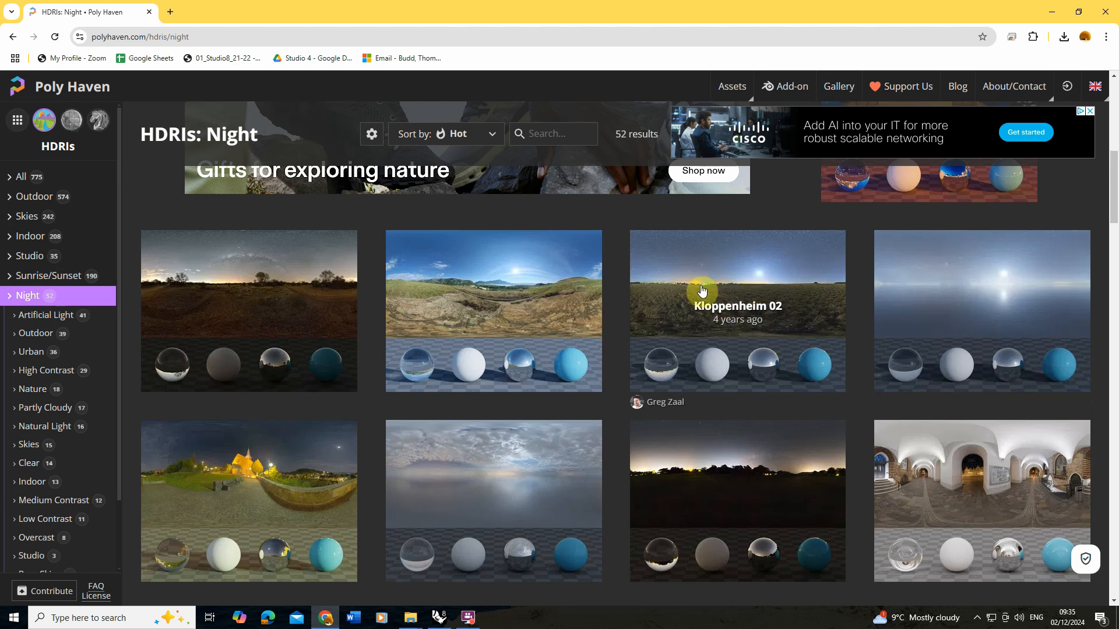
left_click(739, 281)
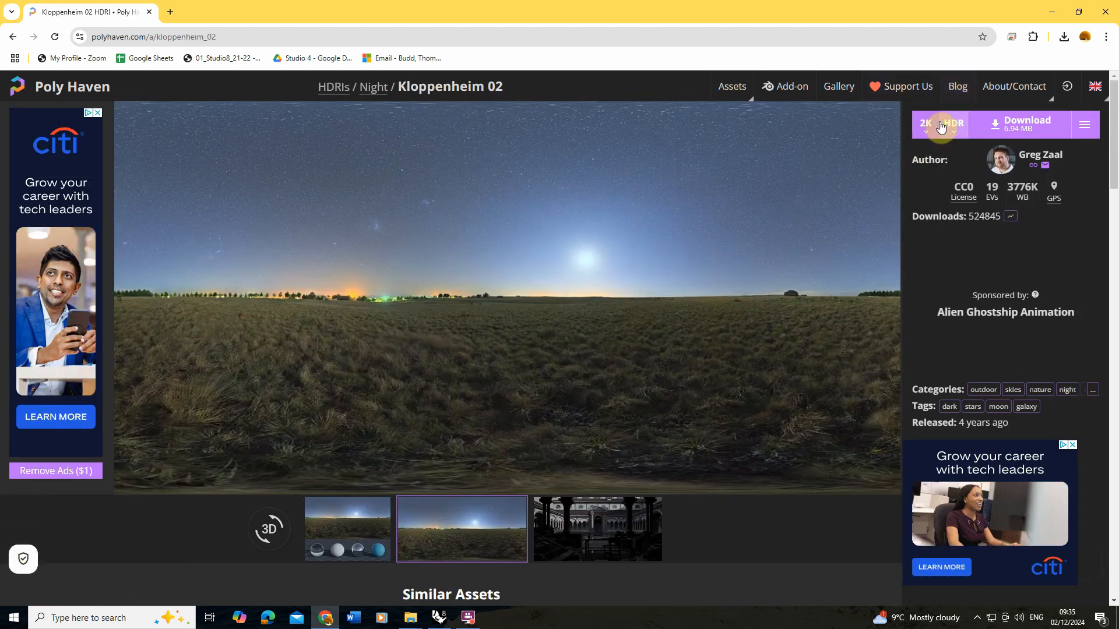
Step: Choose 2K resolution and check the HDR file format for the Kloppenheim 02 download
left_click(929, 138)
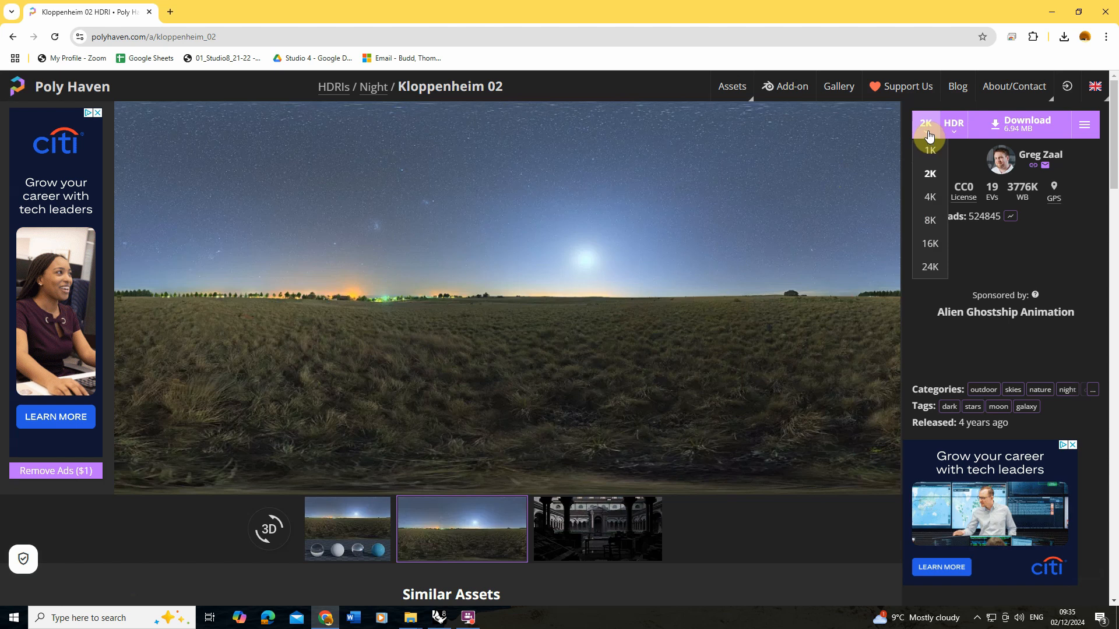
left_click(930, 180)
left_click(951, 127)
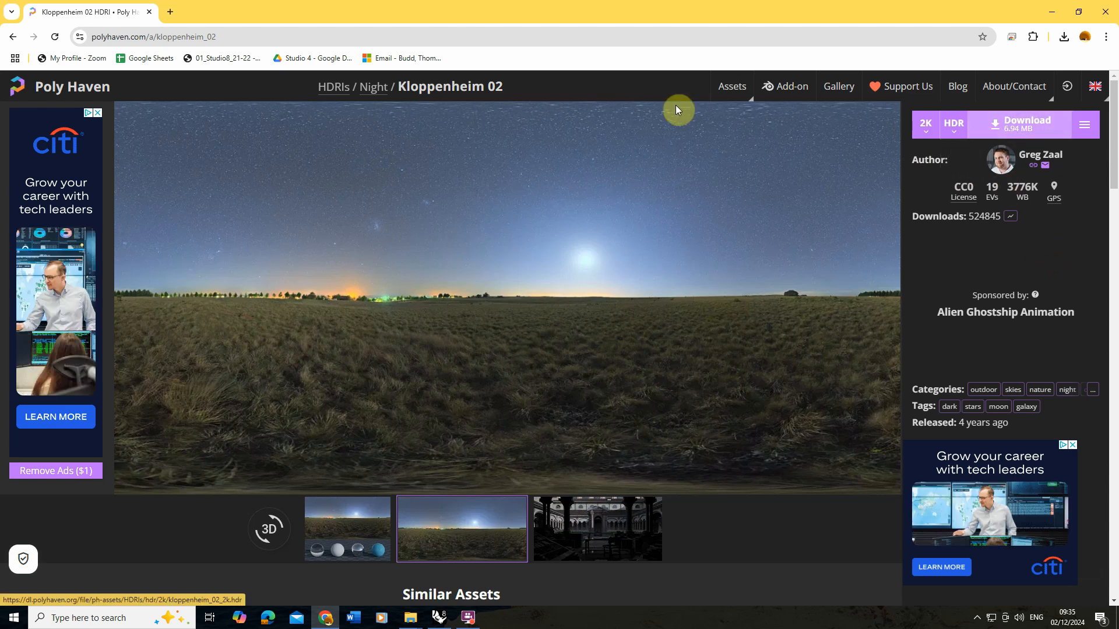
Step: Switch back to Rhino and replace the Studio environment's background image with a High Dynamic Range Texture using kloppenheim_02_2k from Downloads
left_click(440, 618)
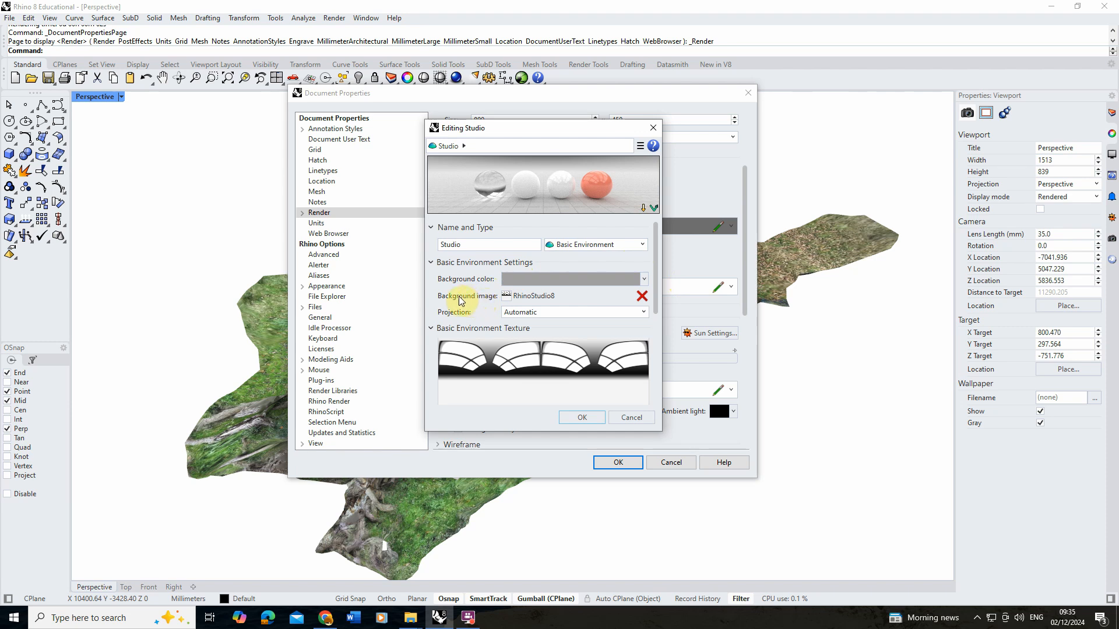
left_click(643, 298)
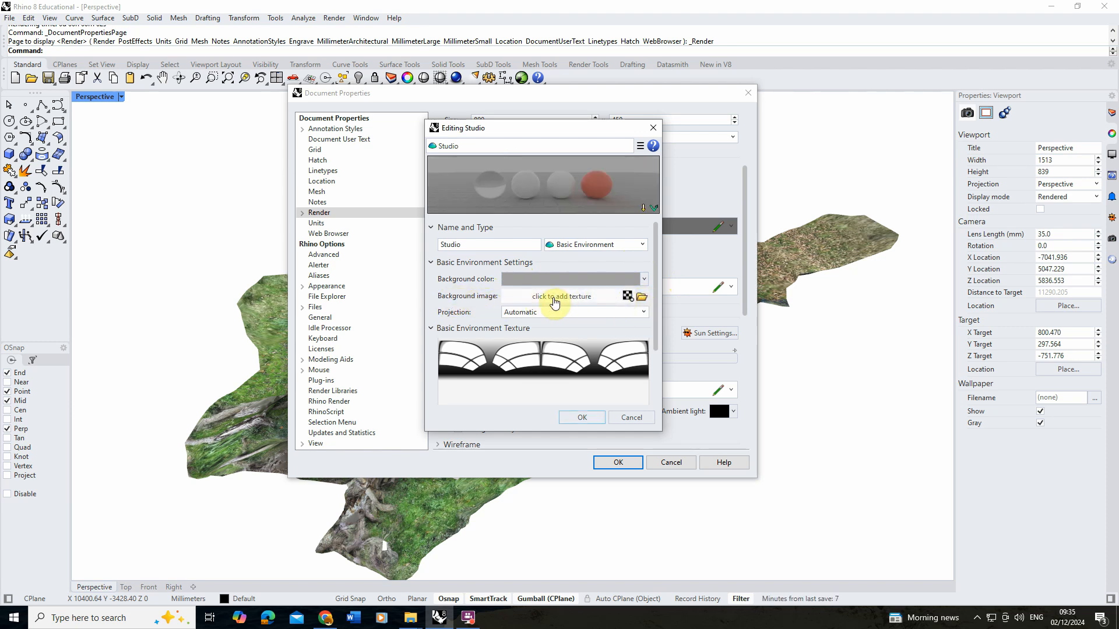
left_click(592, 297)
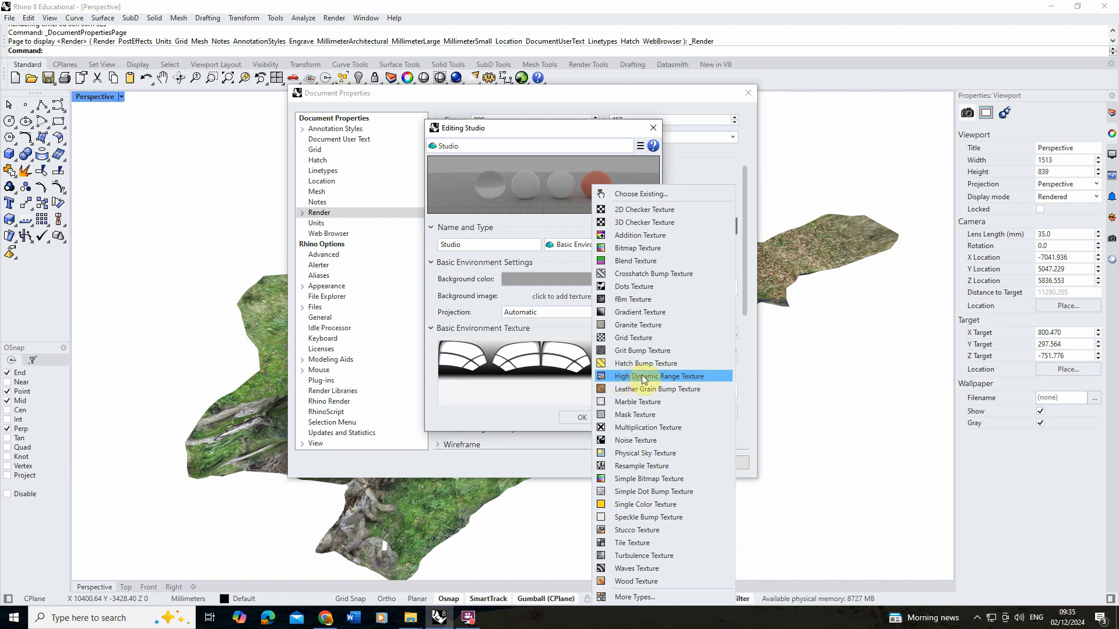
left_click(664, 378)
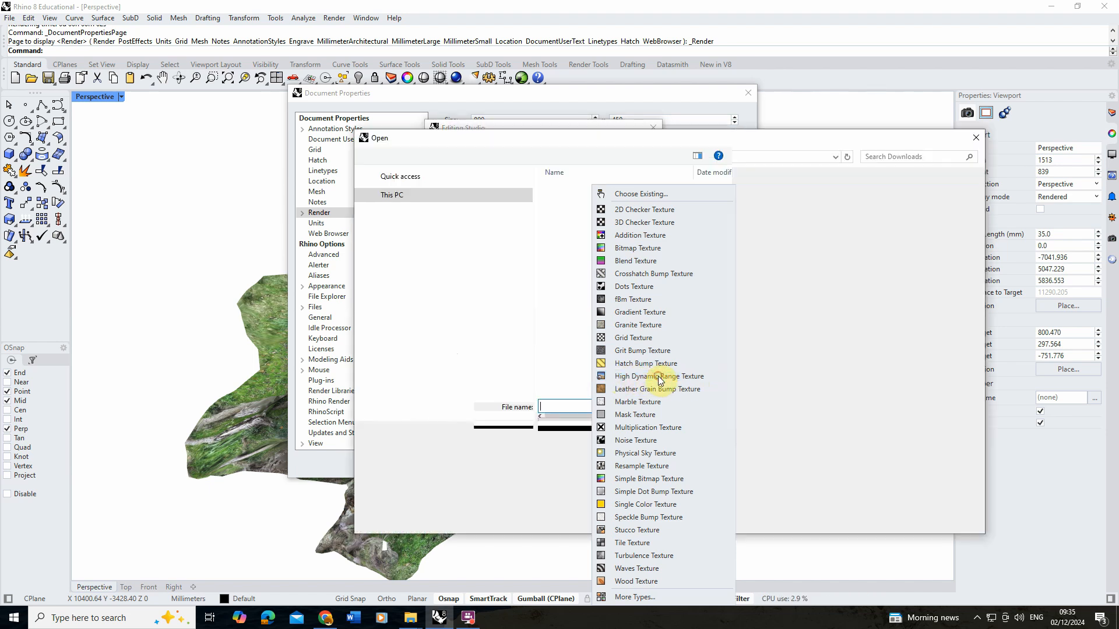
left_click(593, 227)
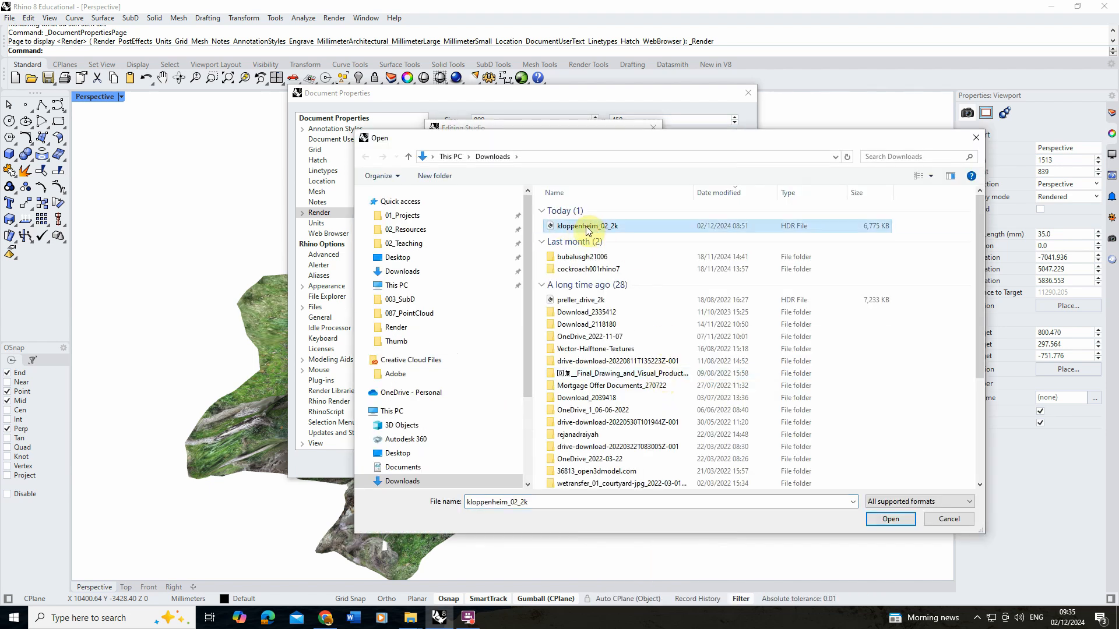
left_click(890, 518)
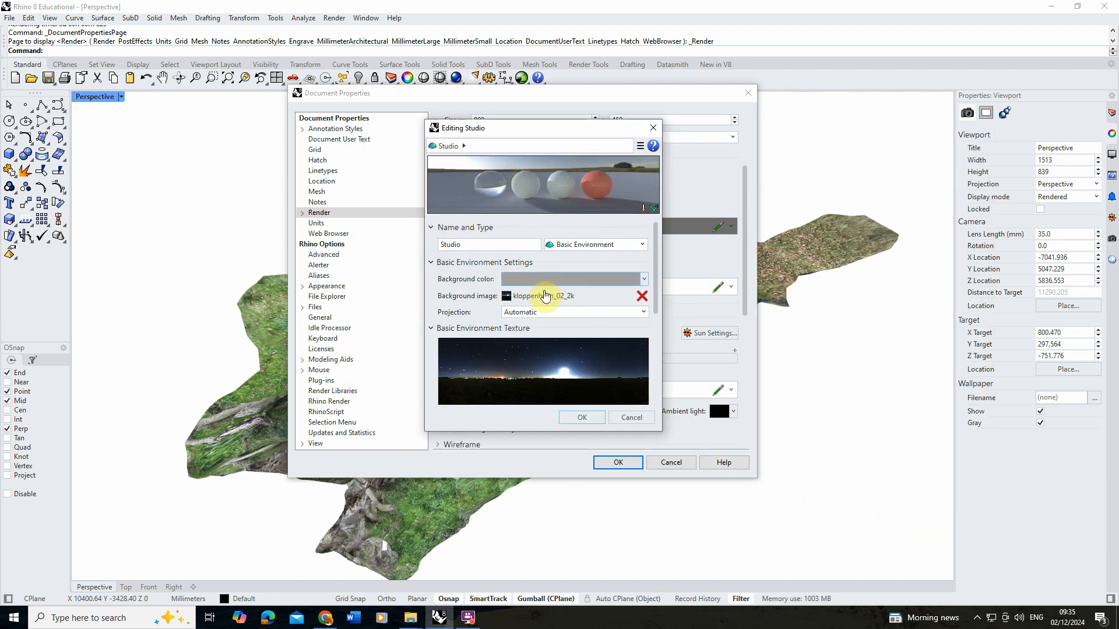
left_click_drag(656, 257, 635, 267)
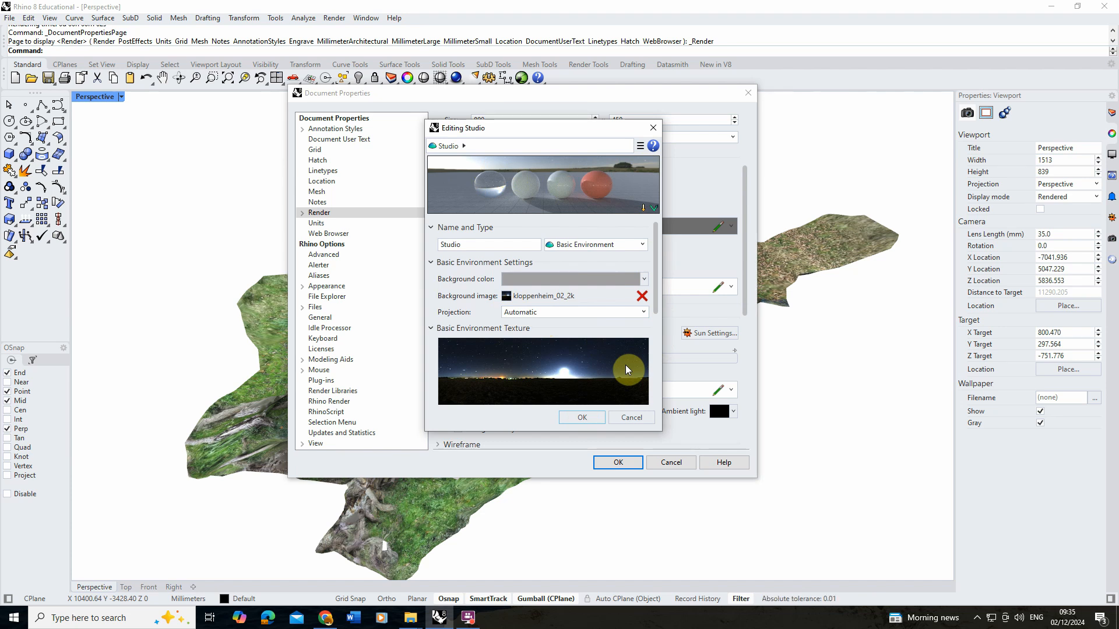
Step: Set the Studio environment's projection to Spherical, then accept the environment edits and the render properties
left_click(530, 313)
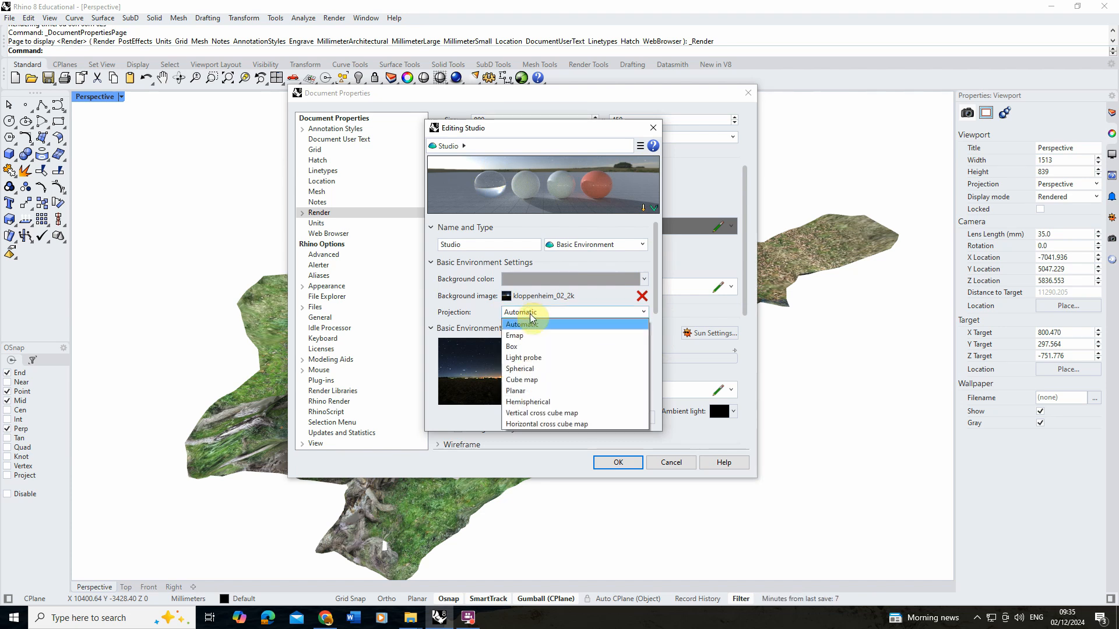
key("Down")
key("Down")
key("Down")
key("Down")
key("Return")
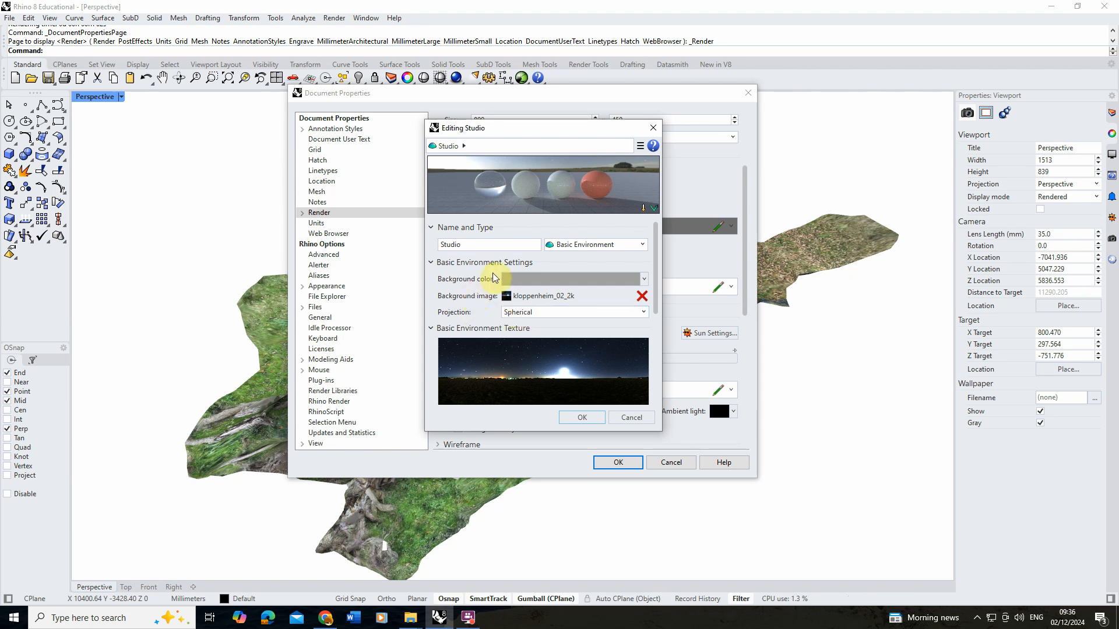
left_click(582, 418)
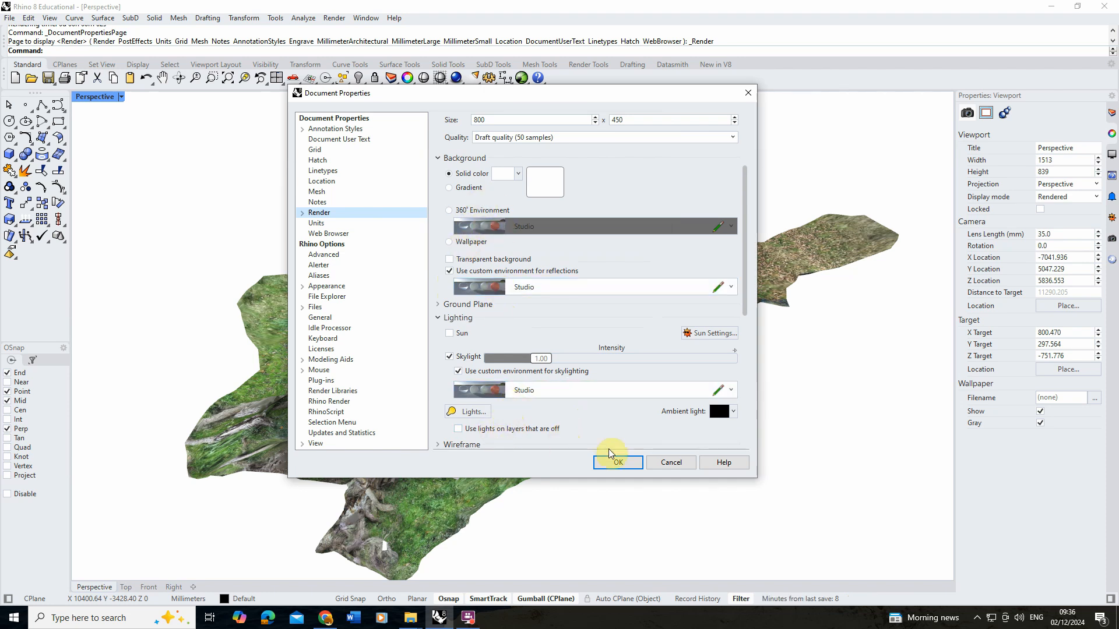
left_click(618, 462)
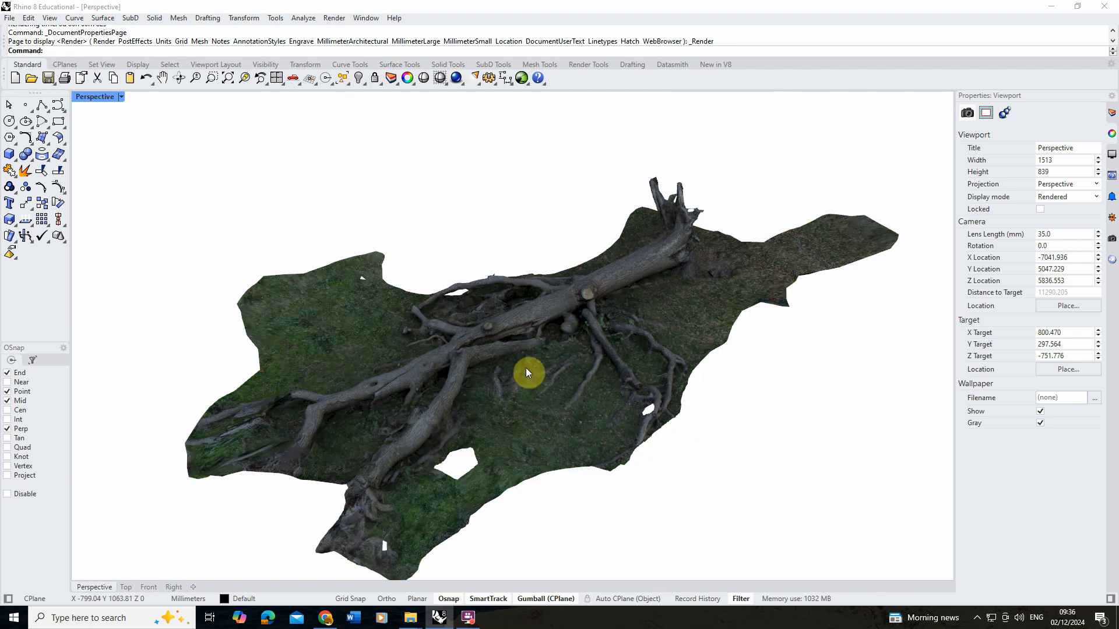
Step: Use the Studio 360° environment as the render background, set the skylight intensity to 0.07, and accept the render properties
right_click_drag(530, 369, 556, 352)
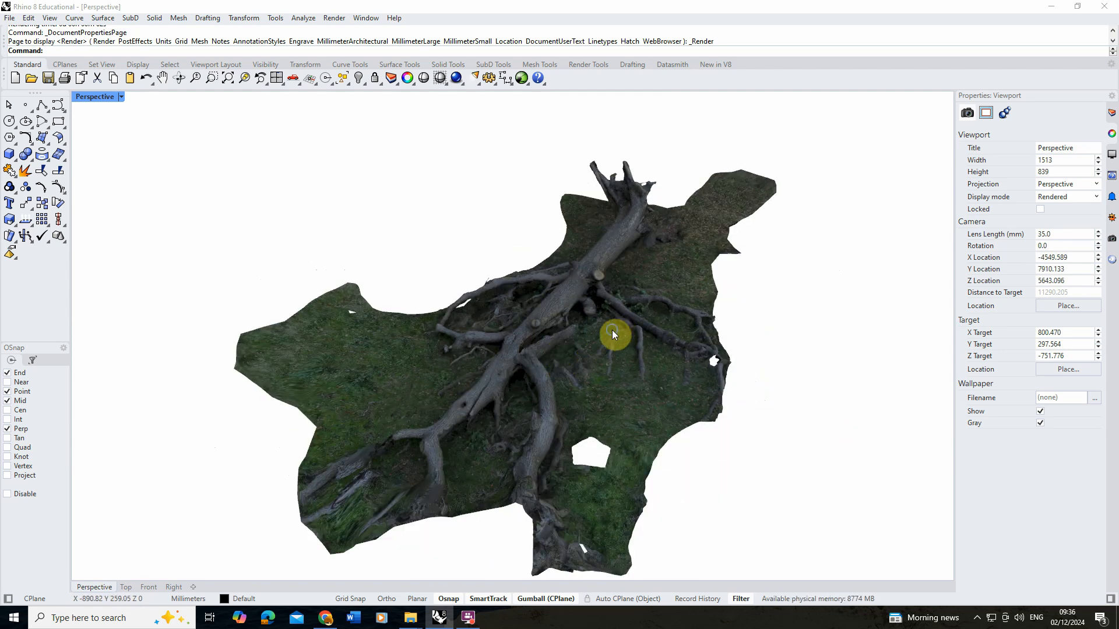
right_click_drag(612, 330, 568, 305)
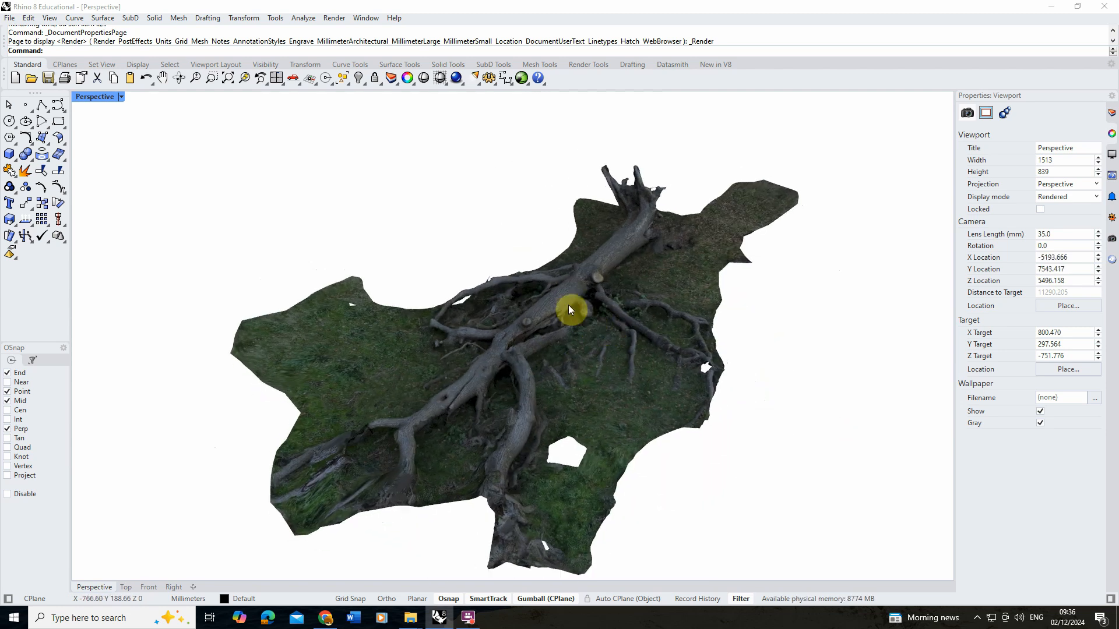
left_click(330, 19)
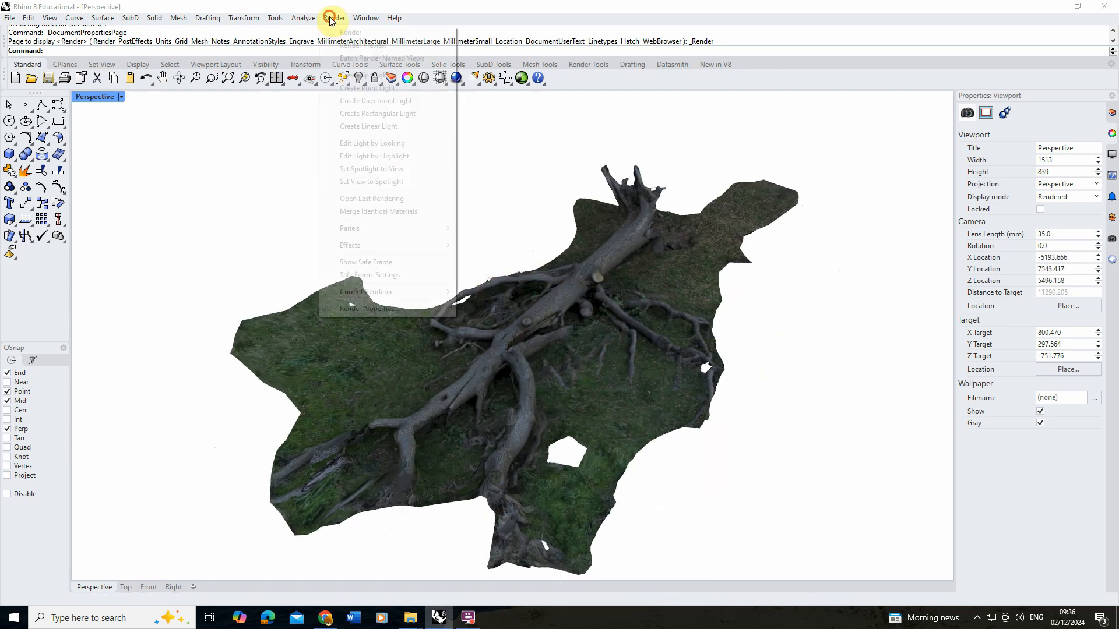
left_click(380, 309)
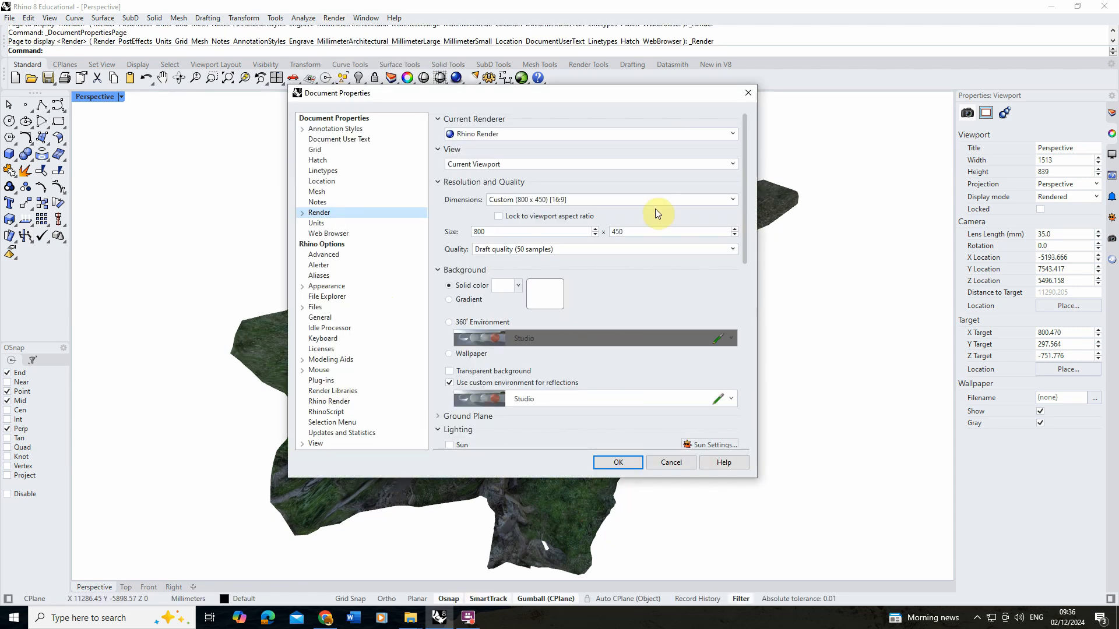
left_click_drag(745, 162, 744, 173)
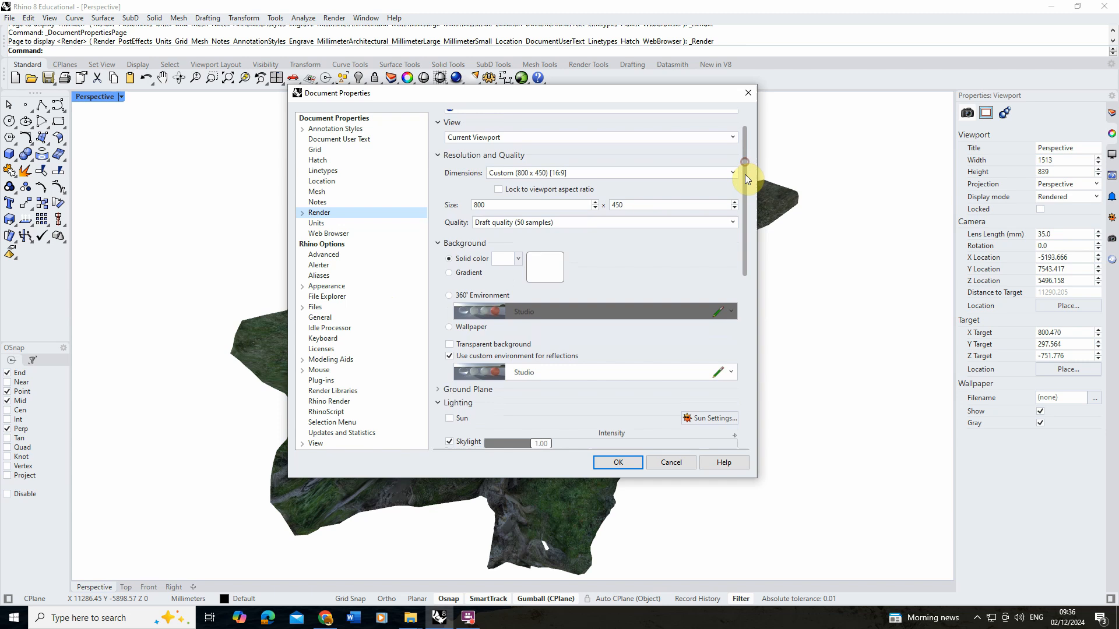
left_click(449, 296)
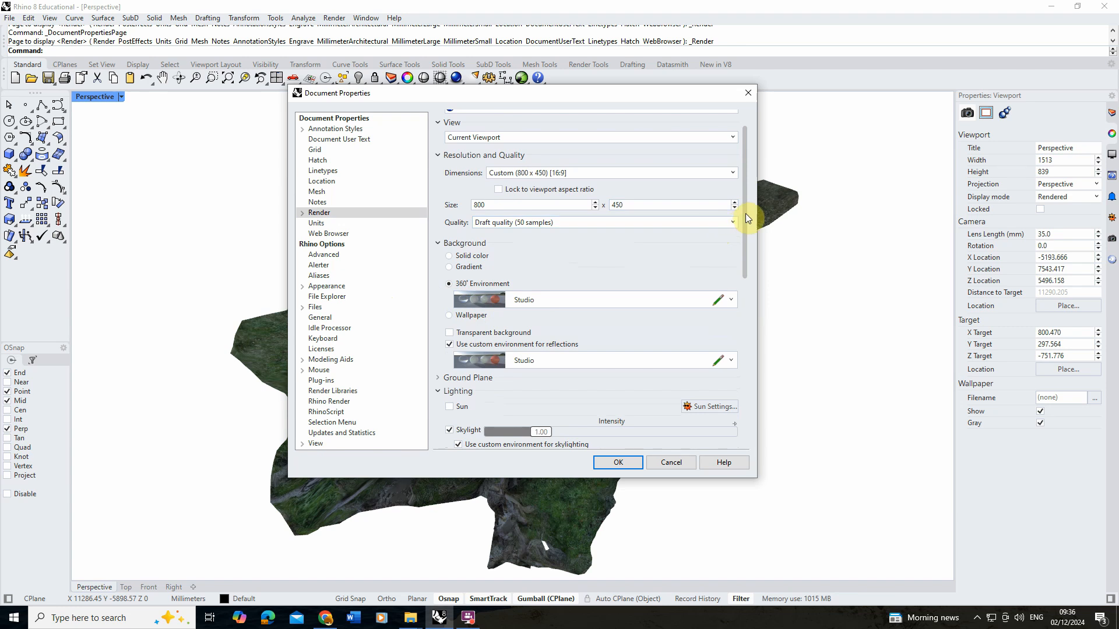
left_click_drag(746, 213, 746, 259)
left_click_drag(529, 343, 499, 339)
left_click(594, 464)
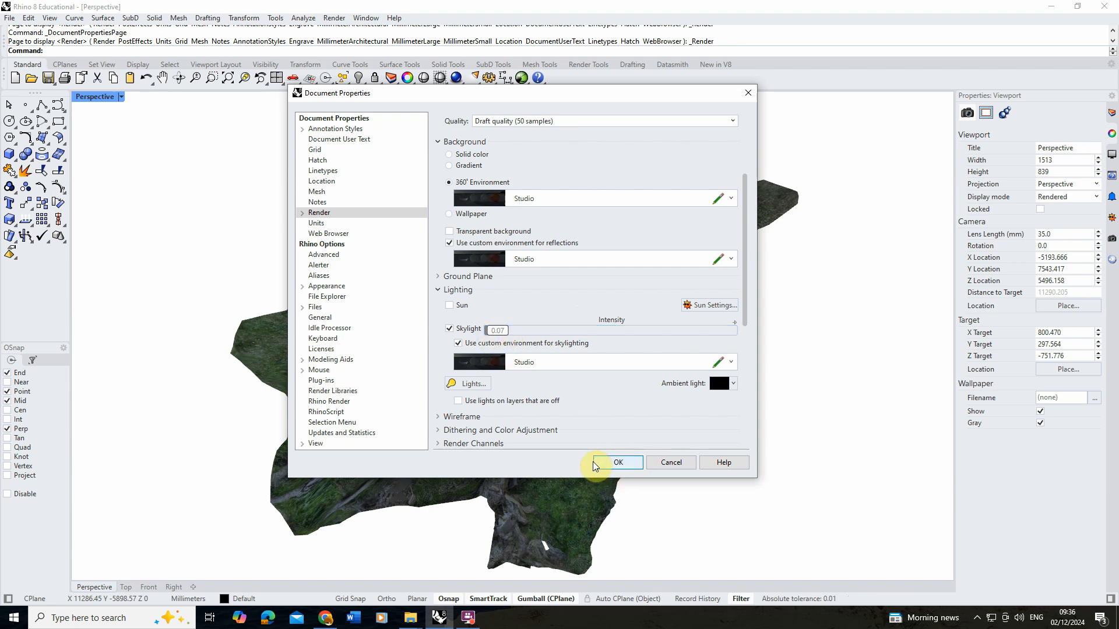
left_click(620, 462)
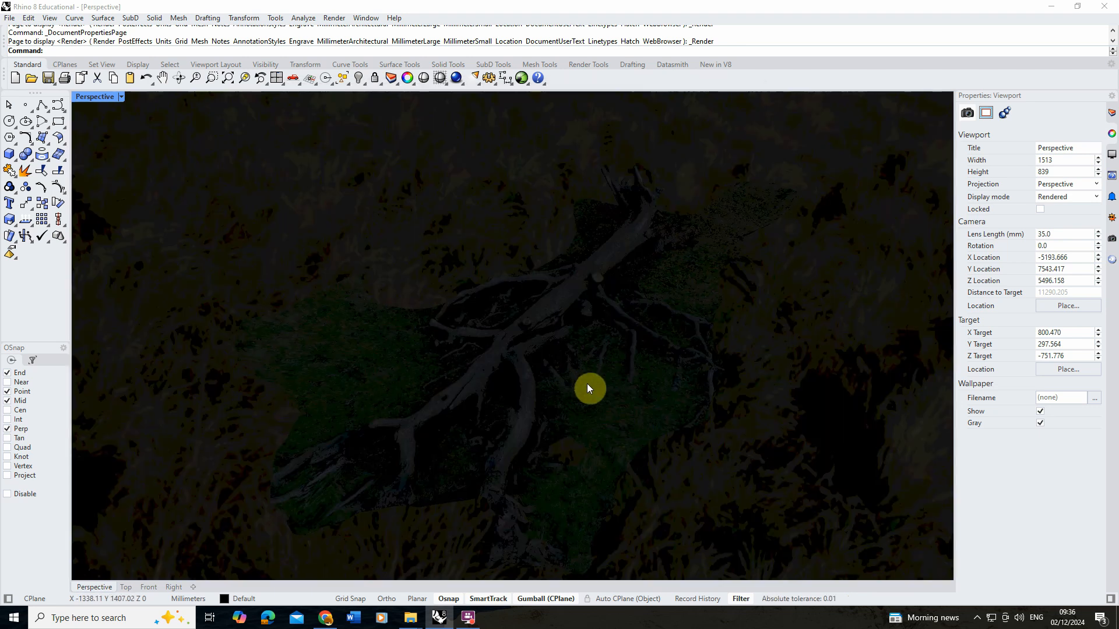
Step: Run a render preview of the fallen tree against the night environment, inspect the image closely, and close the render window
right_click_drag(587, 386, 517, 312)
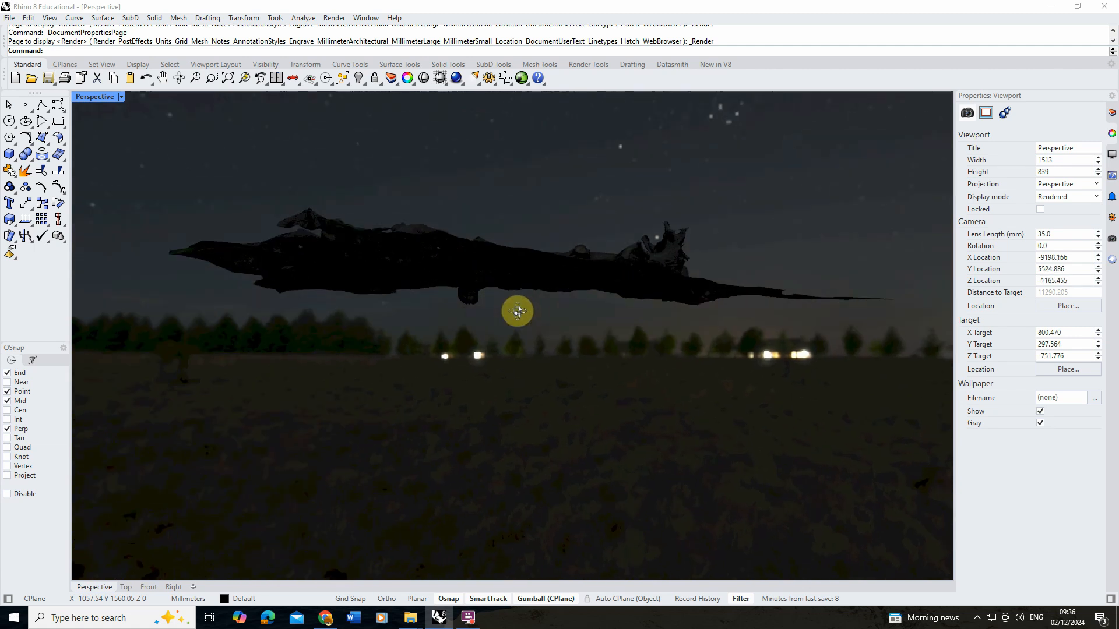
right_click_drag(549, 445, 629, 498)
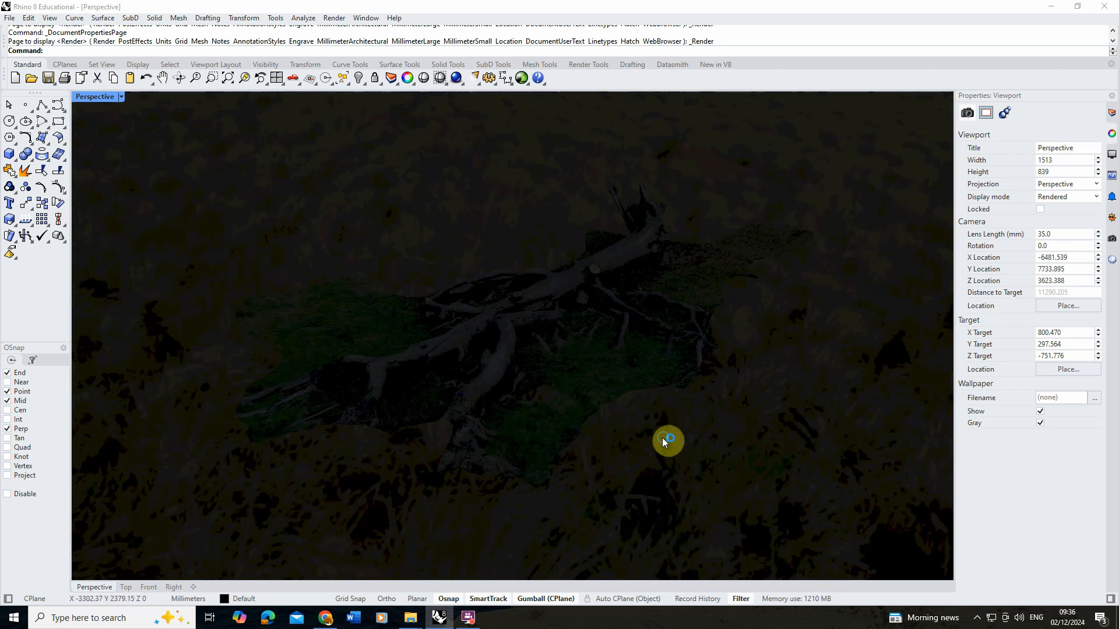
right_click_drag(665, 440, 724, 330)
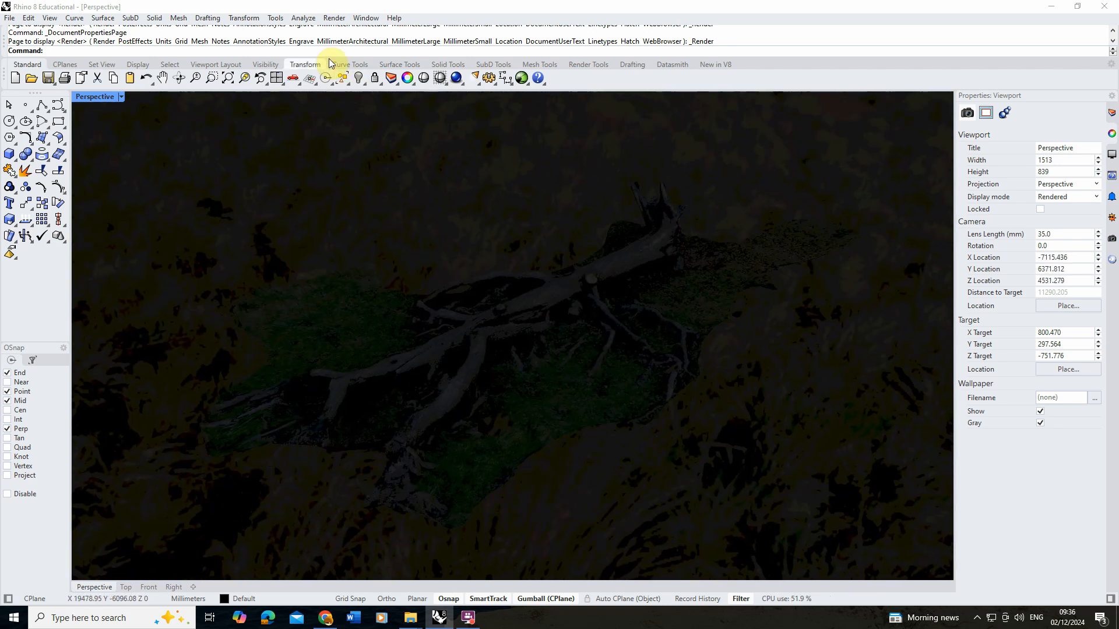
left_click(334, 18)
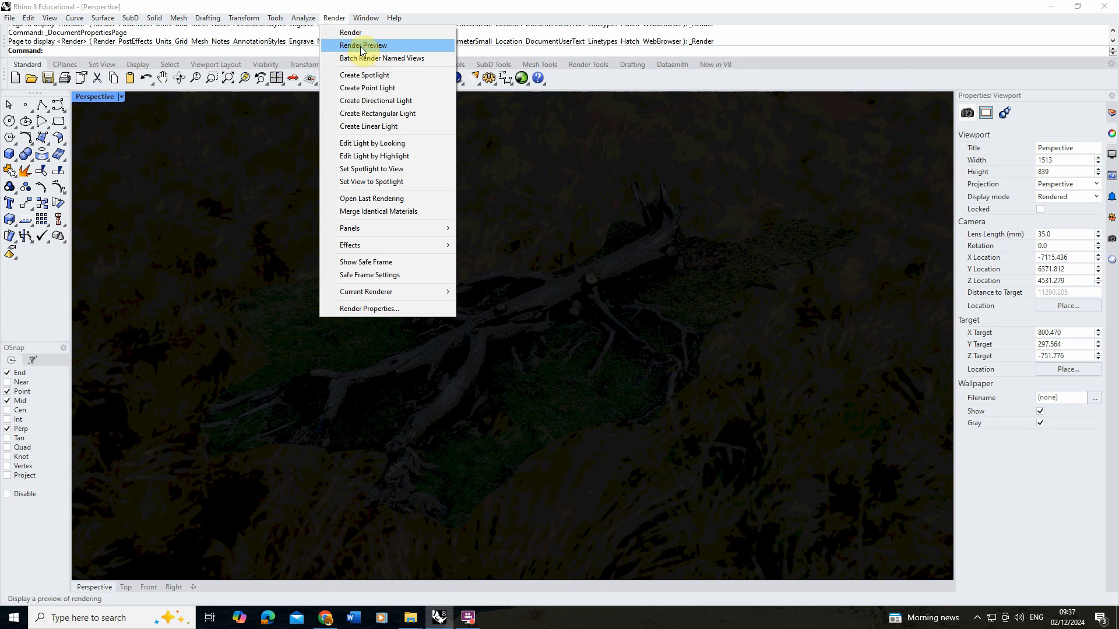
left_click(362, 45)
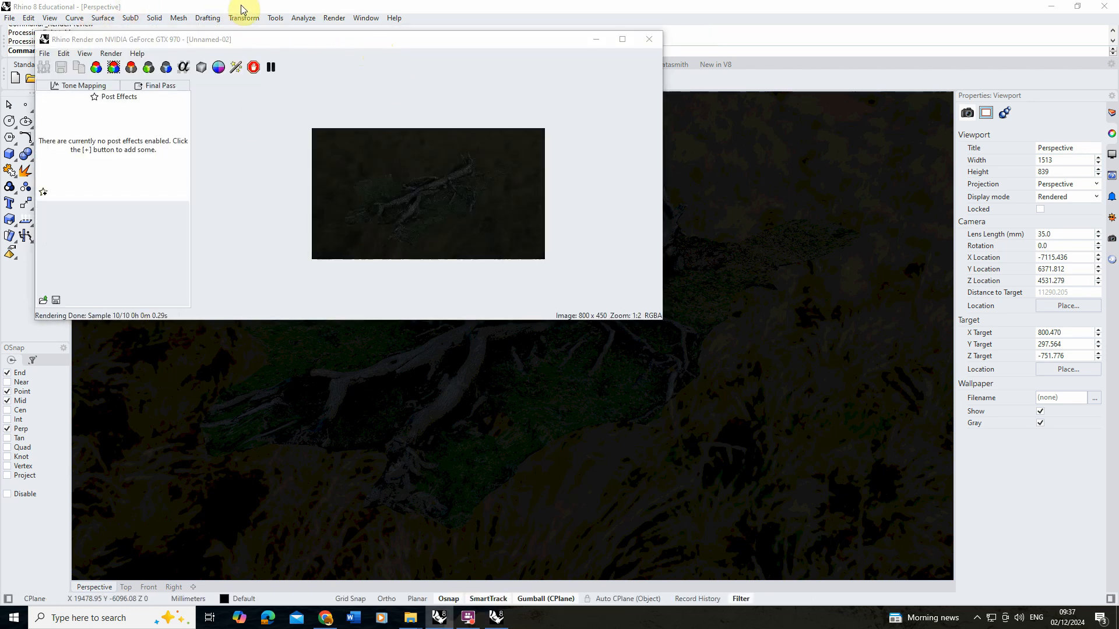
scroll(396, 209, "up", 1)
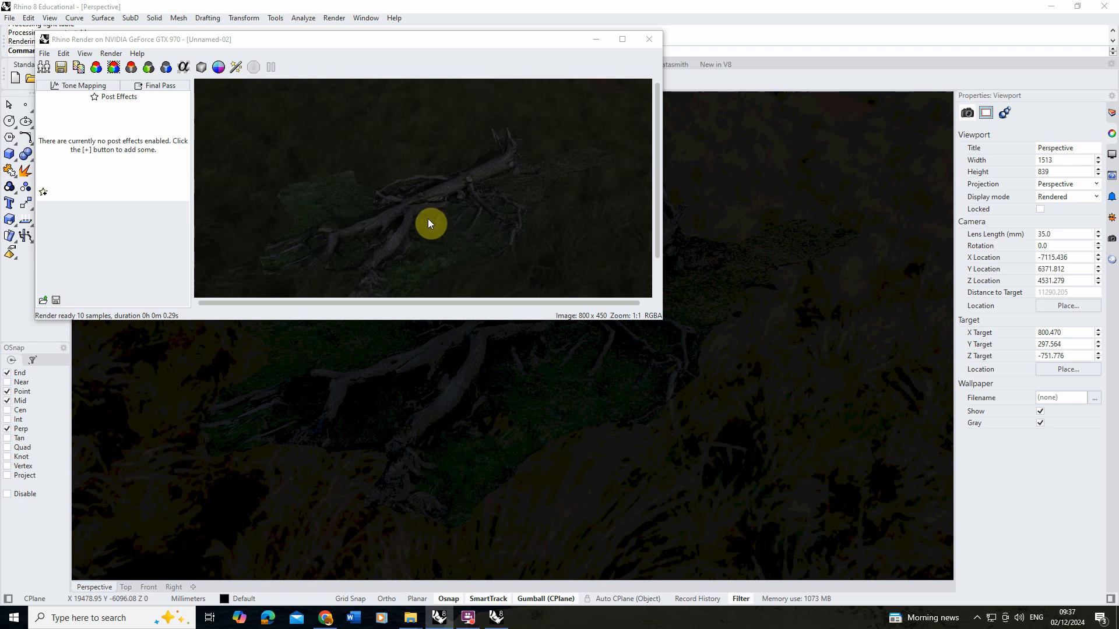
left_click(649, 39)
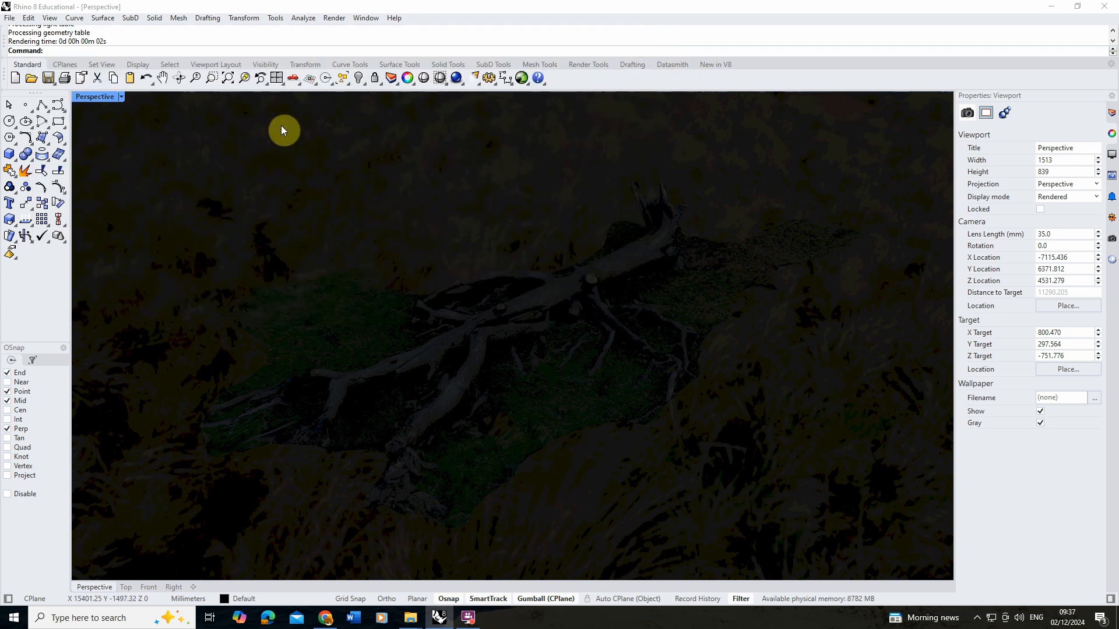
Step: Inspect the tree scan in Shaded display mode, then return to Rendered mode and view it from another angle
left_click(121, 97)
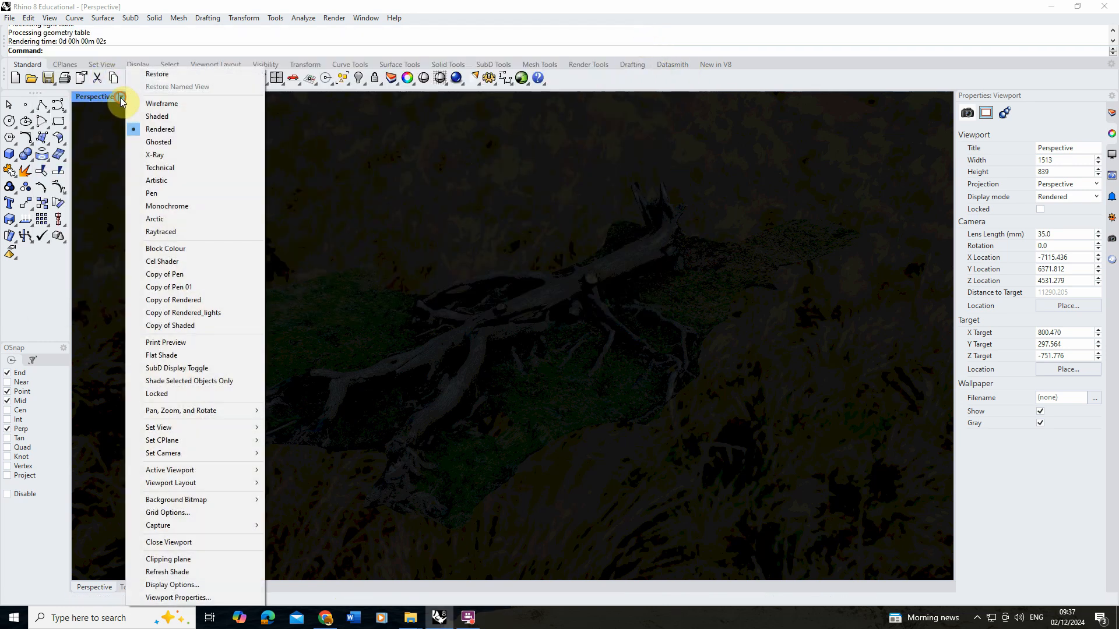
left_click(163, 117)
right_click_drag(408, 262, 267, 174)
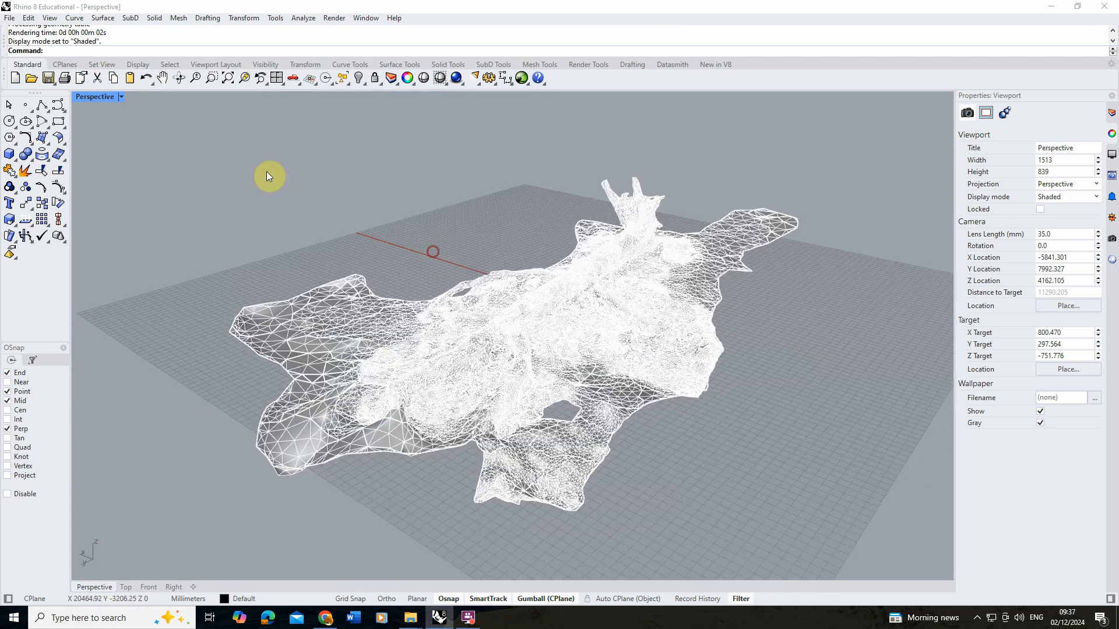
left_click(115, 98)
left_click(161, 131)
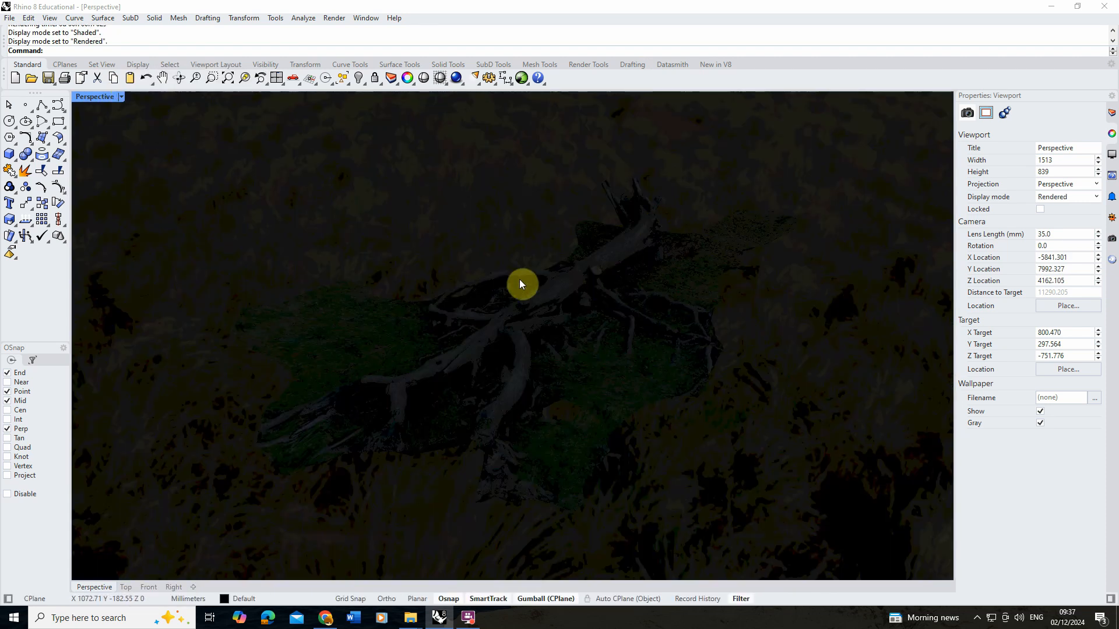
mouse_move(493, 299)
right_mouse_down()
mouse_move(477, 292)
mouse_move(495, 260)
mouse_move(530, 252)
mouse_move(608, 251)
mouse_move(670, 267)
mouse_move(559, 295)
mouse_move(475, 295)
mouse_move(500, 287)
right_mouse_up()
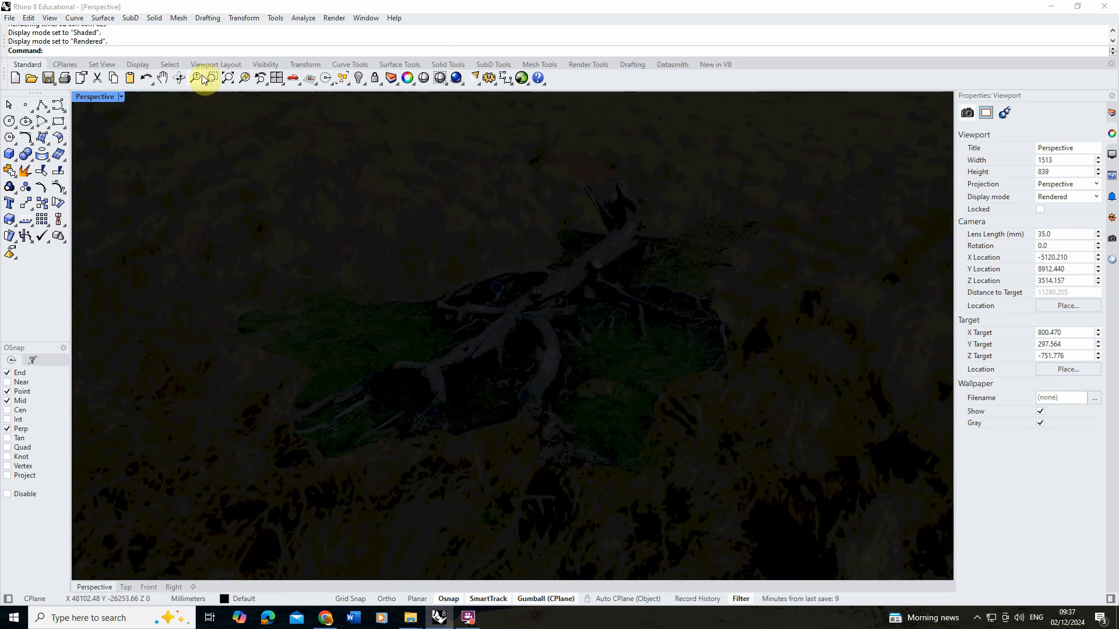
Step: Set the viewport to Shaded display and draw a large corner-to-corner ground plane extending far around the tree scan
left_click(121, 97)
left_click(156, 117)
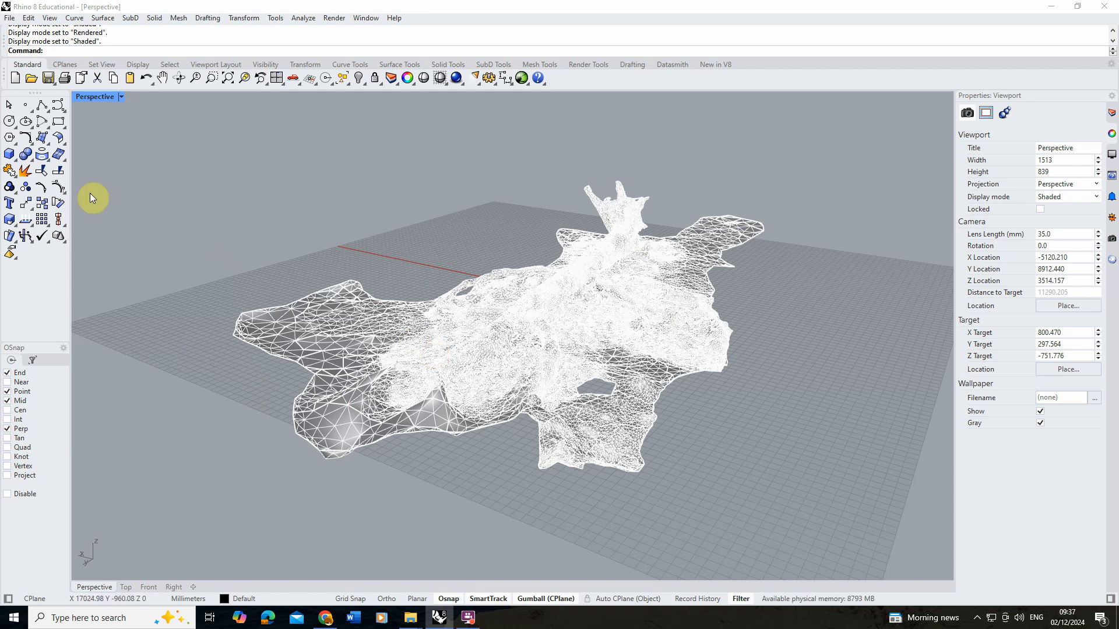
left_click(13, 160)
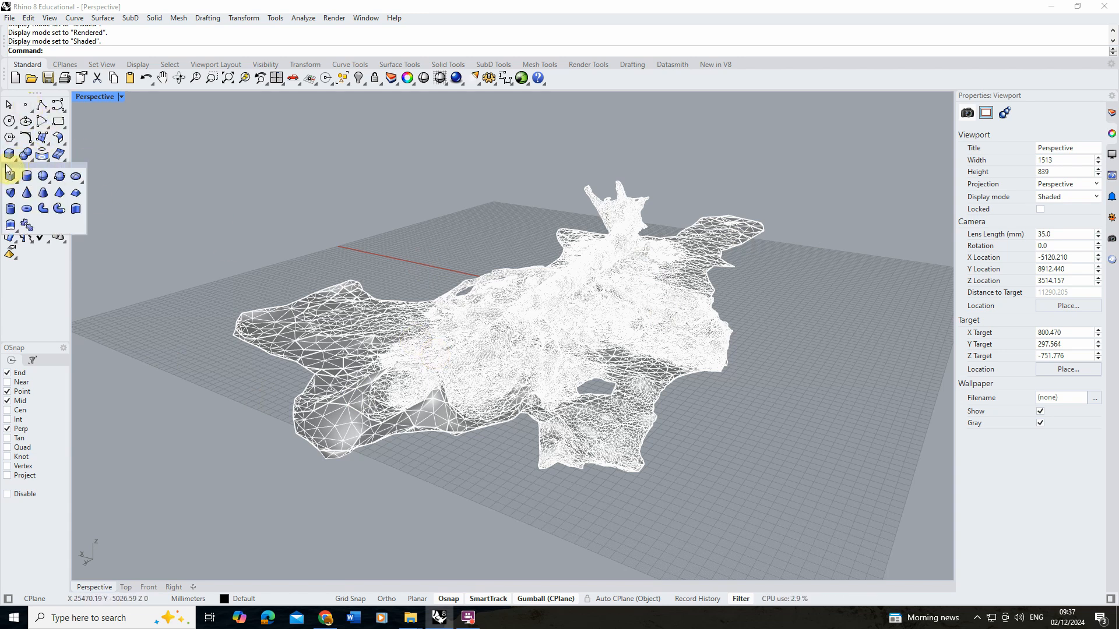
left_click(50, 143)
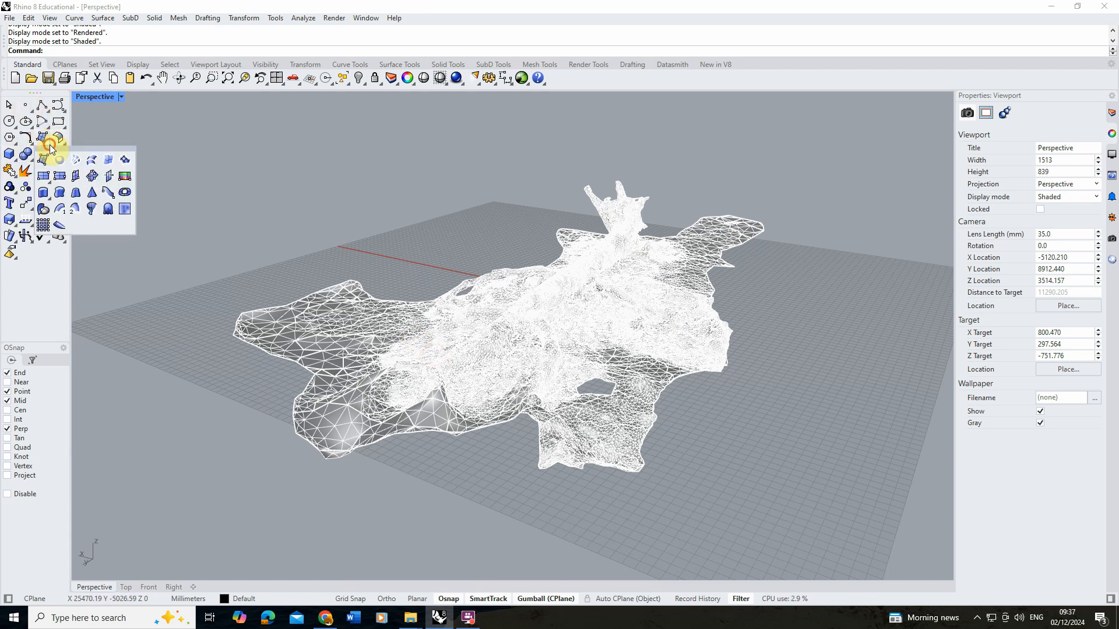
left_click(45, 176)
scroll(592, 332, "down", 3)
scroll(377, 305, "down", 4)
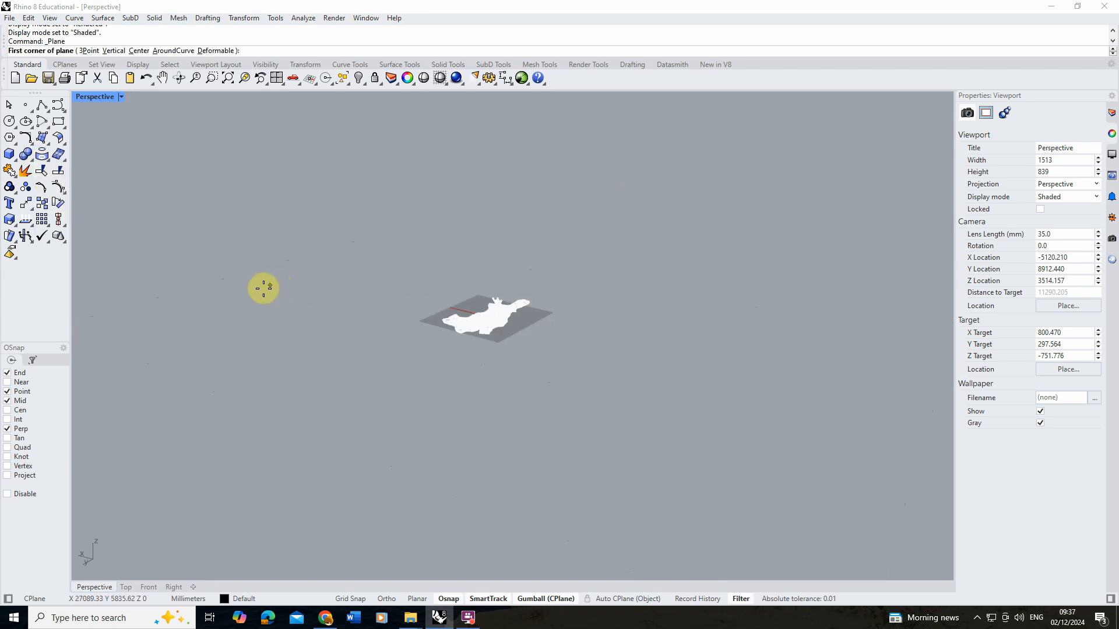
left_click(250, 327)
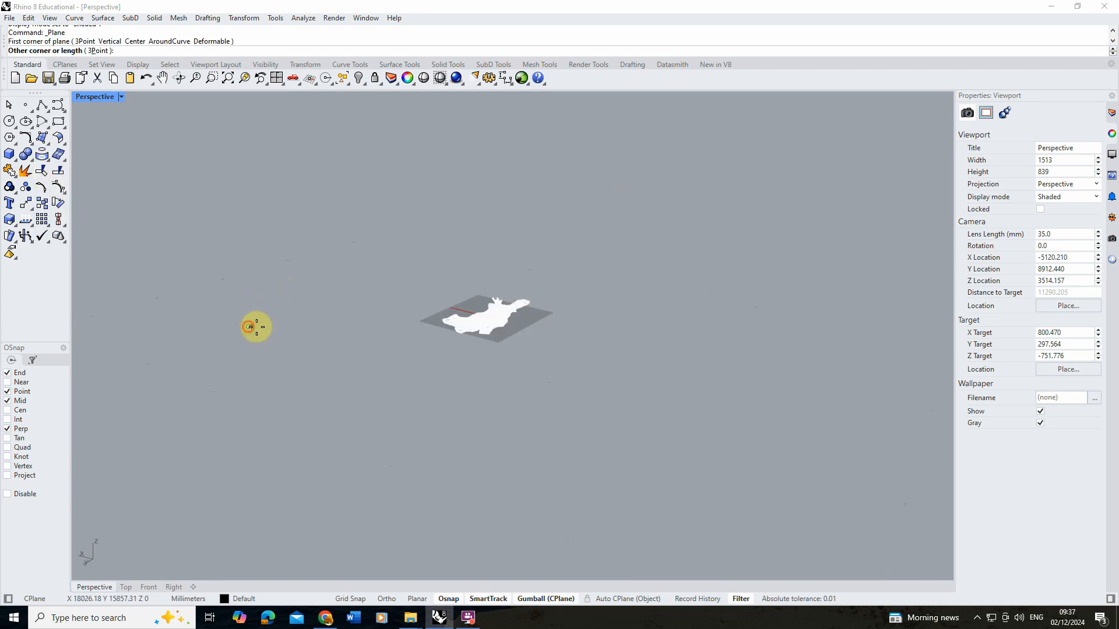
left_click(828, 281)
Step: Move the ground plane under the tree and raise it vertically until it covers the scanned grass, leaving the trunk and branches exposed
left_click(708, 296)
left_click_drag(546, 309, 462, 322)
scroll(475, 327, "up", 15)
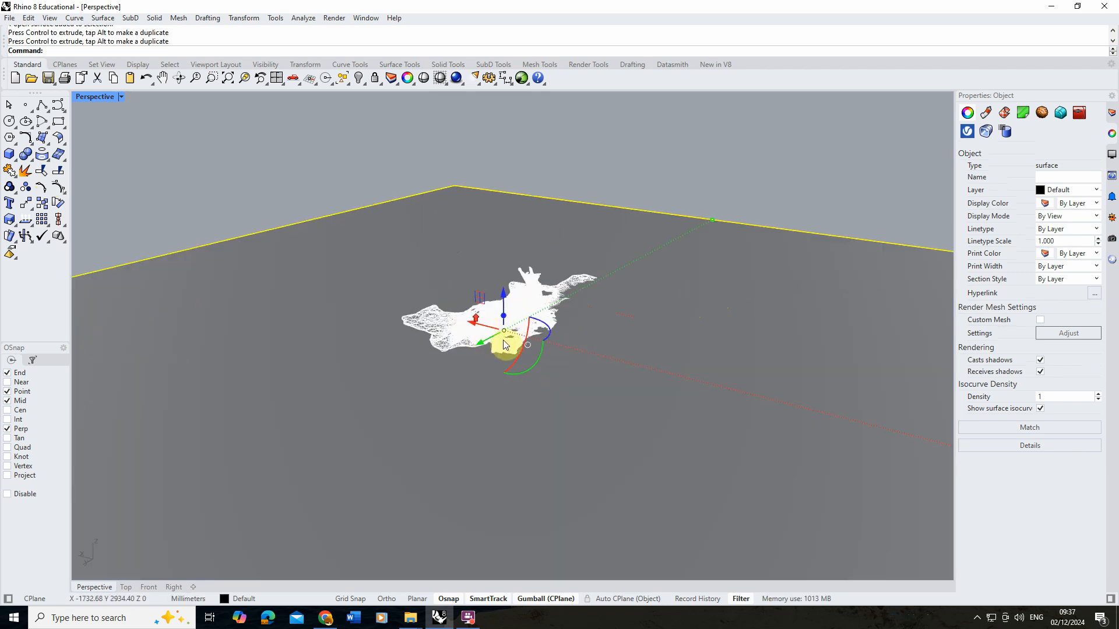
right_click_drag(488, 313, 522, 320)
scroll(553, 303, "down", 7)
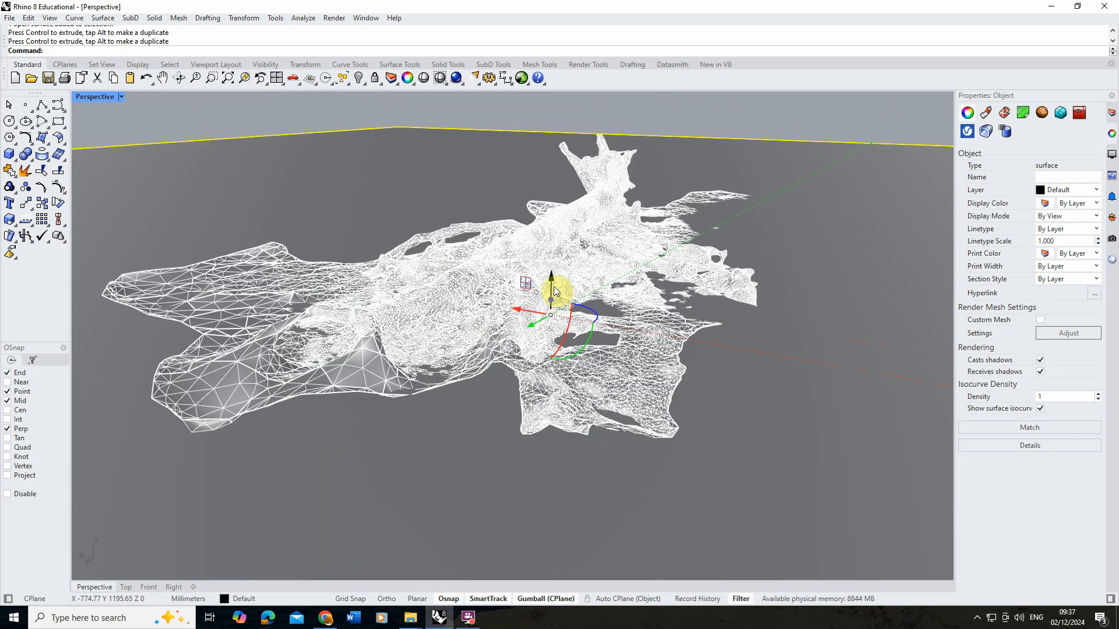
left_click_drag(551, 291, 557, 262)
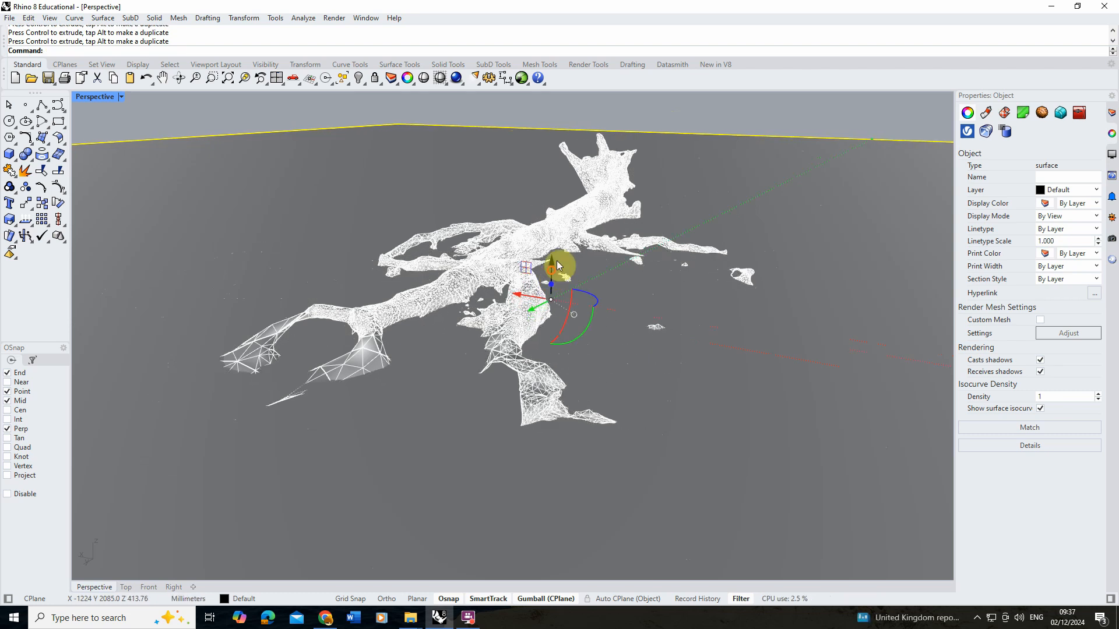
left_click(801, 104)
Step: Switch the viewport to Rendered display and frame a low perspective of the tree with the lit night horizon behind it
right_click_drag(801, 103, 707, 141)
left_click(120, 96)
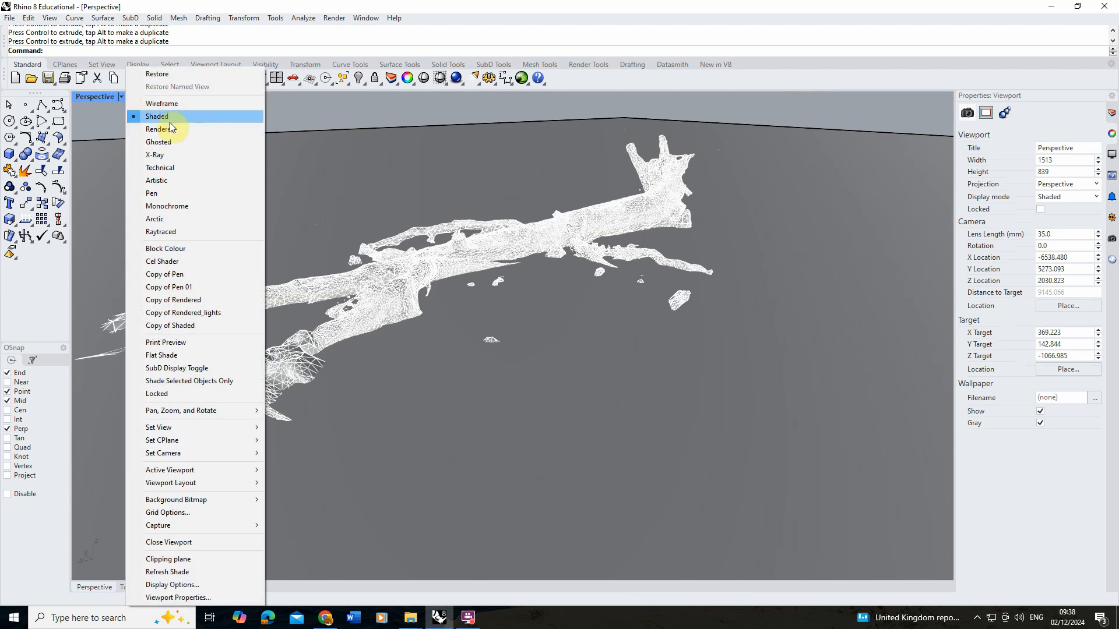
left_click(171, 128)
right_click_drag(541, 201, 532, 231)
scroll(531, 228, "down", 10)
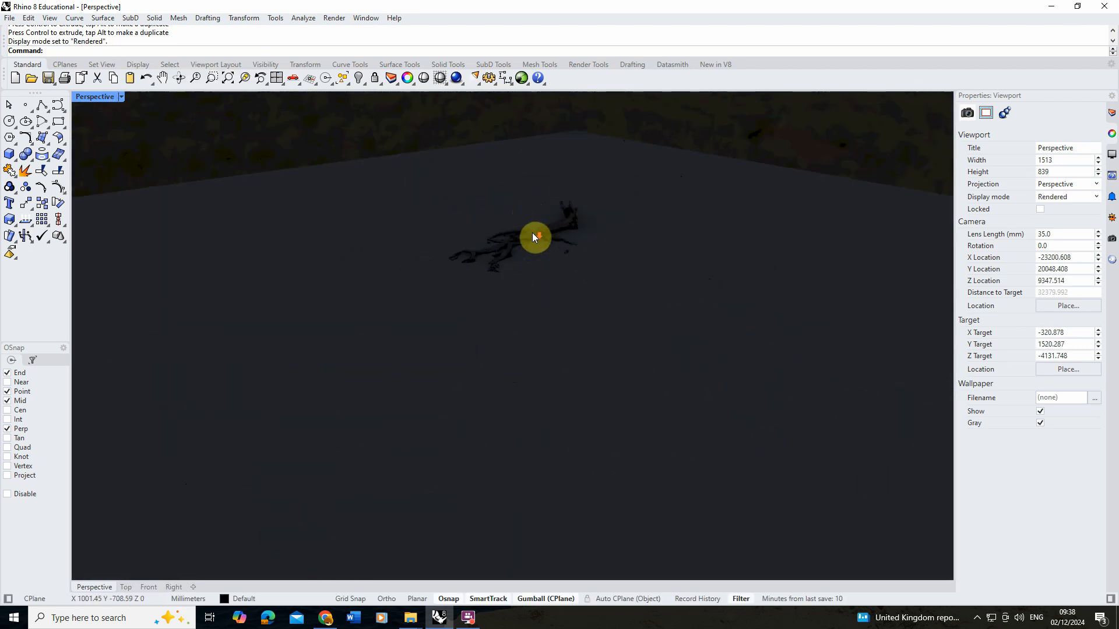
scroll(509, 226, "up", 10)
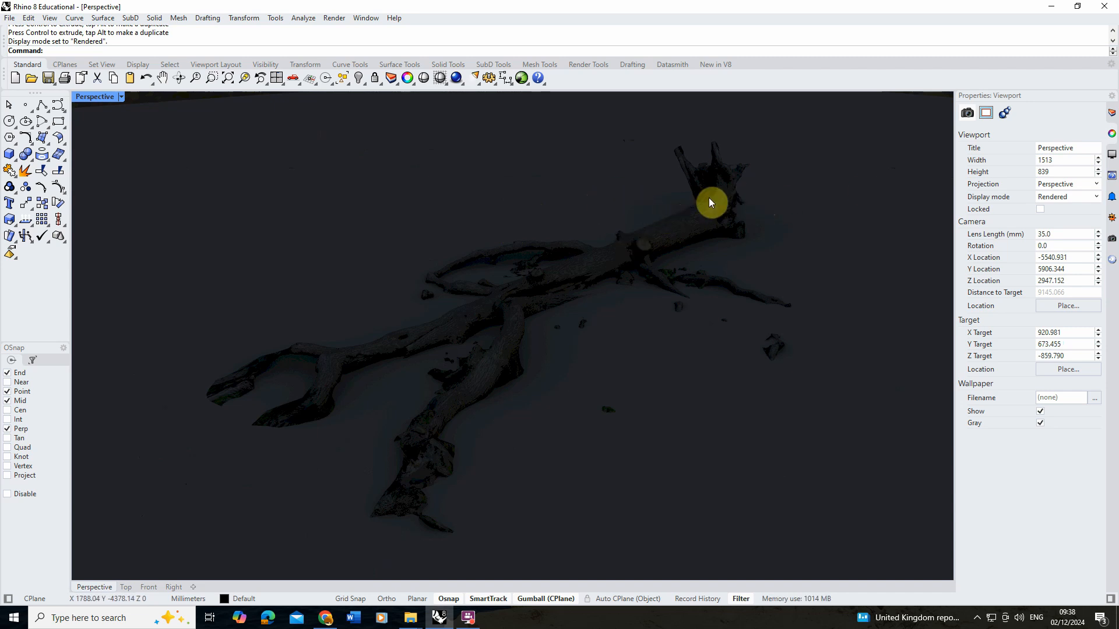
mouse_move(540, 265)
right_mouse_down()
mouse_move(567, 252)
mouse_move(552, 242)
mouse_move(770, 257)
mouse_move(536, 250)
mouse_move(527, 232)
mouse_move(565, 280)
mouse_move(560, 271)
right_mouse_up()
scroll(531, 244, "up", 3)
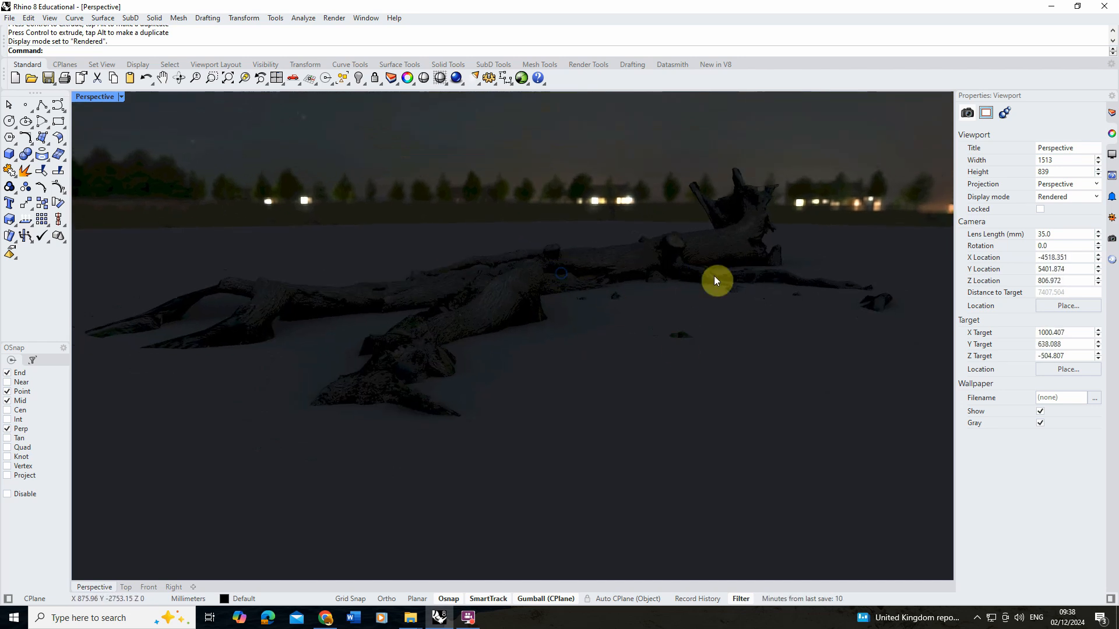
left_click(163, 78)
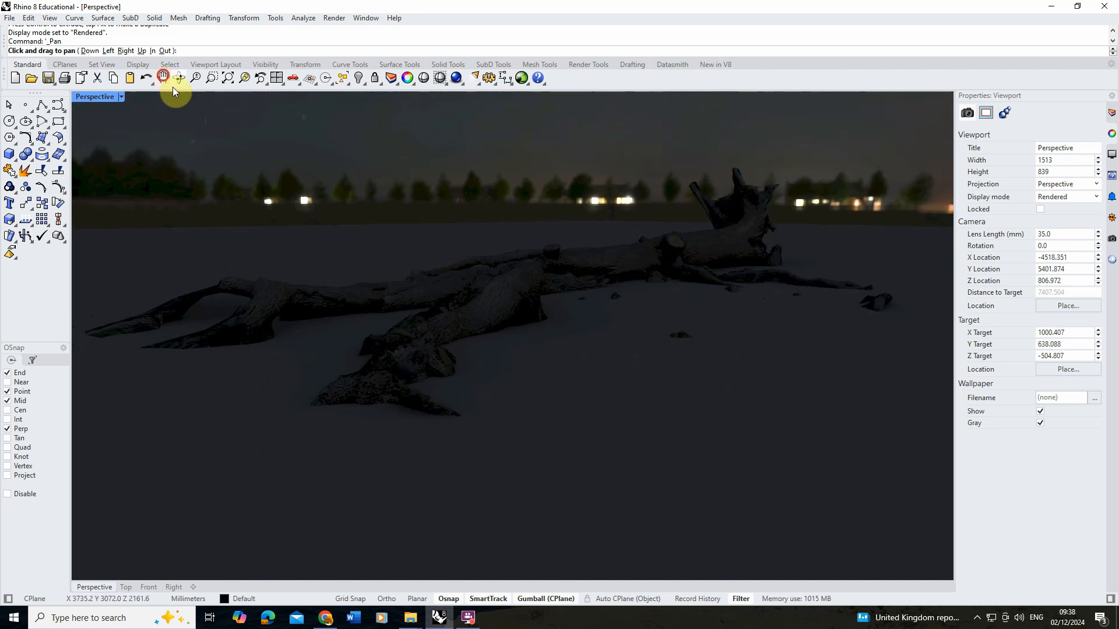
left_click_drag(417, 266, 419, 263)
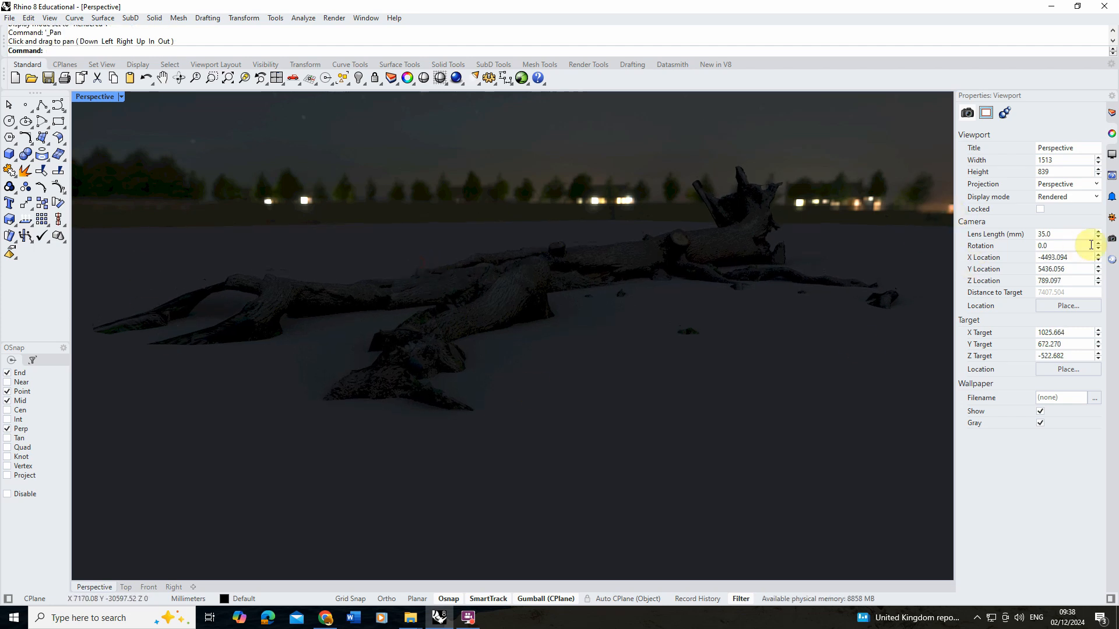
Step: Save the current camera framing of the tree as a named view called Perspective
left_click(1113, 240)
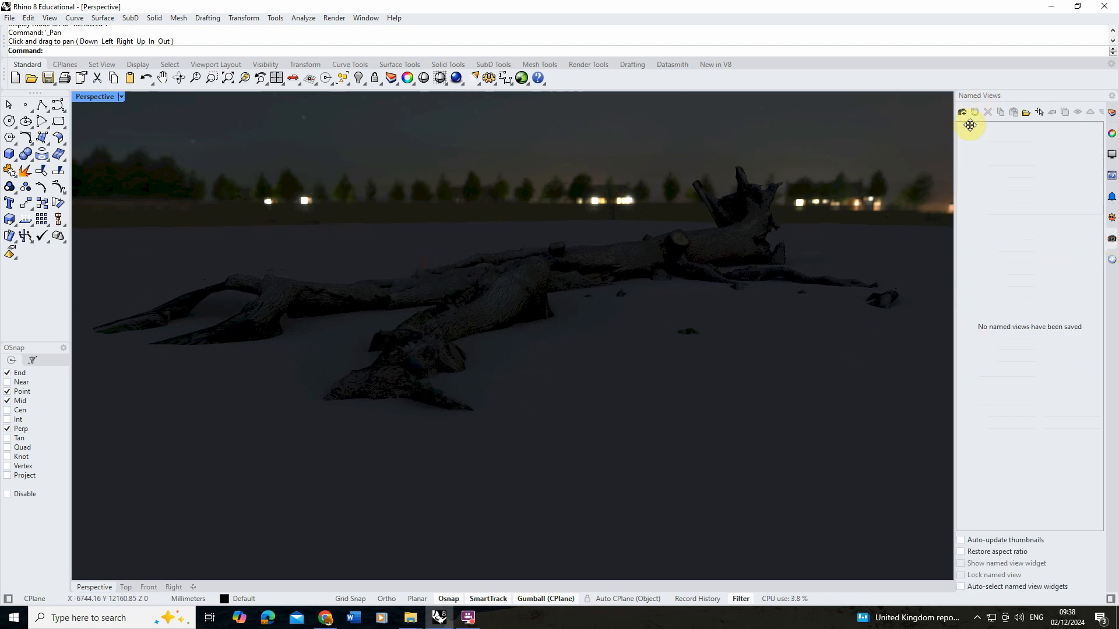
left_click(44, 21)
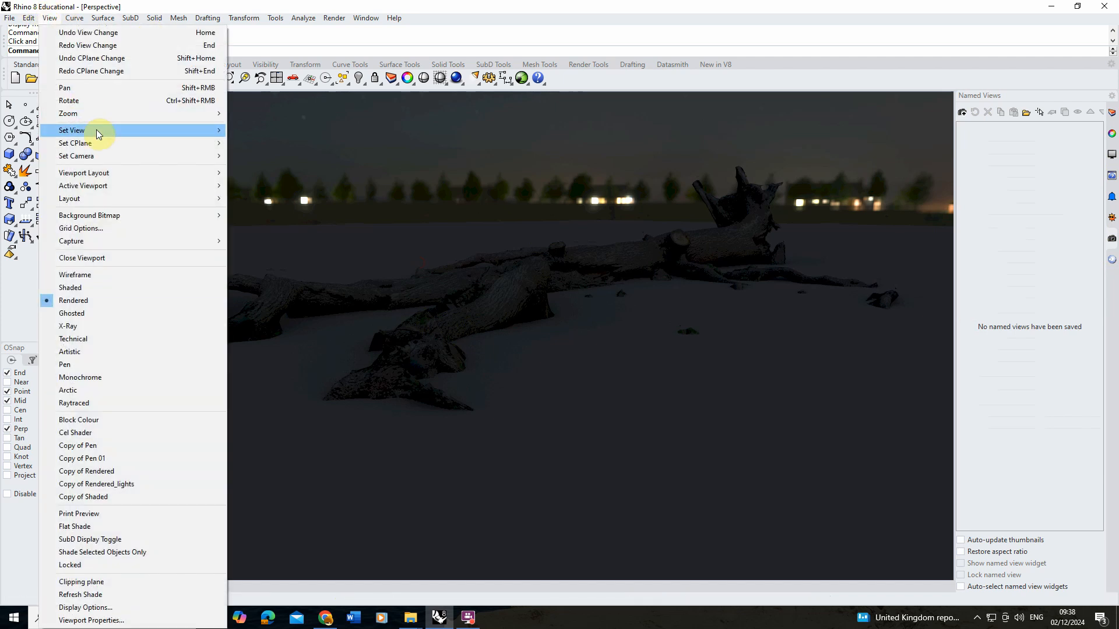
mouse_move(96, 129)
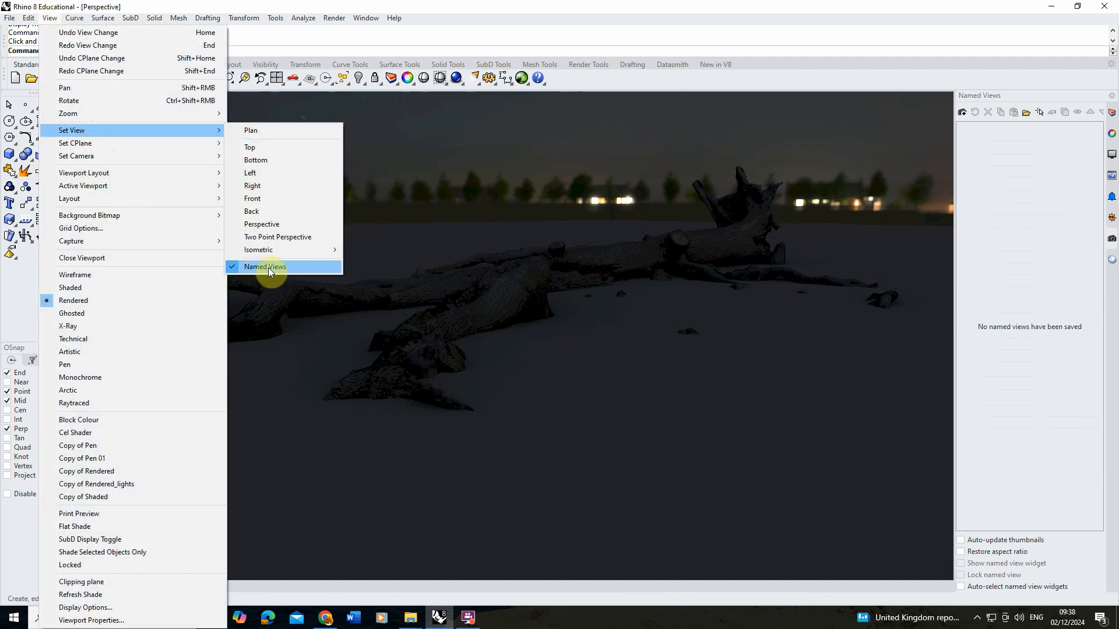
left_click(1015, 160)
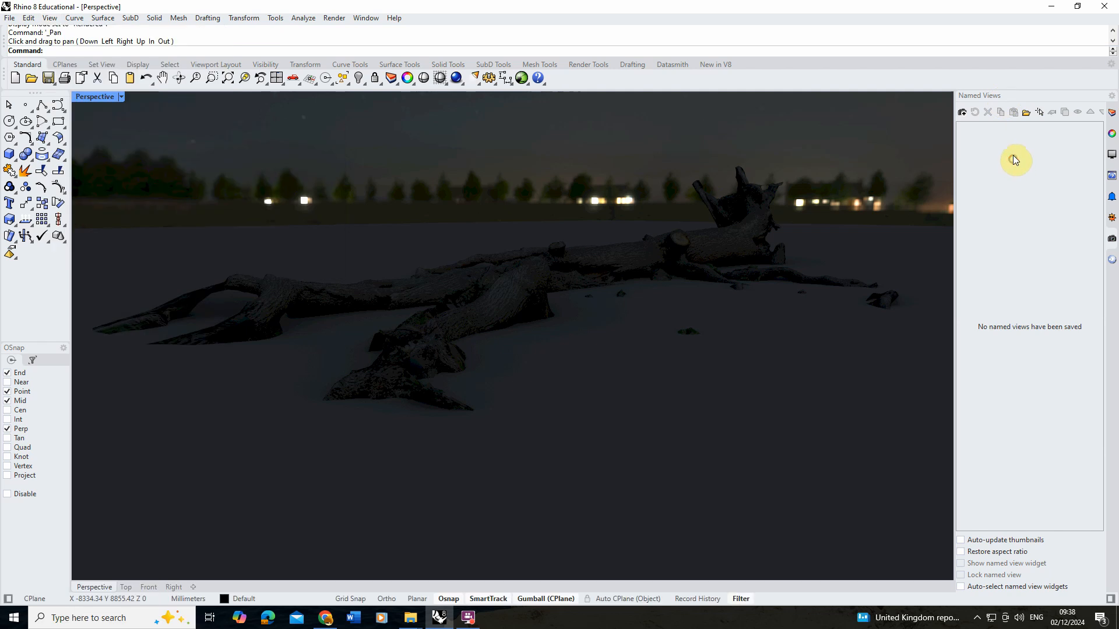
left_click(969, 112)
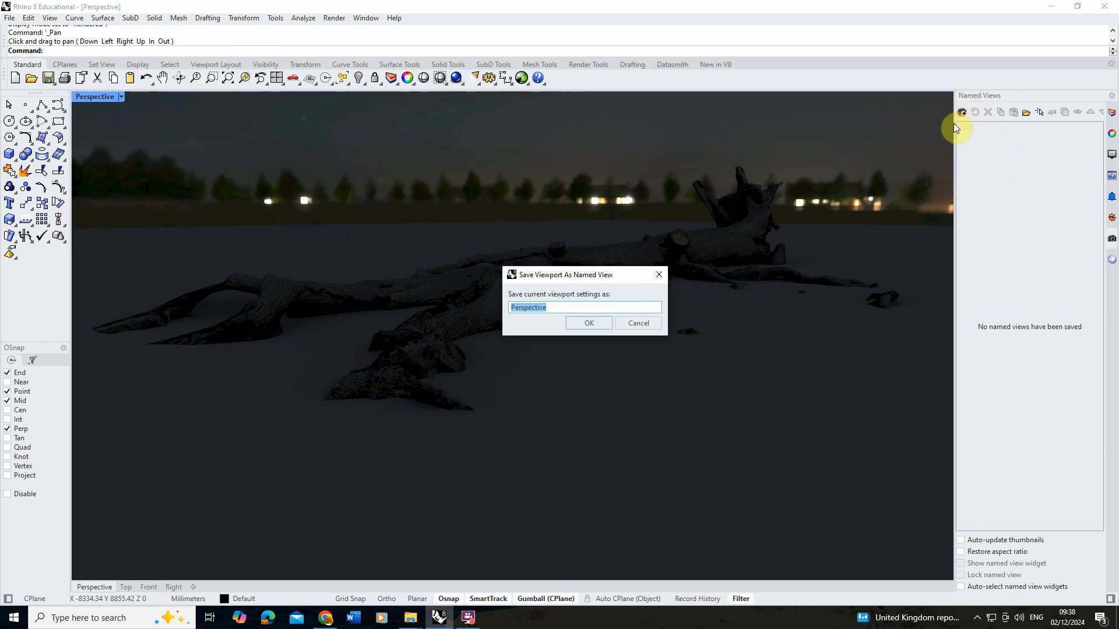
left_click(596, 324)
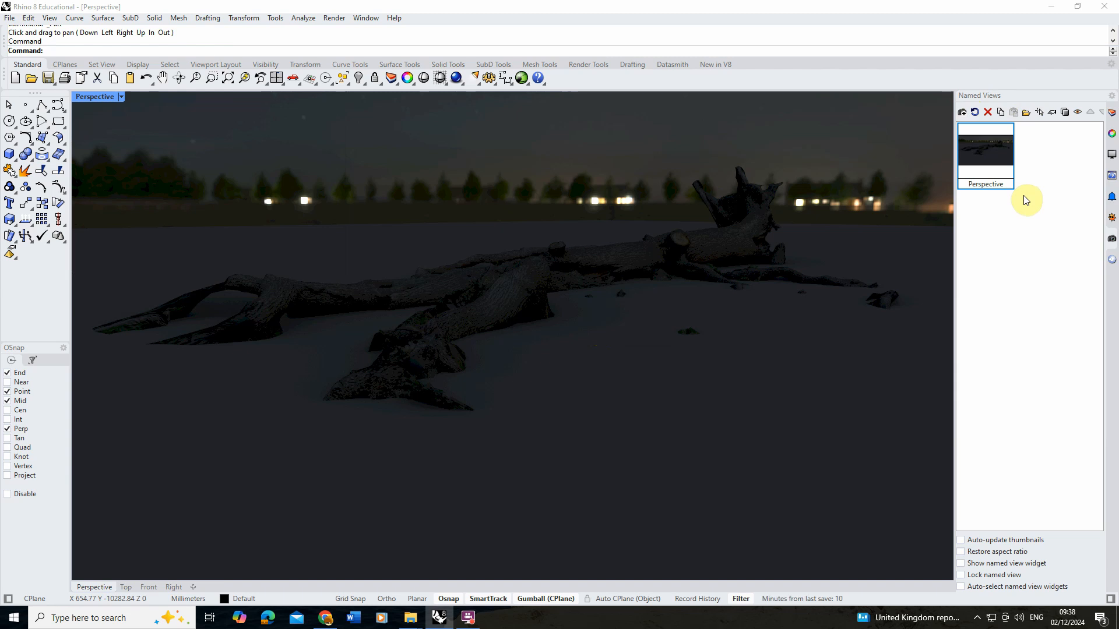
Step: Run a render preview of the tree scene to check the night lighting, and close the render window
left_click(334, 18)
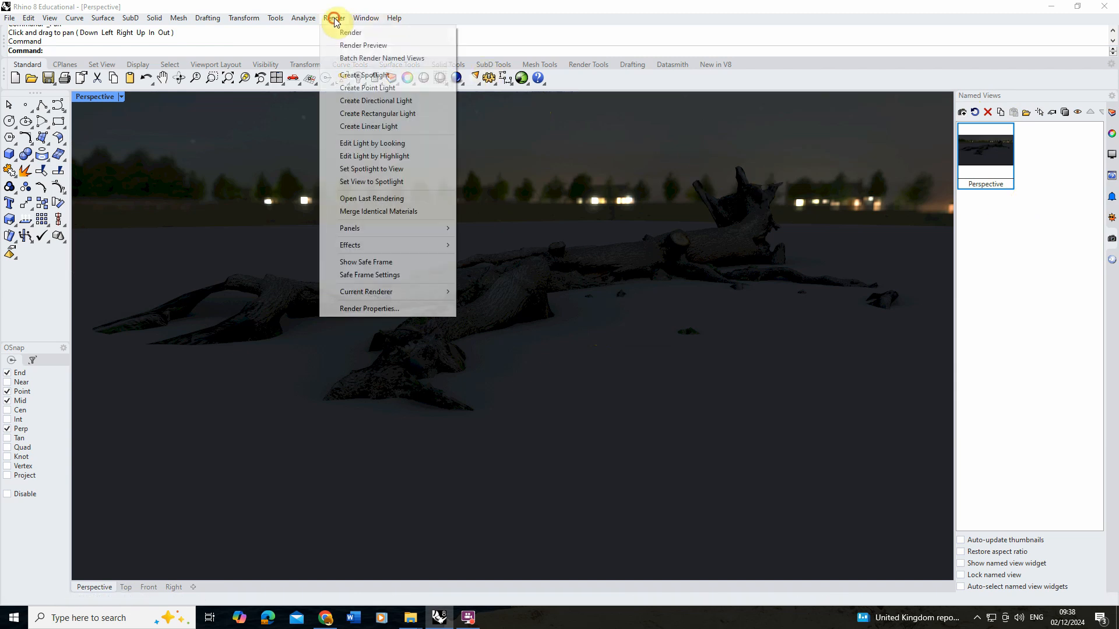
left_click(350, 45)
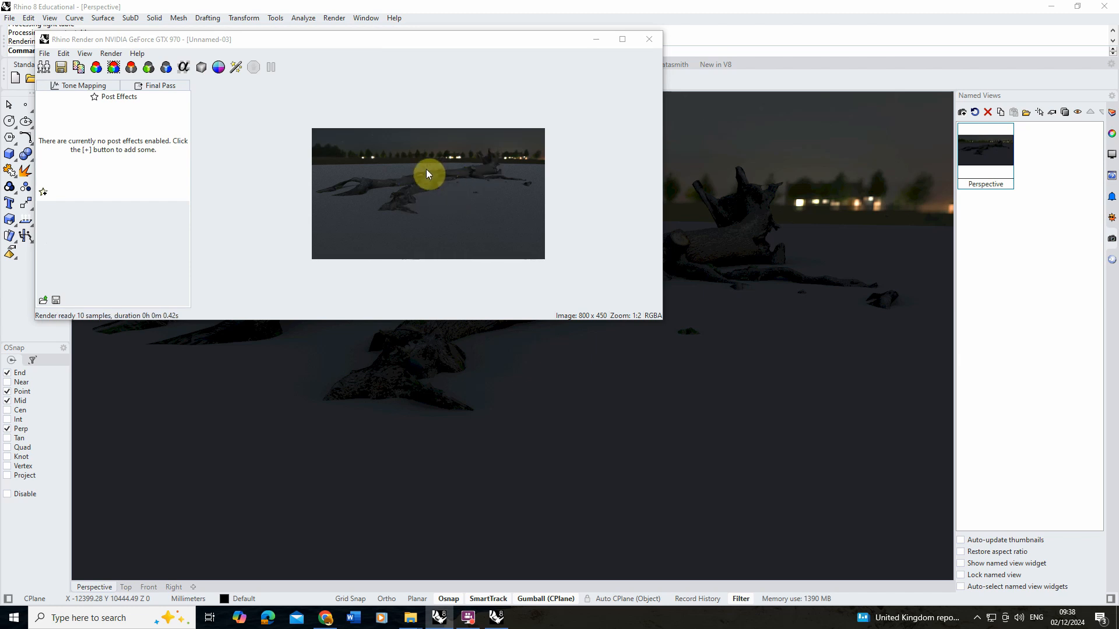
left_click(648, 40)
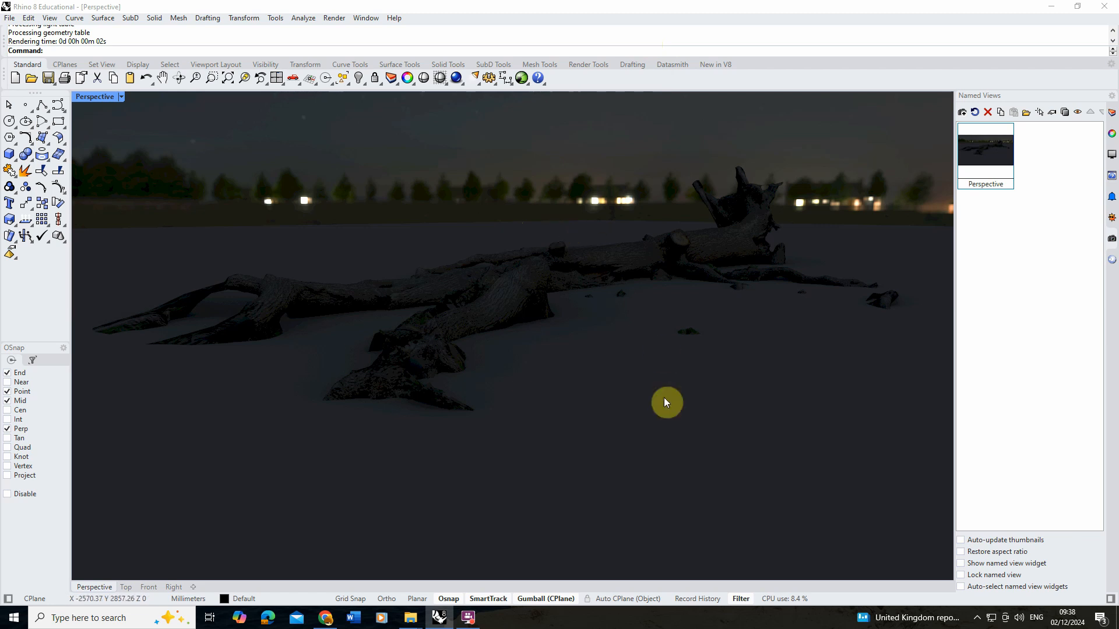
Step: Slide the ground plane horizontally away from the camera so its far edge sits closer to the tree-lined horizon, and deselect it
left_click(625, 353)
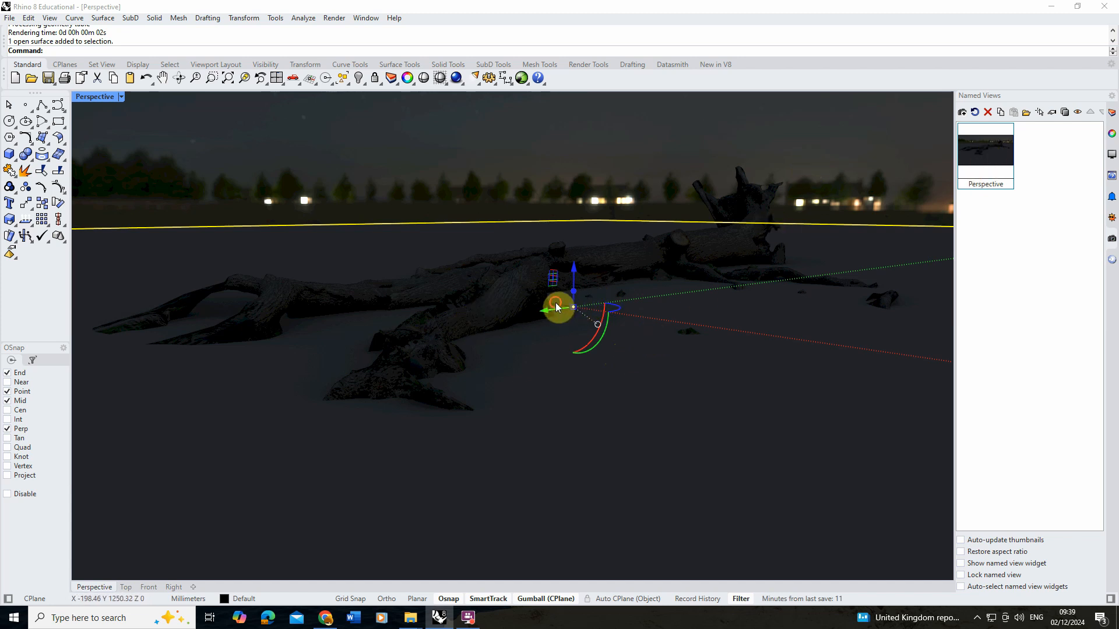
left_click_drag(554, 303, 499, 221)
left_click(472, 153)
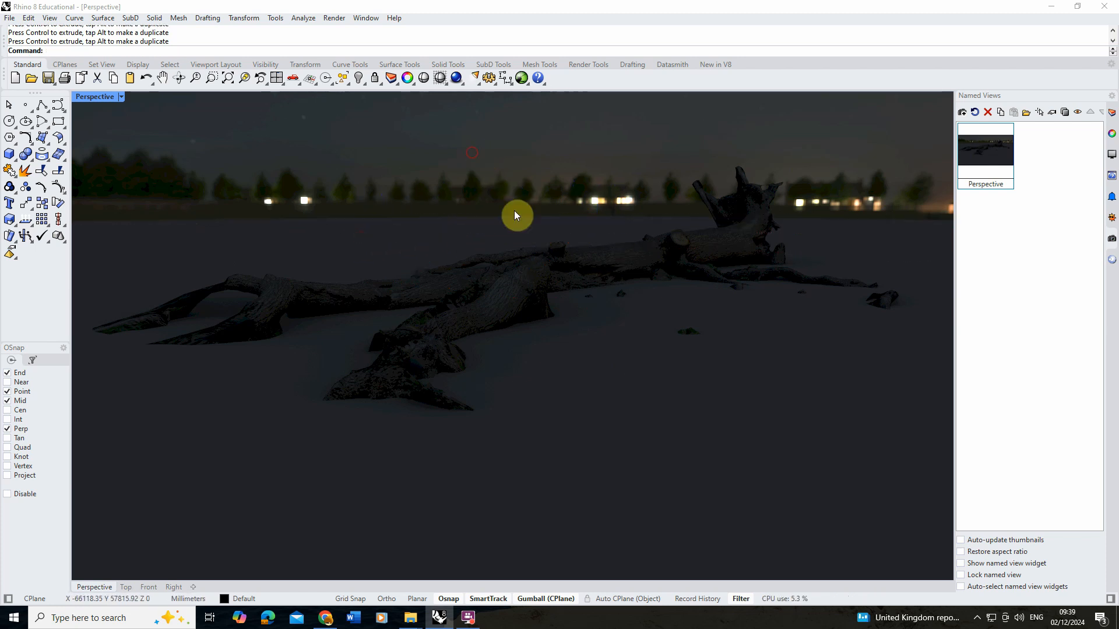
Step: With the ground plane selected, create a new Physically Based material and set its roughness to 0%
left_click(512, 221)
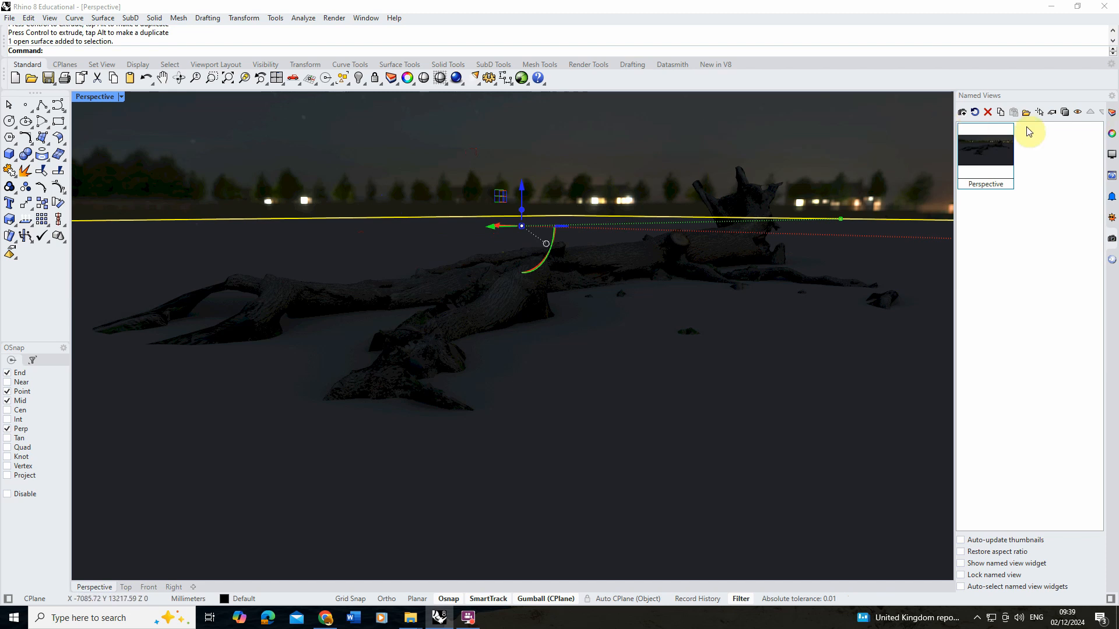
left_click(586, 66)
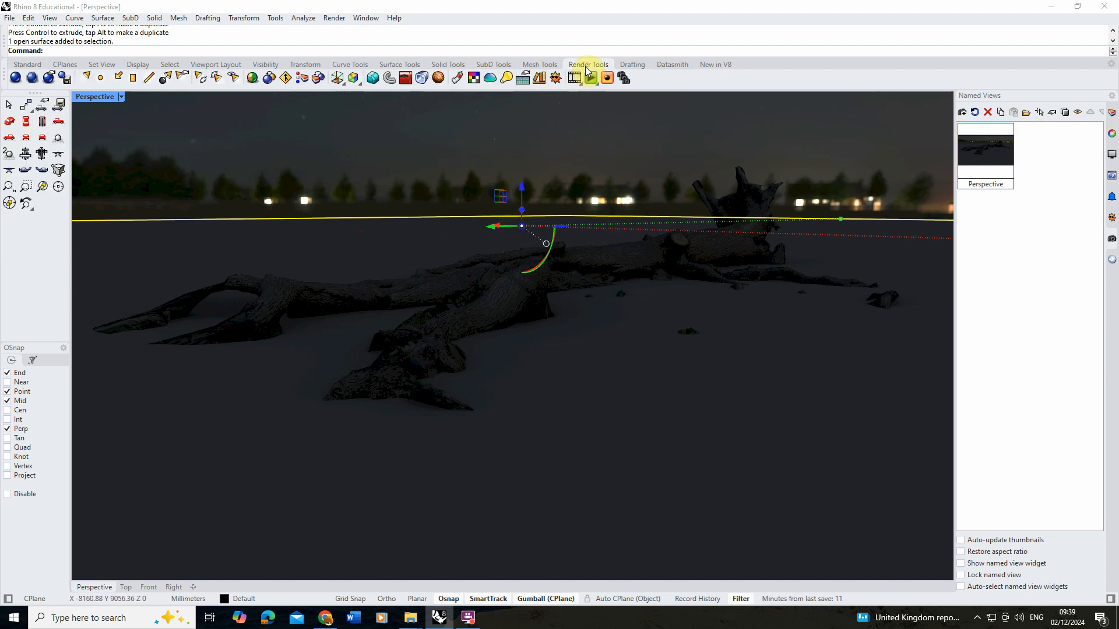
left_click(457, 80)
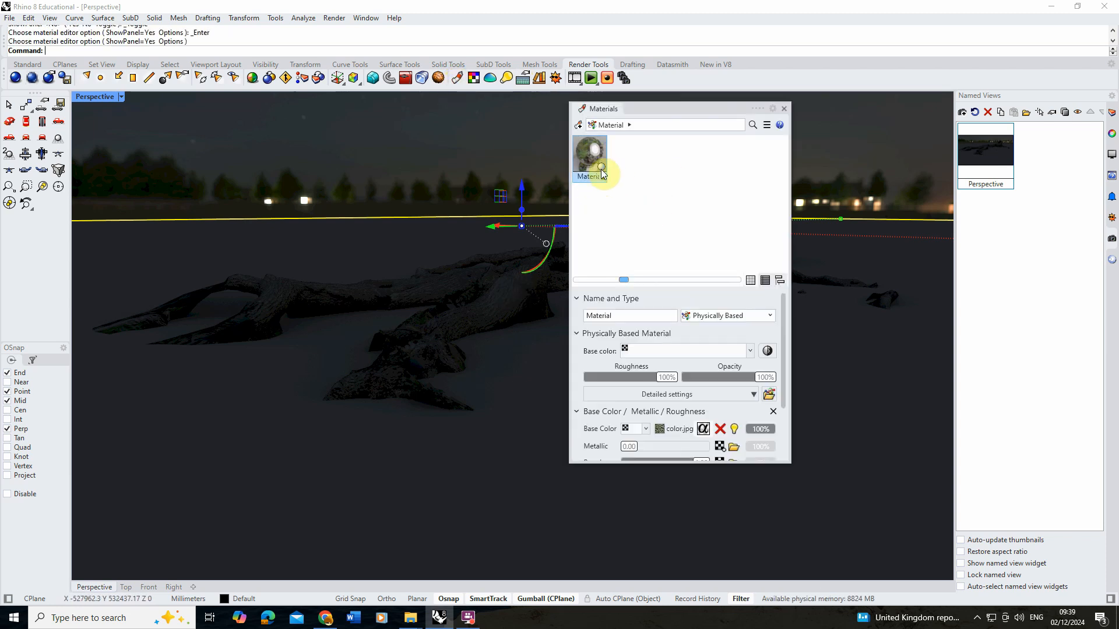
left_click(578, 126)
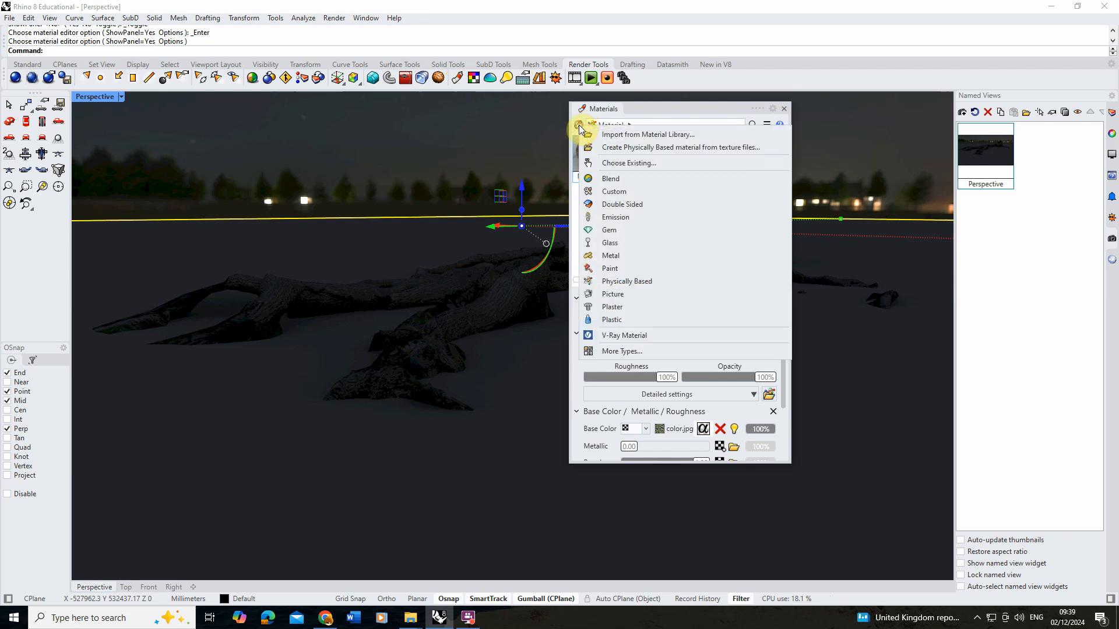
left_click(646, 281)
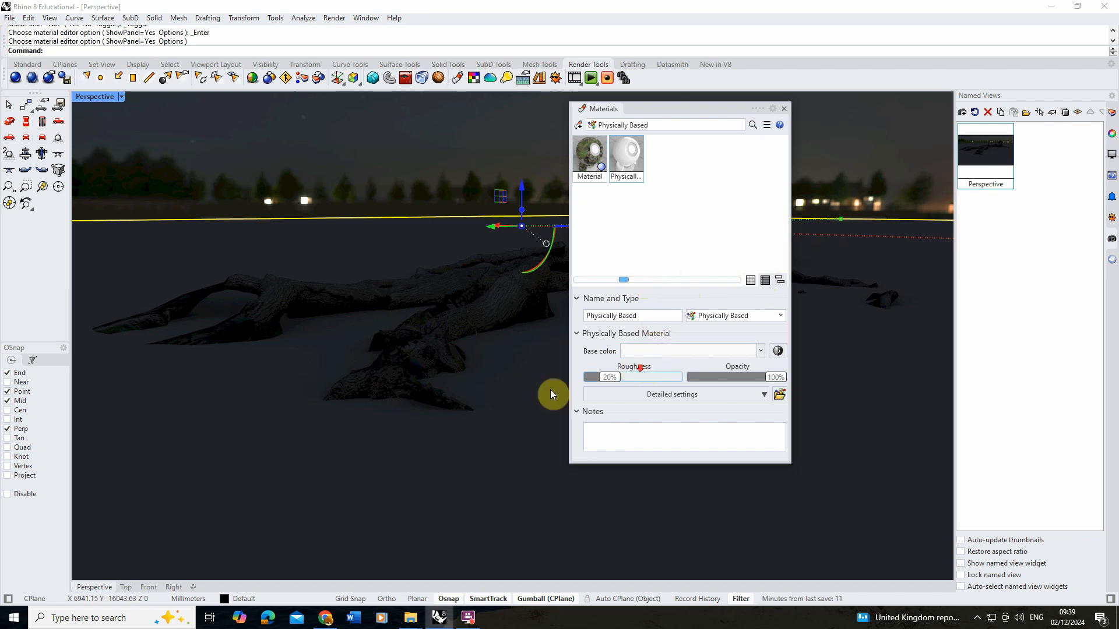
left_click_drag(592, 383, 540, 382)
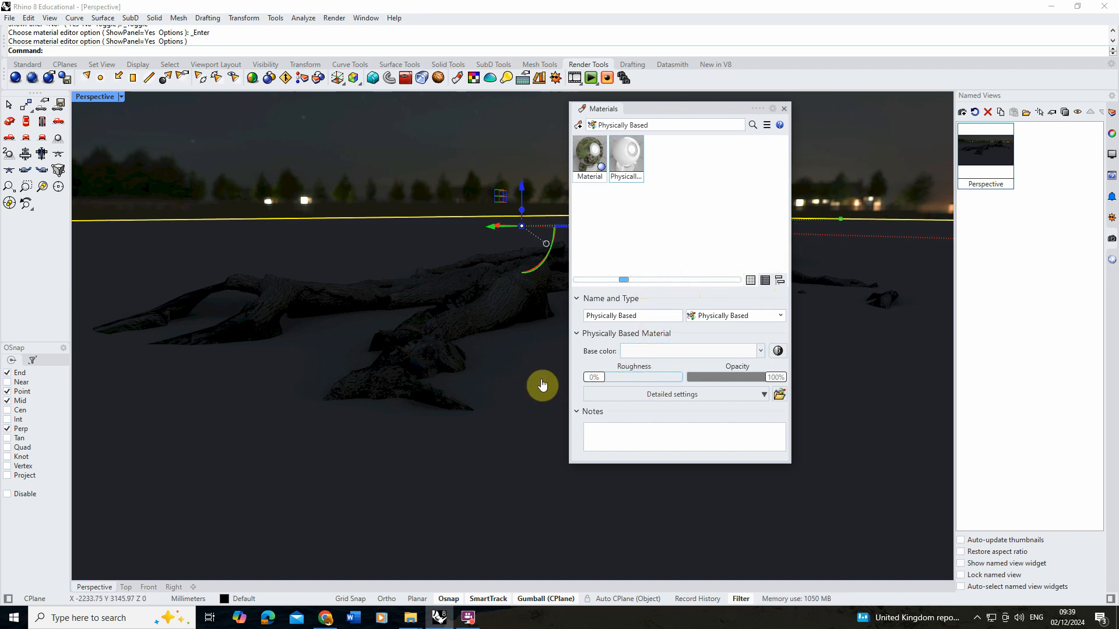
Step: Set the new material's base color to dark green, hex #113524
left_click(718, 350)
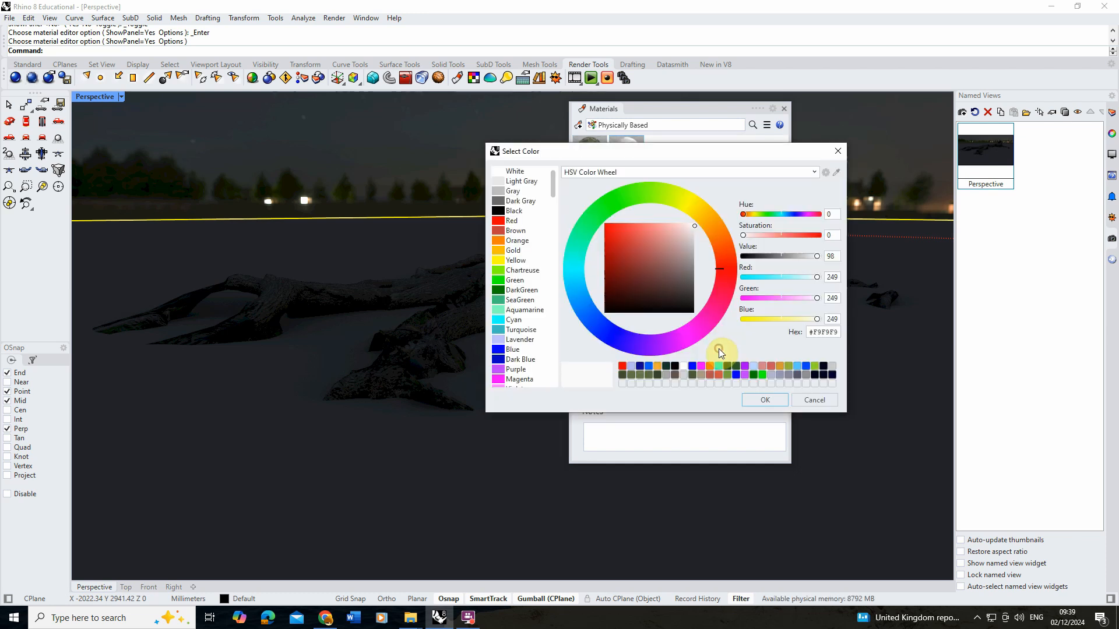
left_click(581, 238)
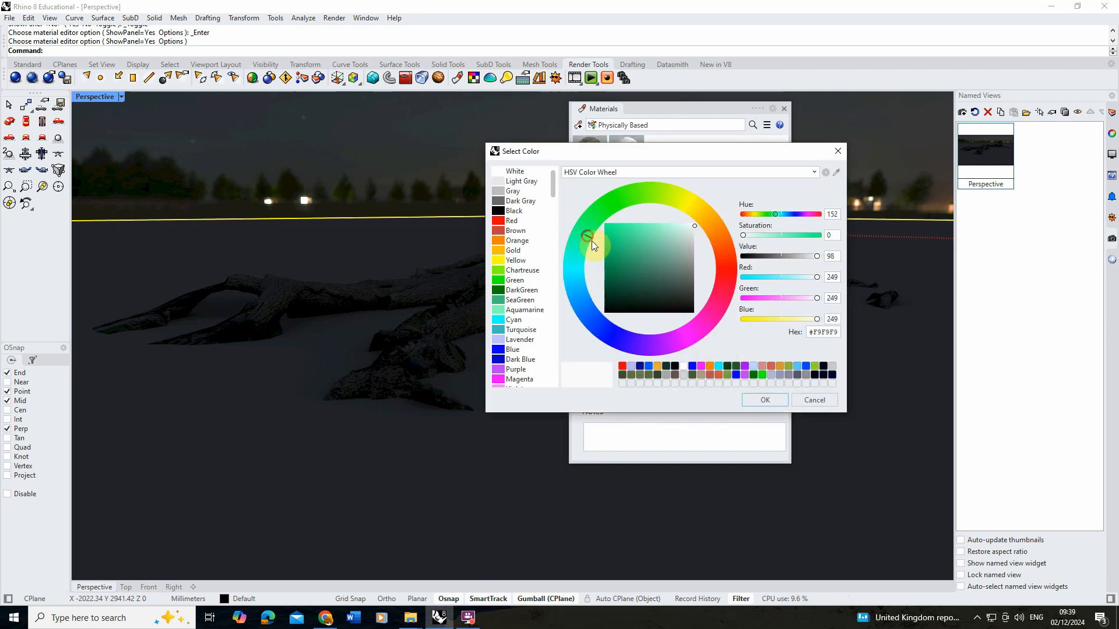
left_click_drag(624, 287, 634, 294)
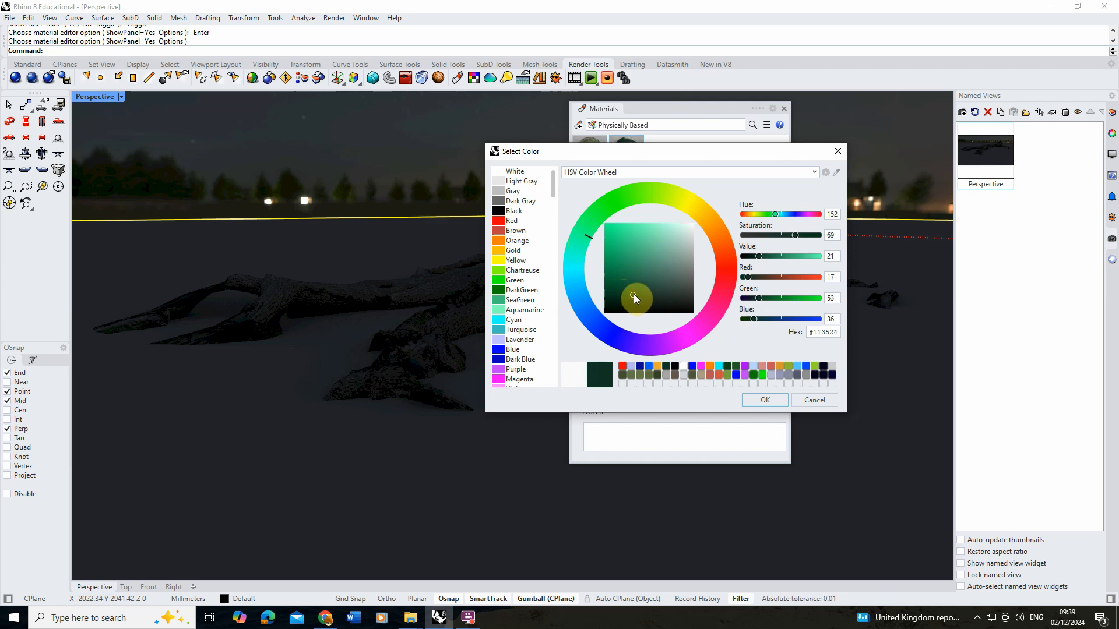
left_click(766, 400)
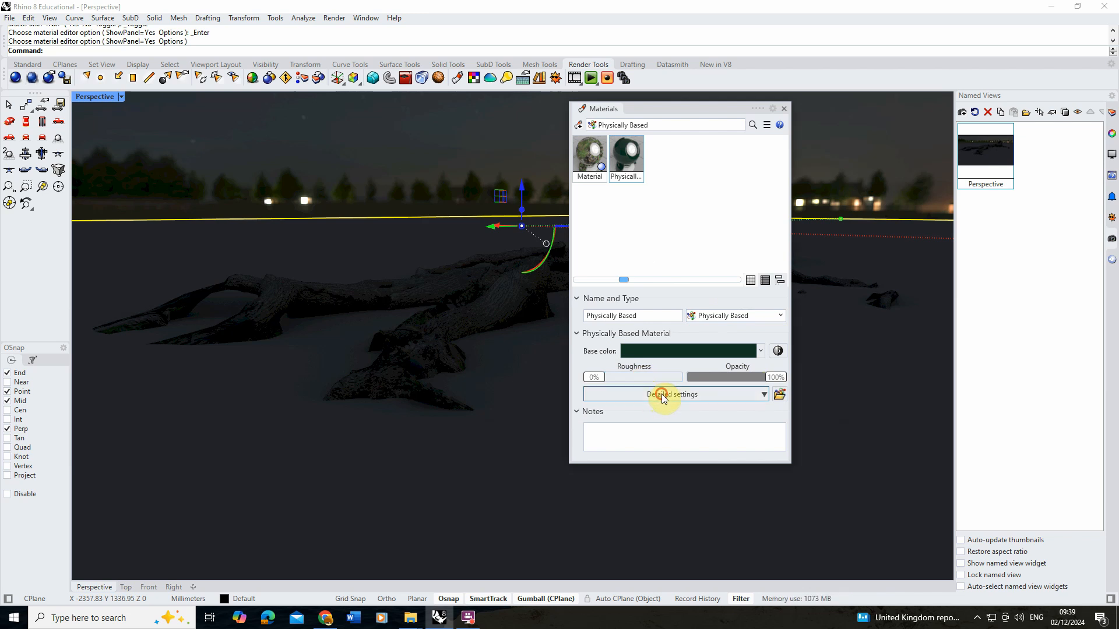
Step: Add the Base Color / Metallic / Roughness and Bump / Normal and displacement sections to the green material's detailed settings
left_click(641, 395)
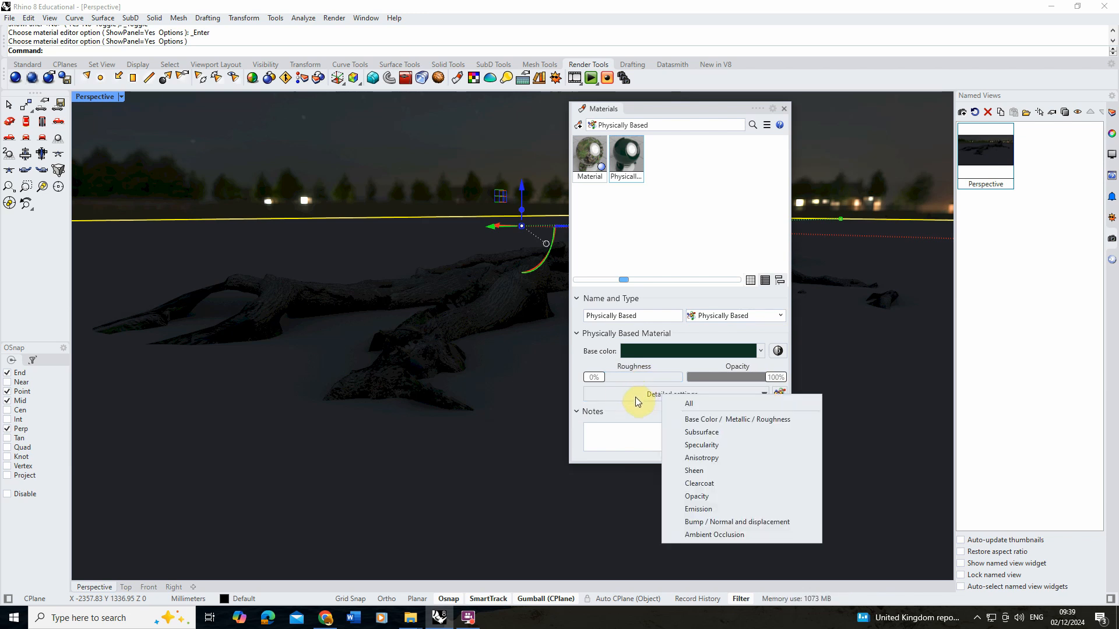
left_click(713, 420)
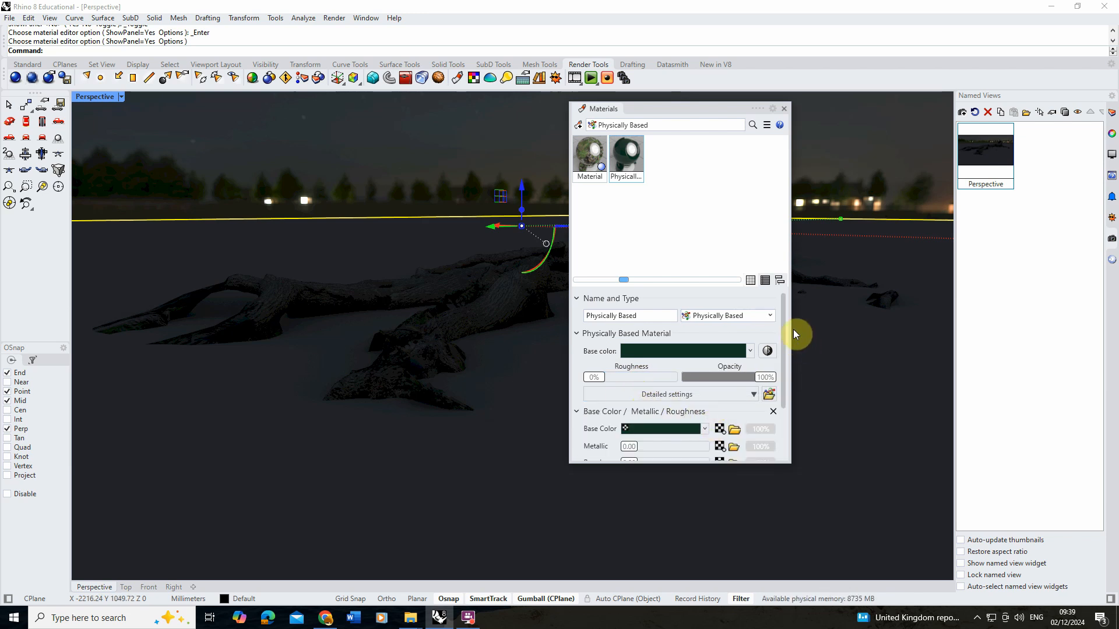
scroll(781, 344, "down", 2)
left_click(668, 333)
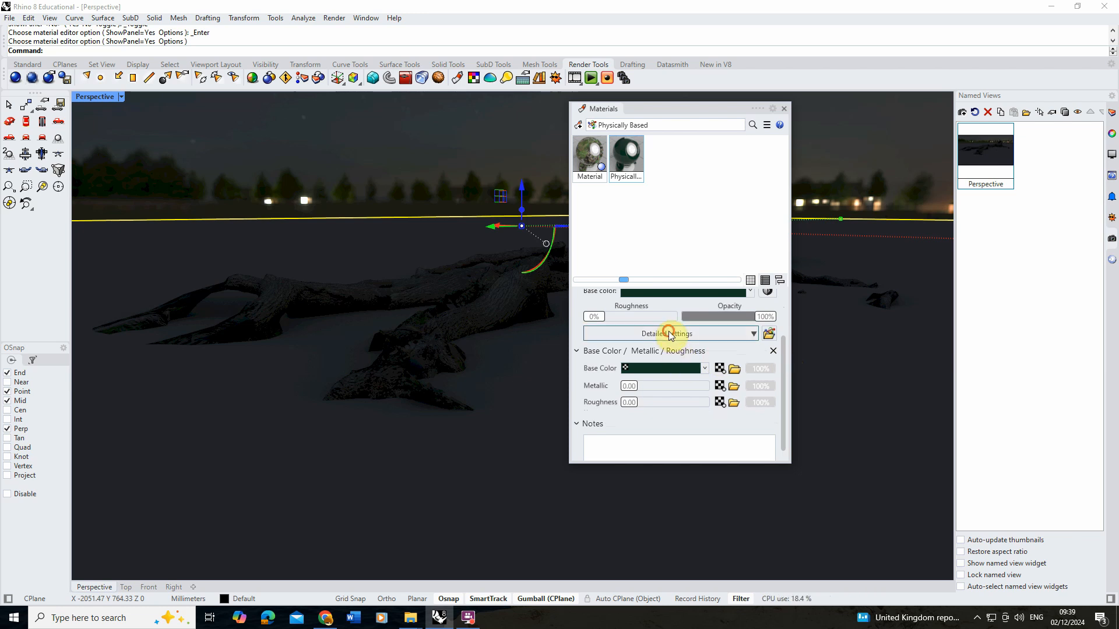
left_click(734, 458)
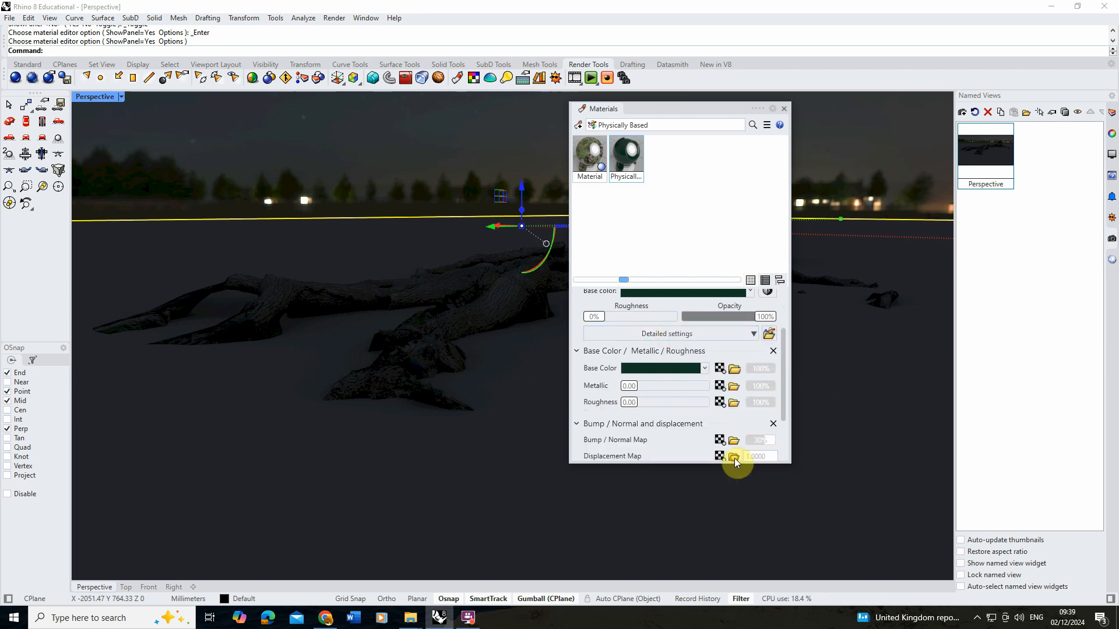
left_click_drag(784, 358, 784, 385)
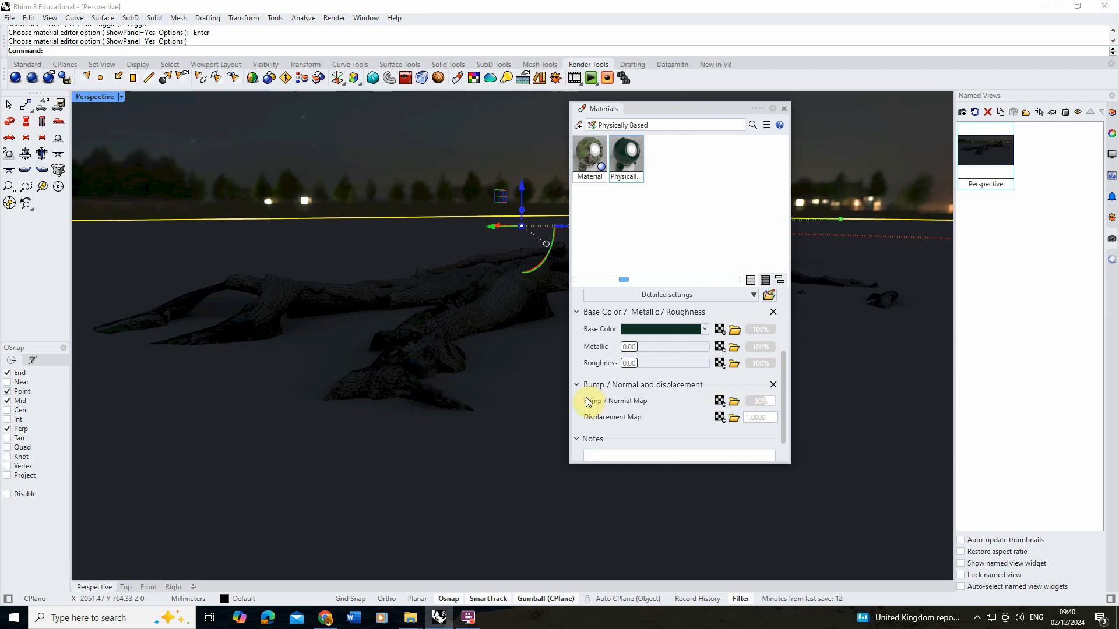
Step: Apply a Turbulence Texture as the green material's bump/normal map and set its strength to 40%
left_click(719, 403)
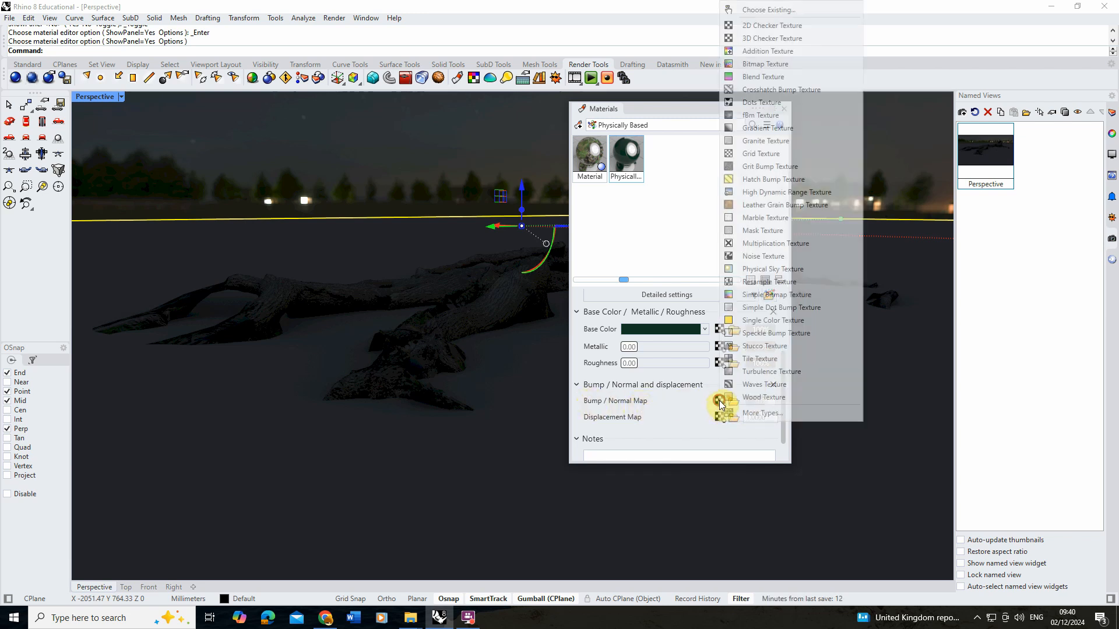
left_click(766, 373)
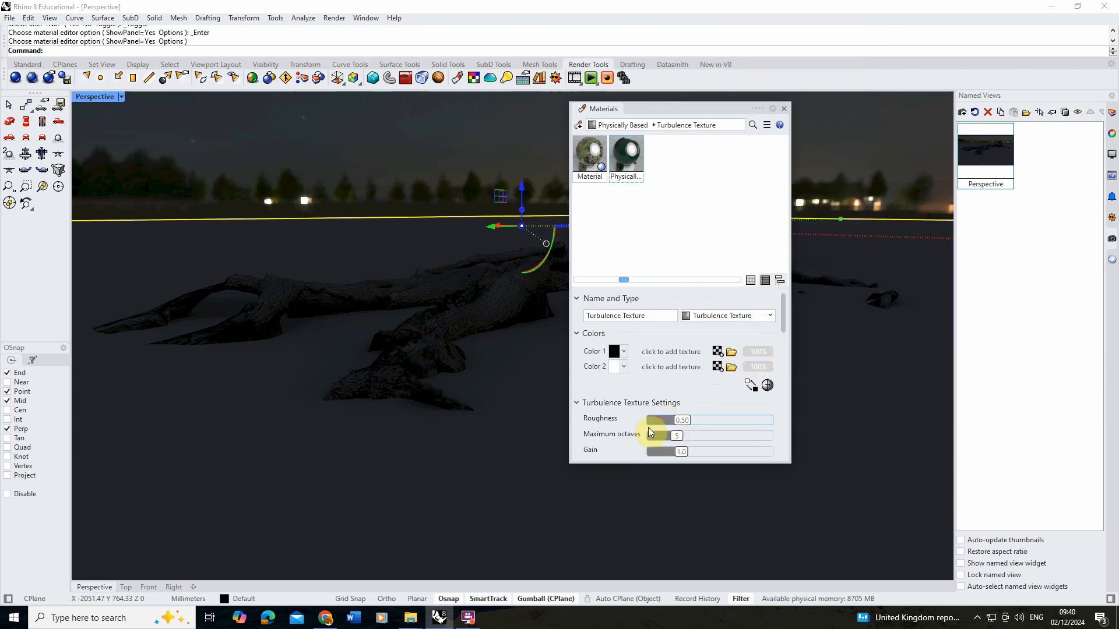
mouse_move(782, 321)
left_mouse_down()
mouse_move(783, 381)
mouse_move(783, 323)
left_mouse_up()
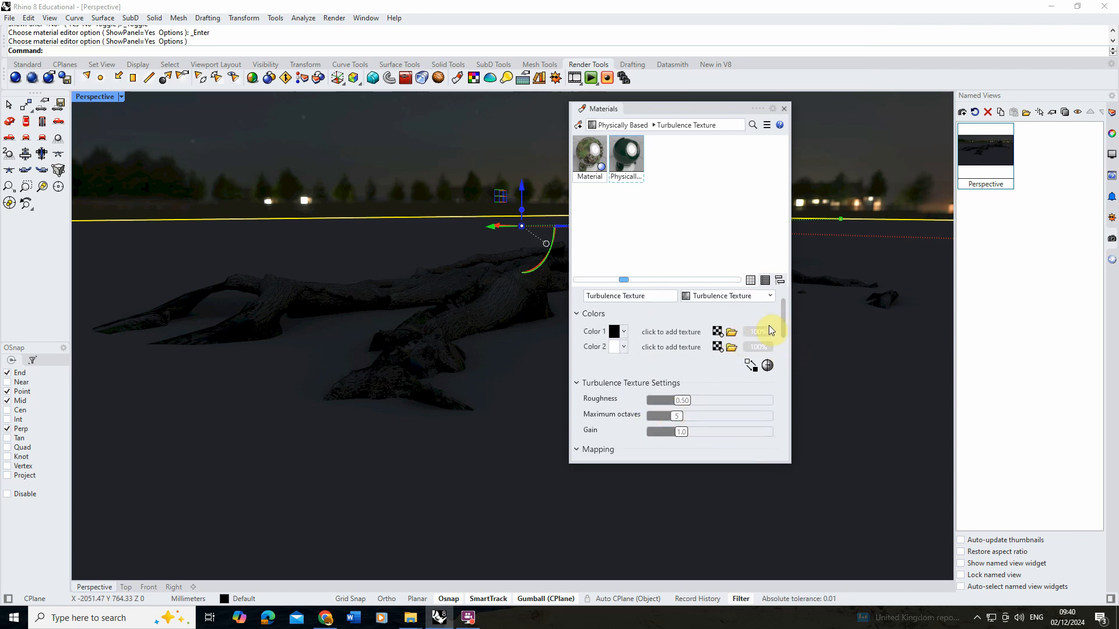
left_click(631, 153)
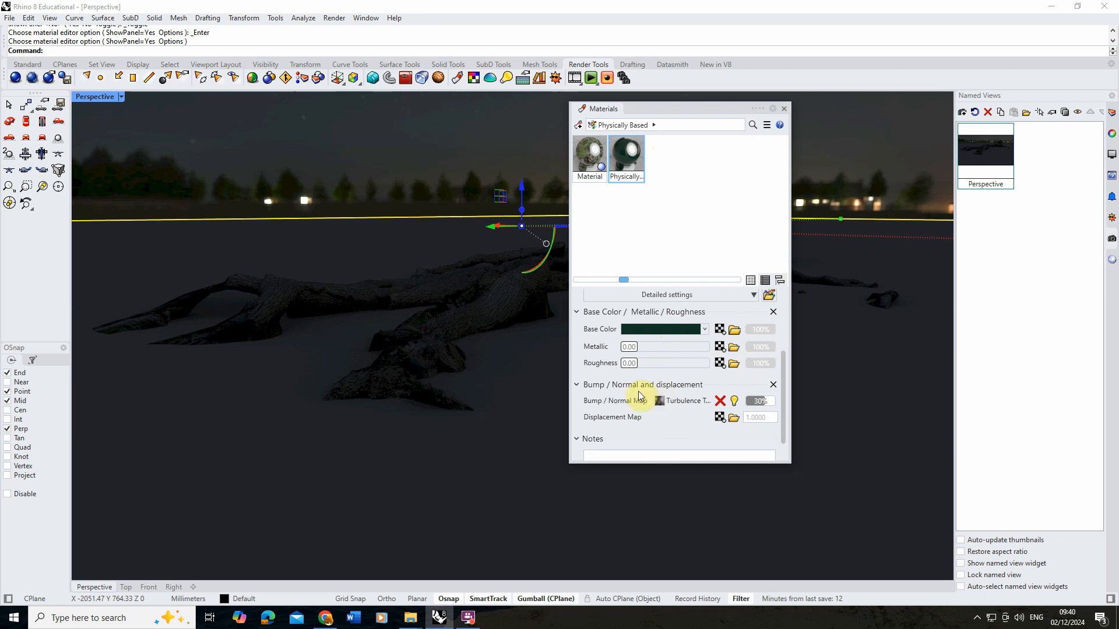
mouse_move(765, 404)
left_mouse_down()
mouse_move(778, 409)
mouse_move(763, 406)
left_mouse_up()
double_click(767, 405)
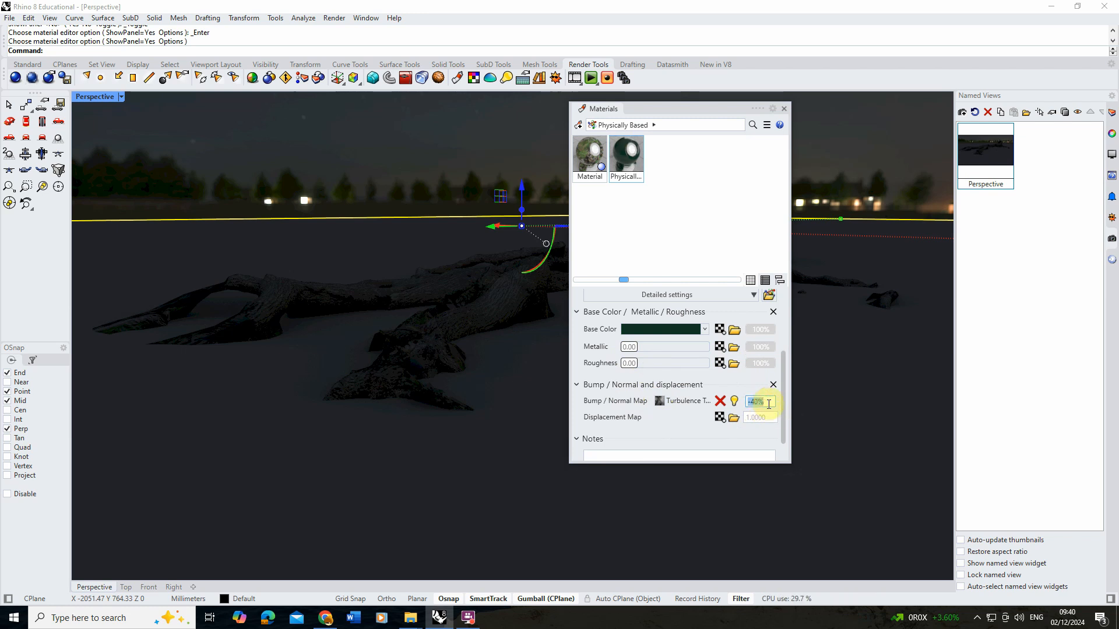
type("40")
key("Return")
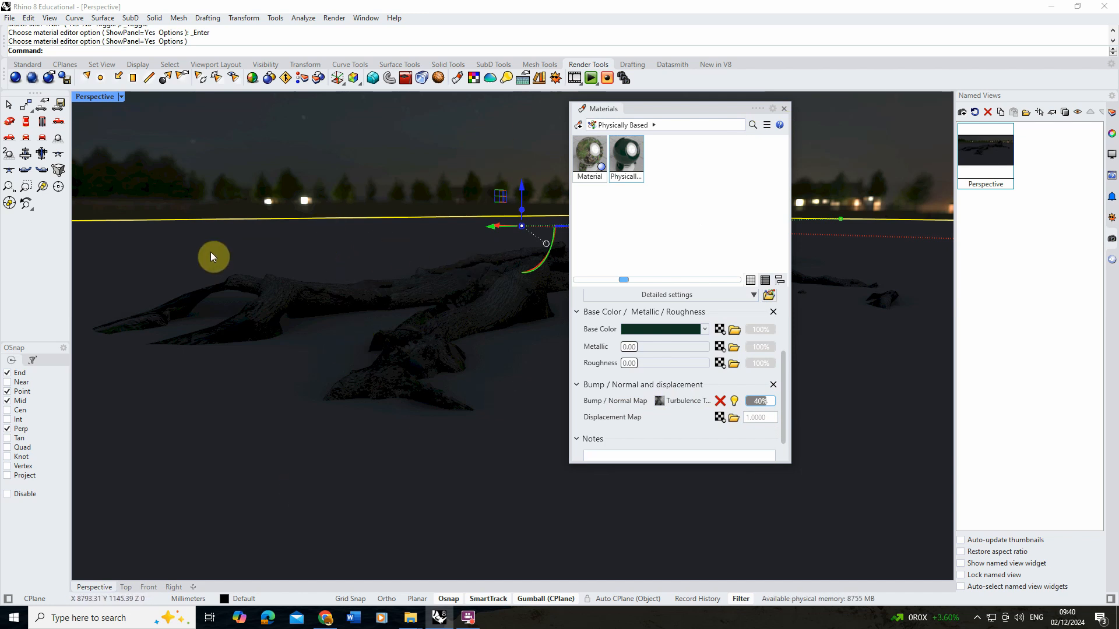
Step: Assign the dark green bumped material to the selected ground plane and close the material editor
right_click(637, 155)
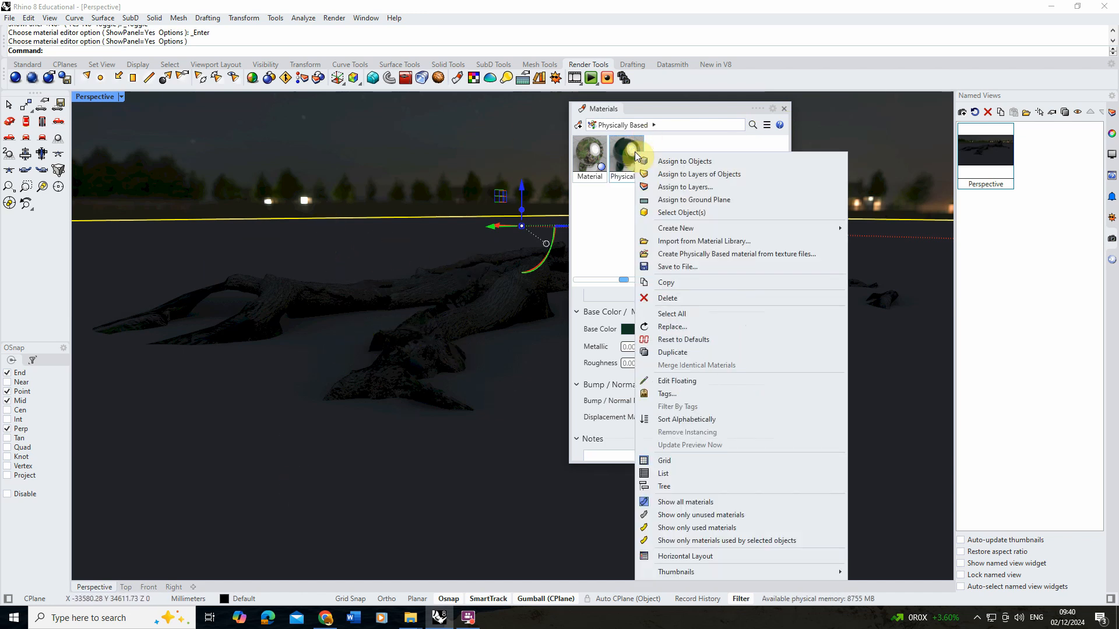
left_click(681, 163)
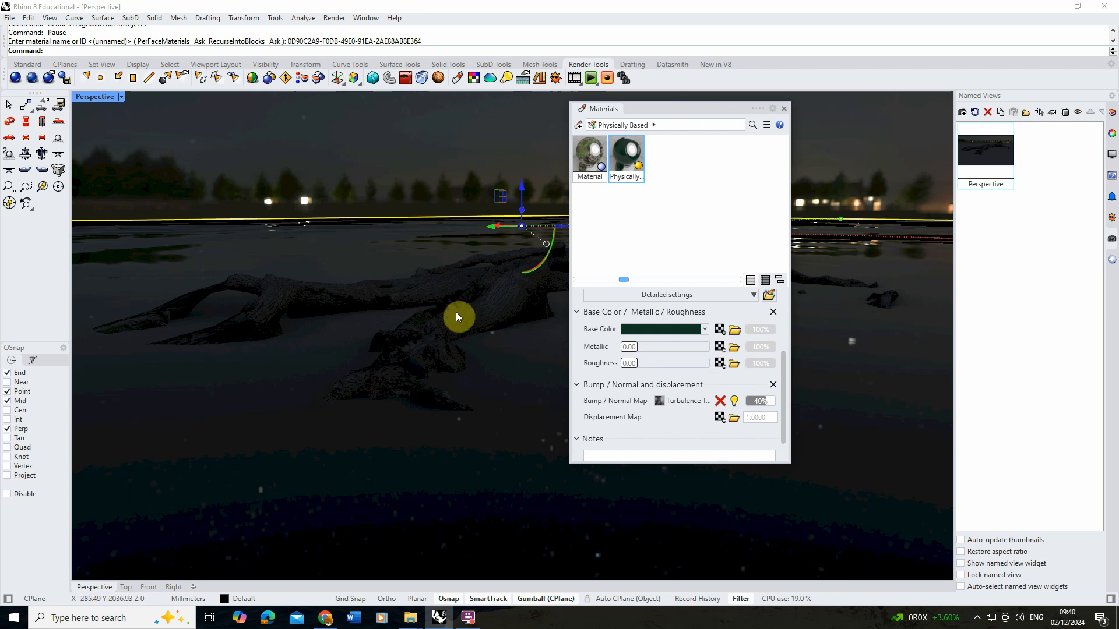
left_click(784, 109)
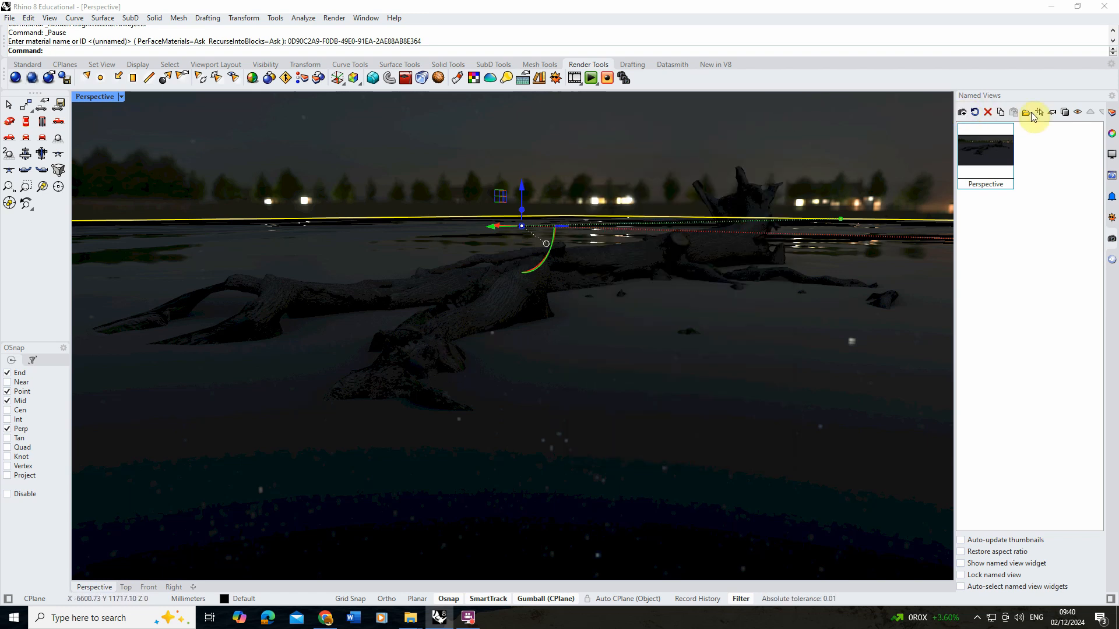
Step: Apply a capped box texture mapping of about 1023 × 1216 × 841 mm to the selected ground plane
left_click(1113, 135)
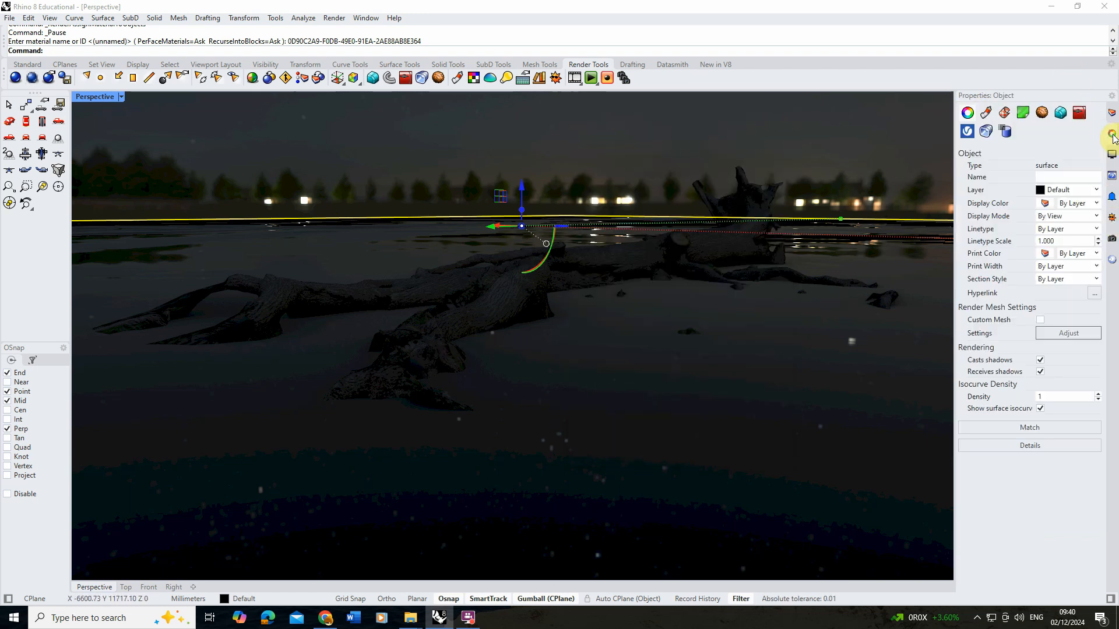
left_click(1005, 113)
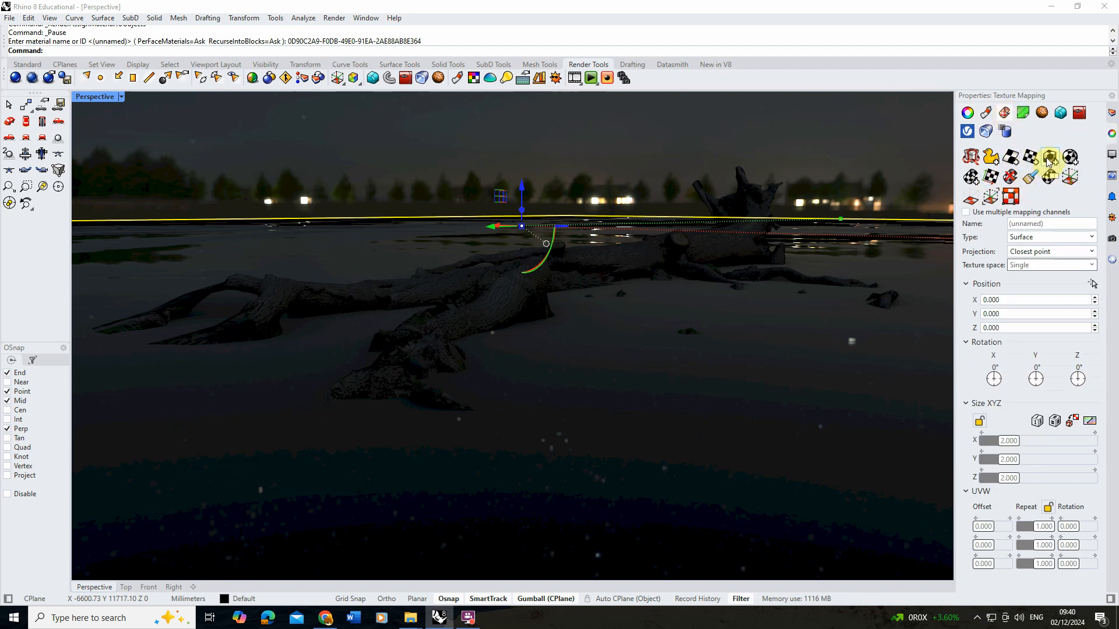
left_click(1047, 161)
left_click(607, 349)
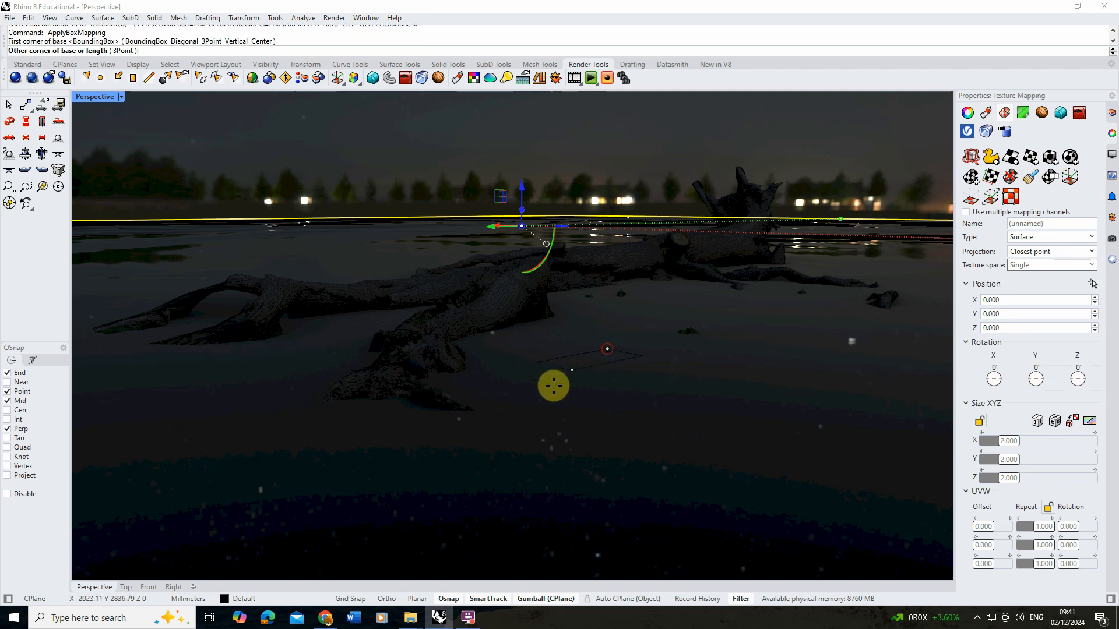
left_click(594, 435)
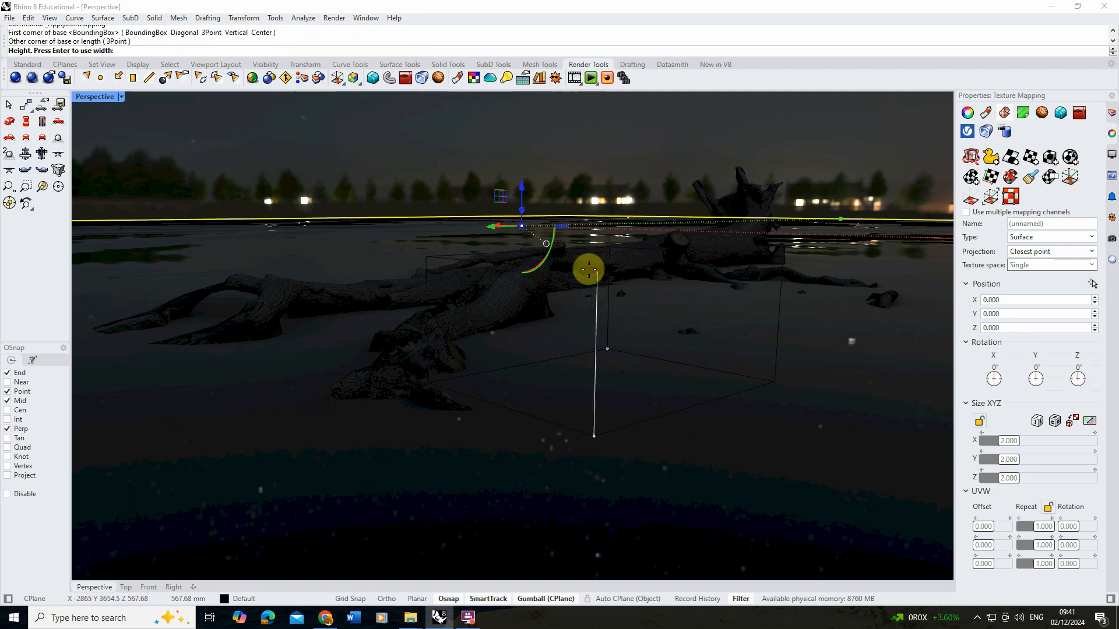
left_click(588, 199)
key("Return")
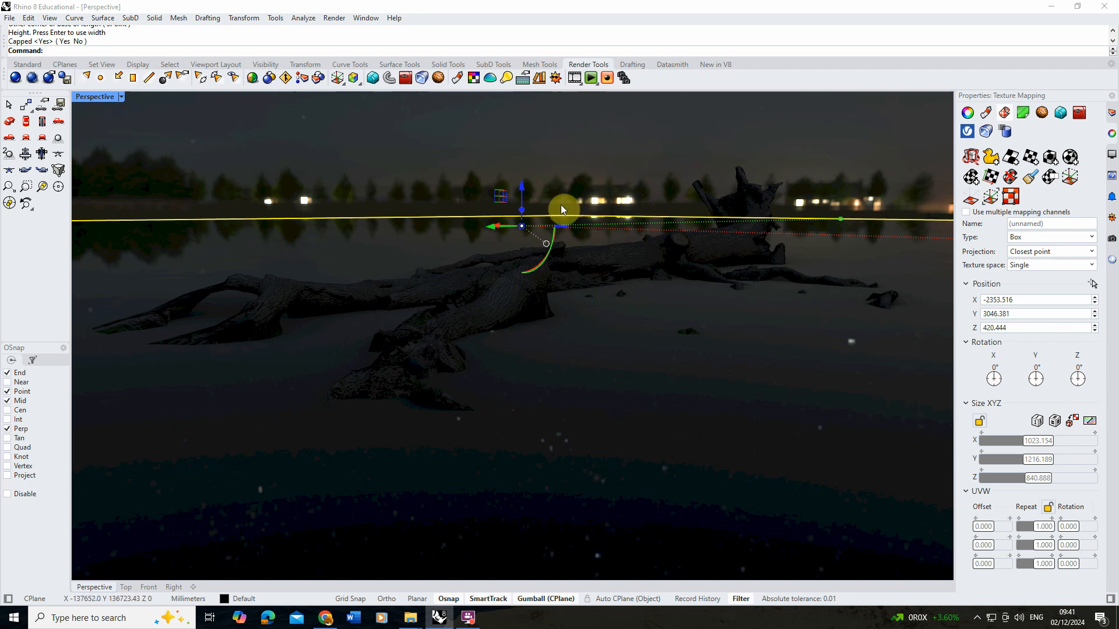
Step: Run a render preview of the Perspective view, inspect the water surface and close the render window
left_click(334, 18)
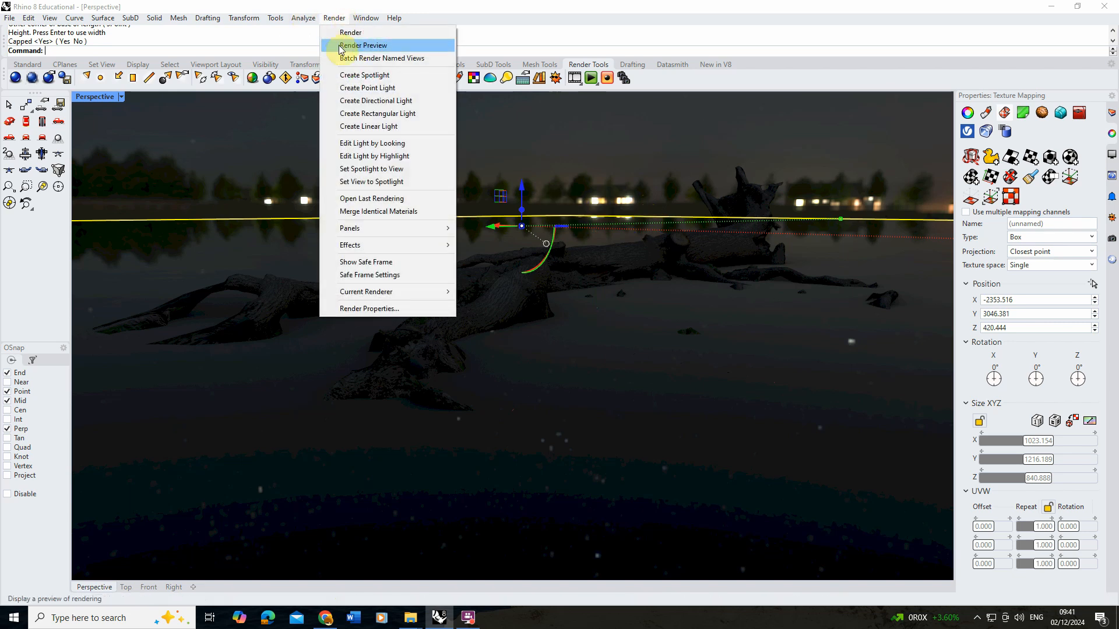
left_click(367, 47)
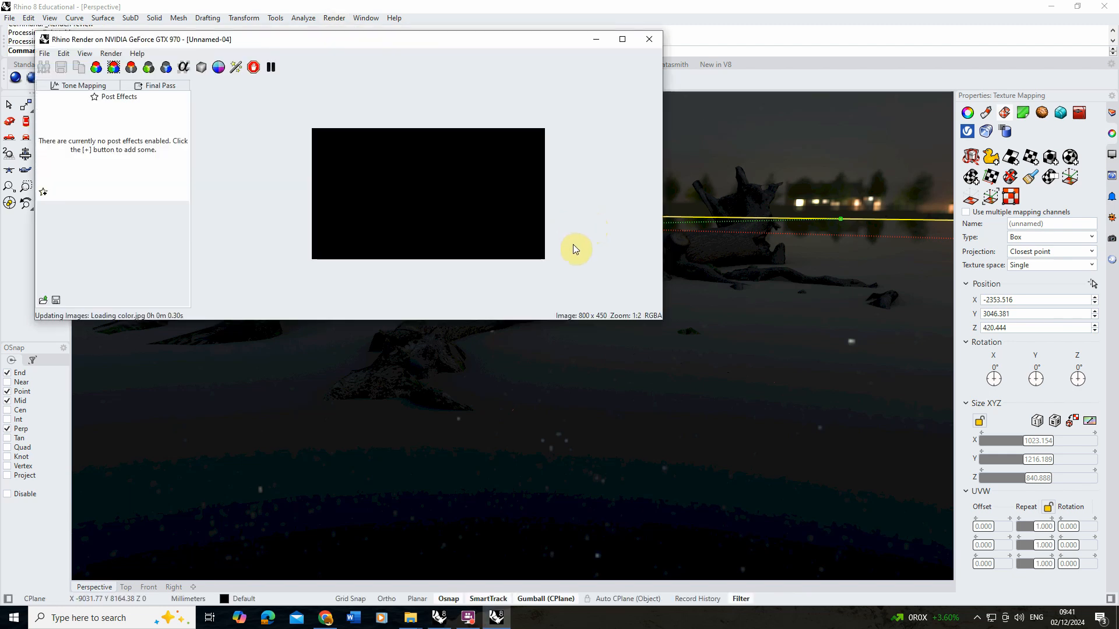
scroll(438, 193, "up", 1)
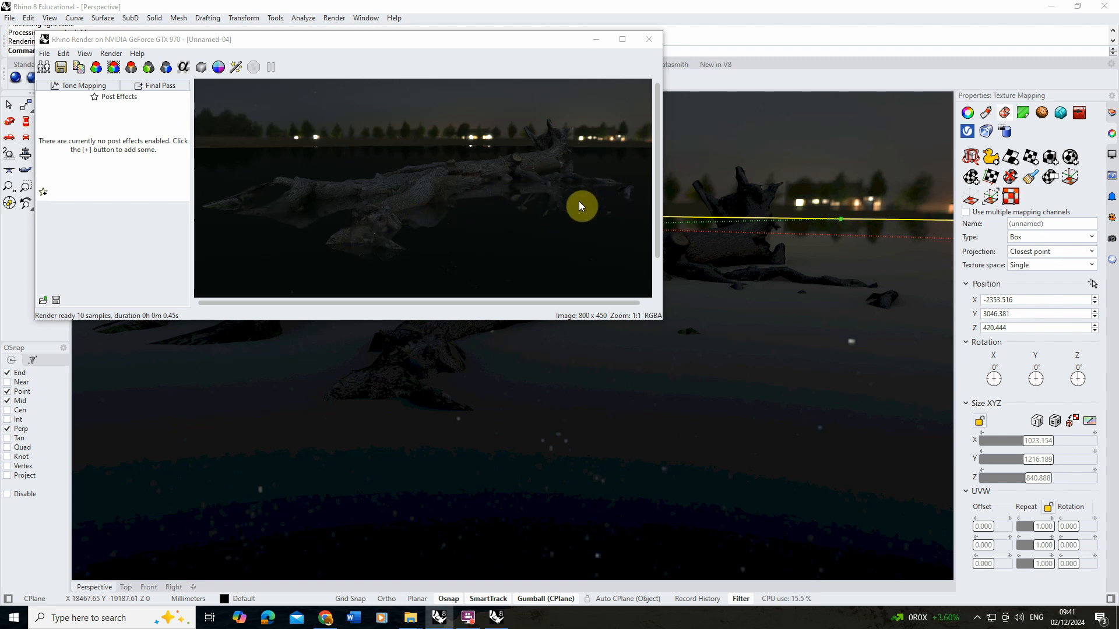
left_click(647, 39)
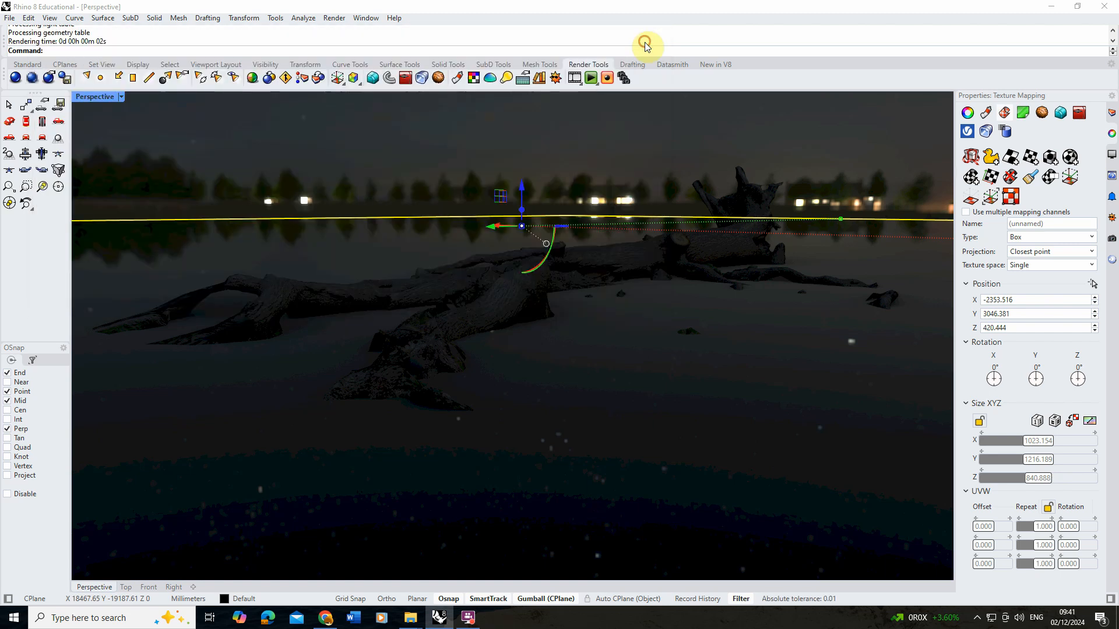
Step: Reframe the Perspective view to look down on the tree from slightly higher, and deselect the ground plane
right_click_drag(585, 287, 585, 290)
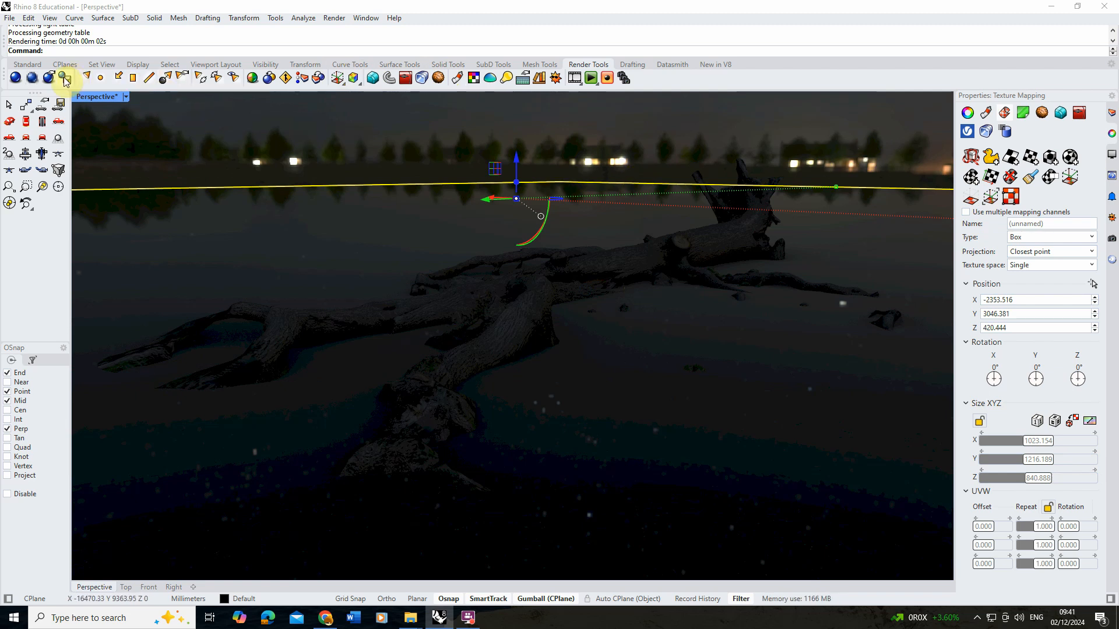
right_click_drag(520, 268, 517, 267)
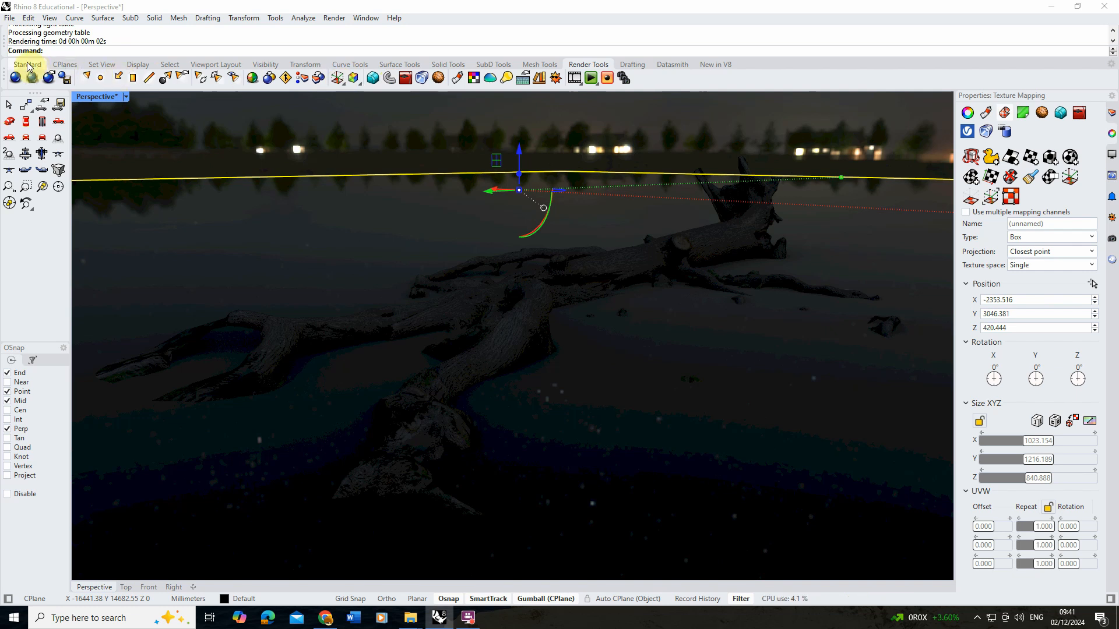
left_click(27, 65)
left_click(163, 78)
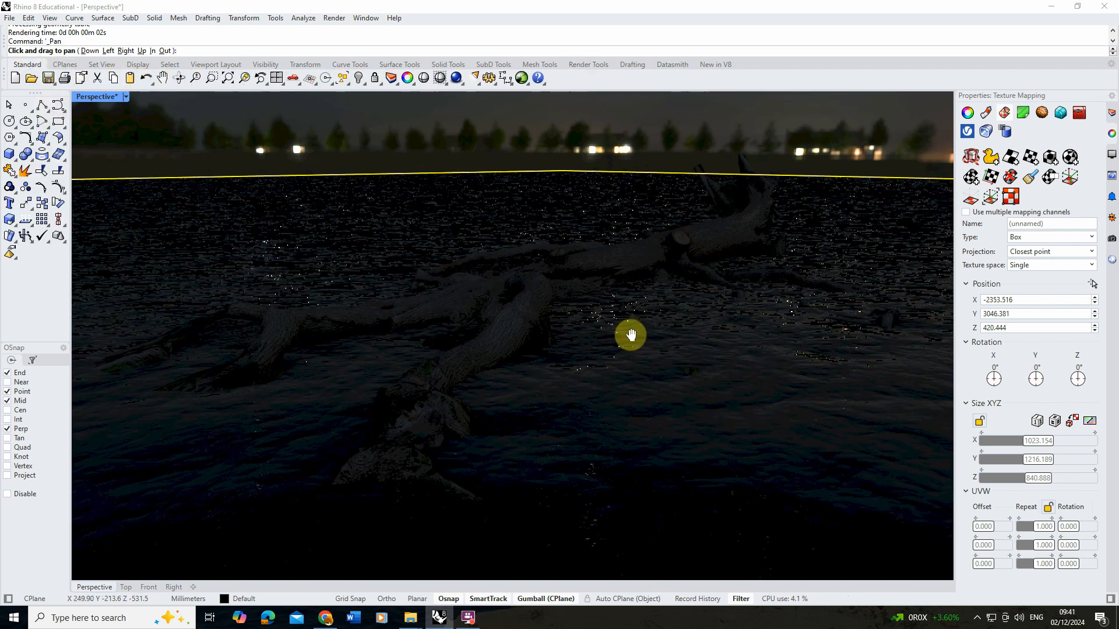
left_click_drag(631, 335, 627, 320)
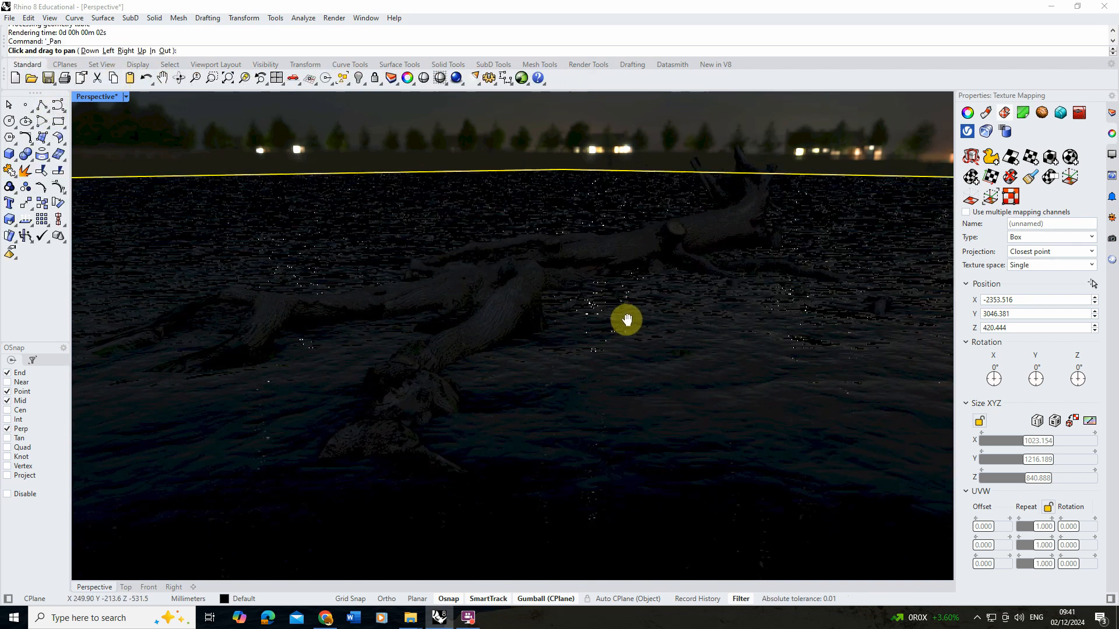
key("Return")
left_click(429, 110)
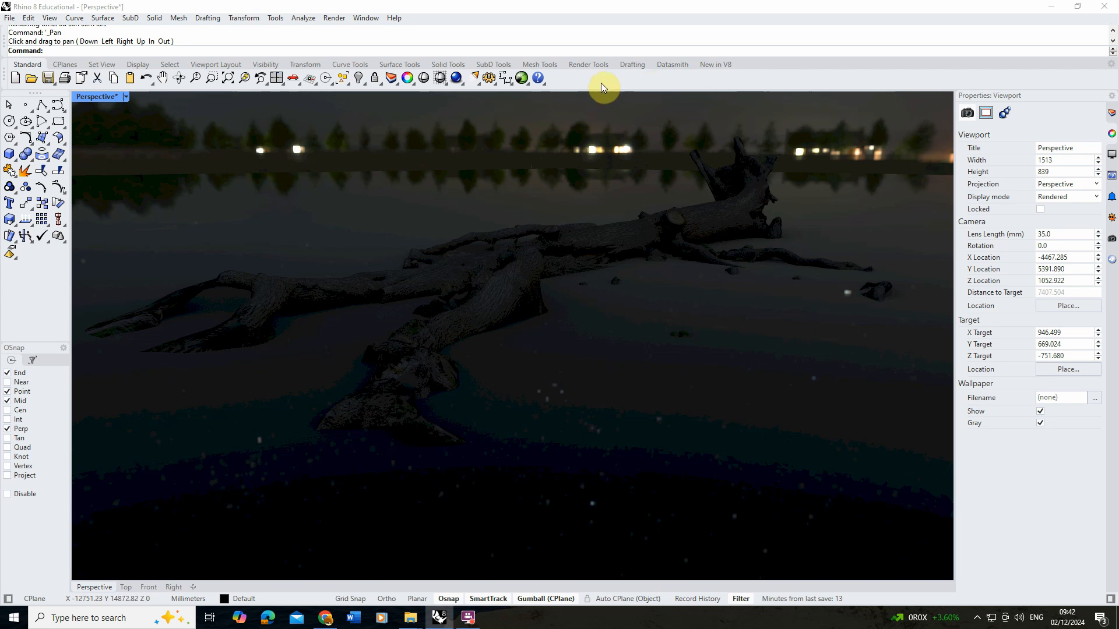
Step: Place a point light on the ground plane behind the fallen tree's thin branches
left_click(588, 64)
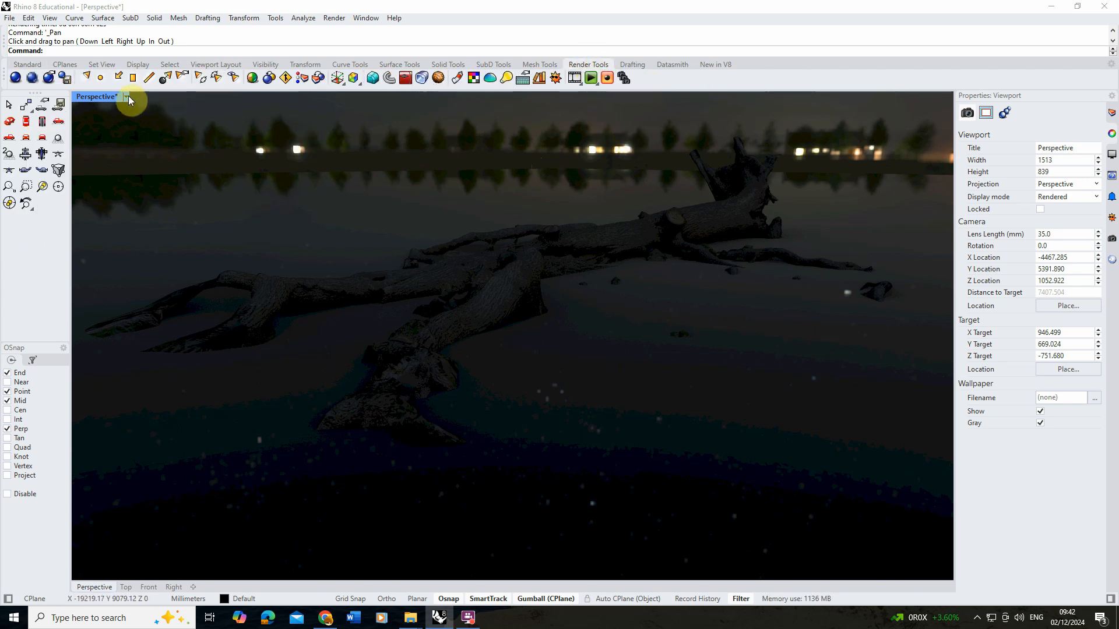
left_click(100, 80)
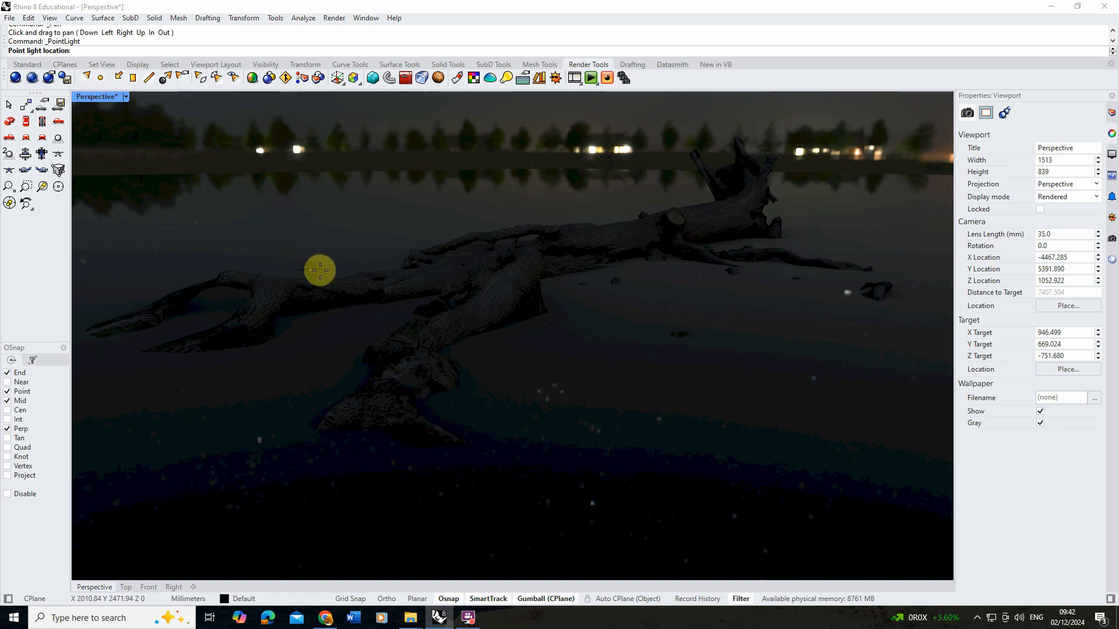
left_click(350, 242)
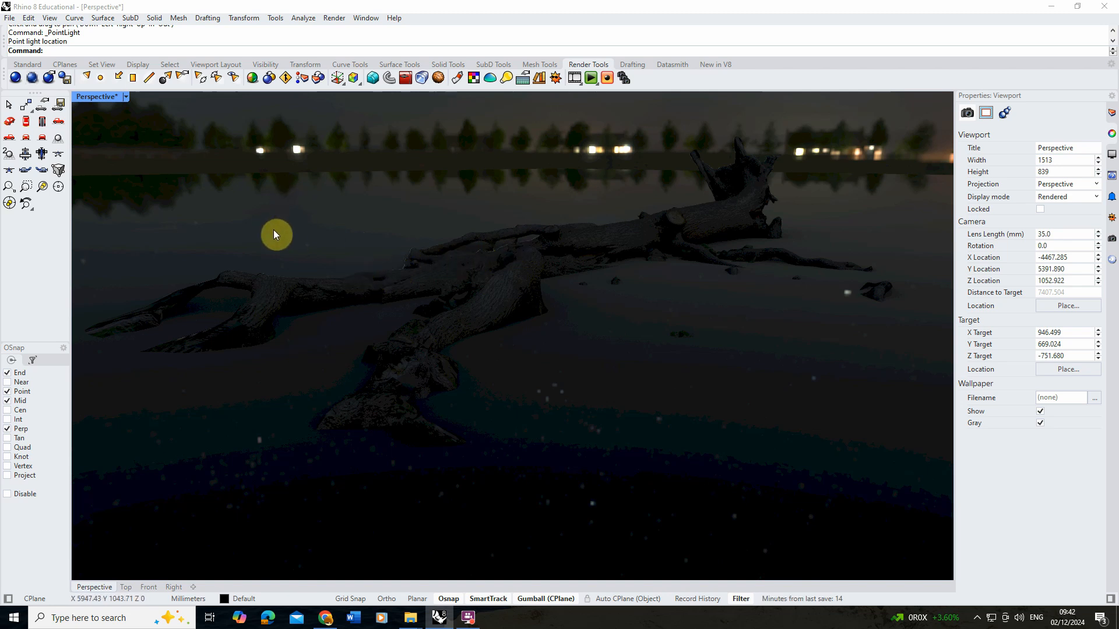
Step: Raise the point light vertically above the ground plane using the Shaded display mode, and return the viewport to Rendered
left_click(126, 97)
left_click(166, 116)
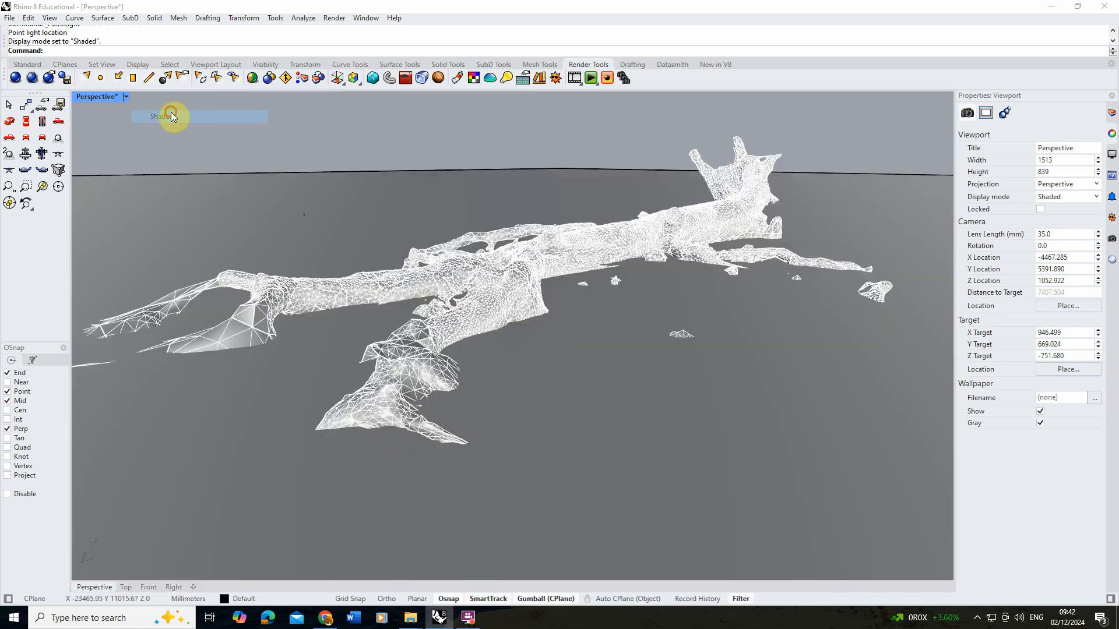
left_click(309, 222)
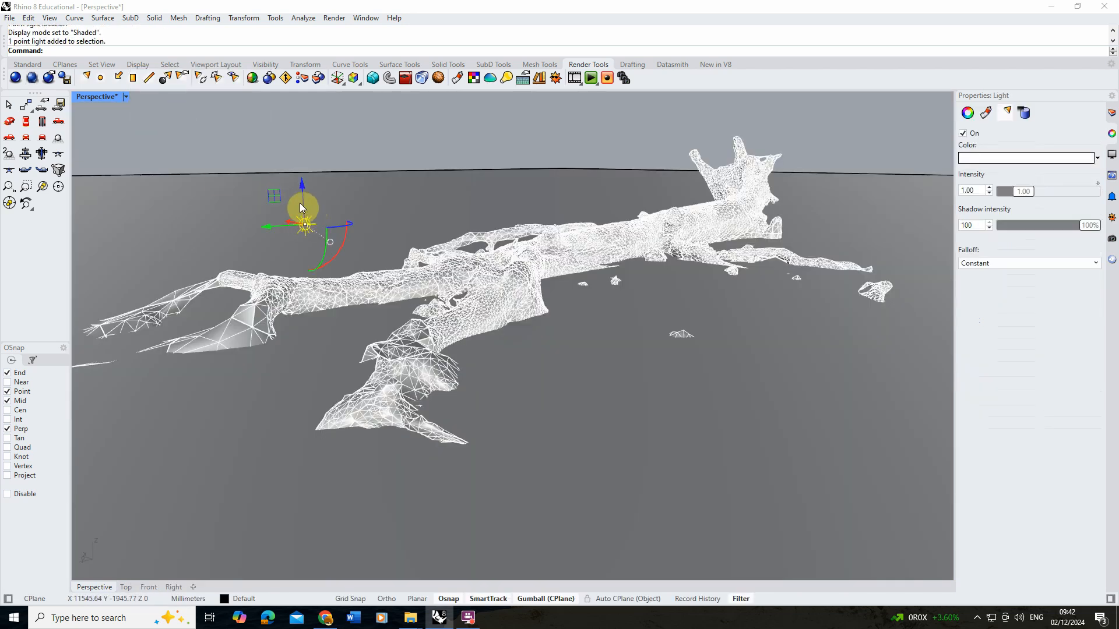
left_click_drag(301, 207, 305, 153)
left_click(126, 96)
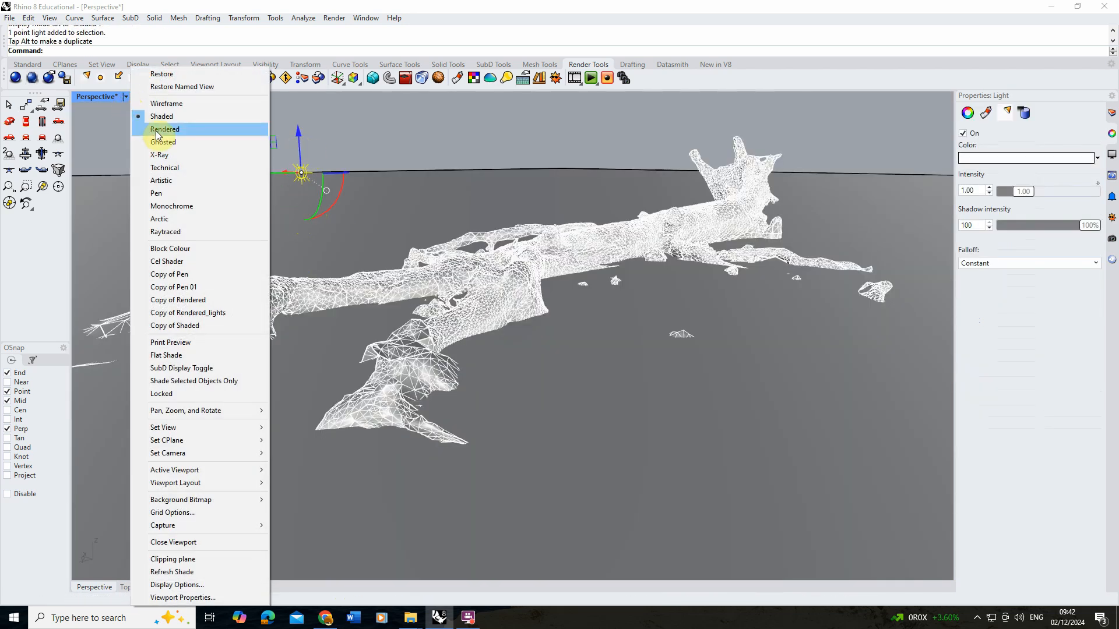
left_click(157, 130)
Step: Compare the point light in the Shaded and Rendered display modes, ending in Rendered with the light deselected
left_click(125, 97)
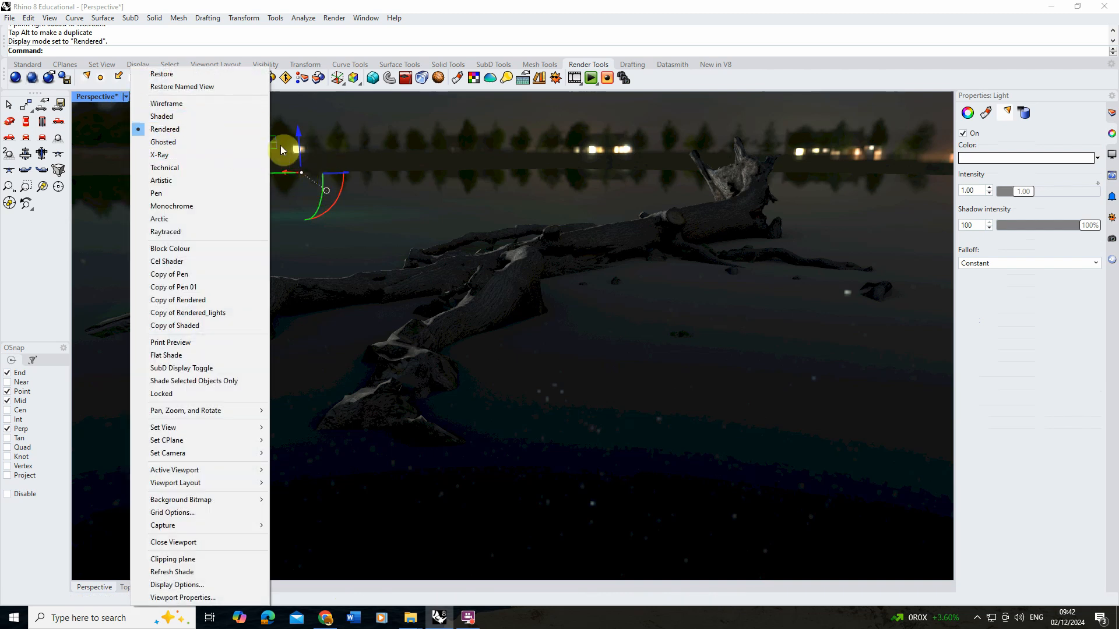
left_click(169, 117)
key("Escape")
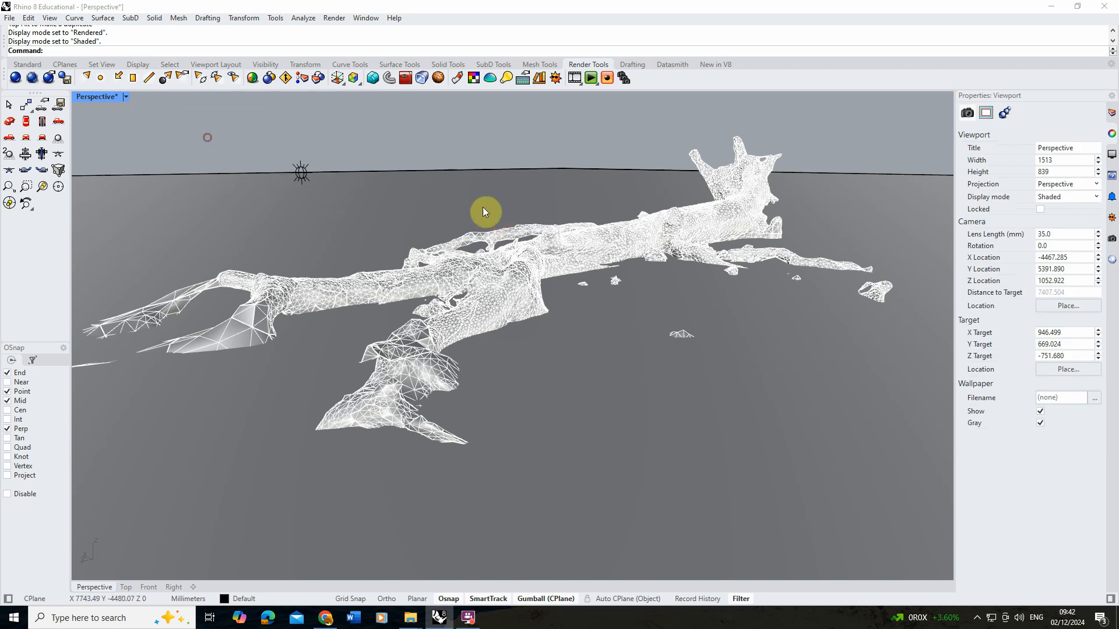
left_click(302, 171)
left_click(154, 119)
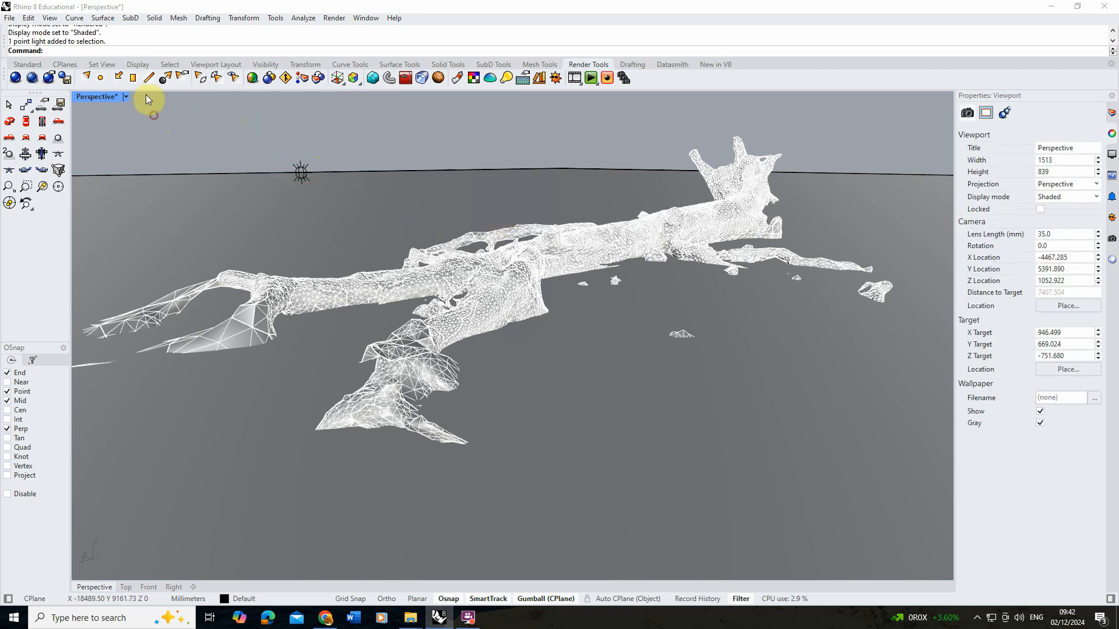
left_click(126, 97)
left_click(177, 129)
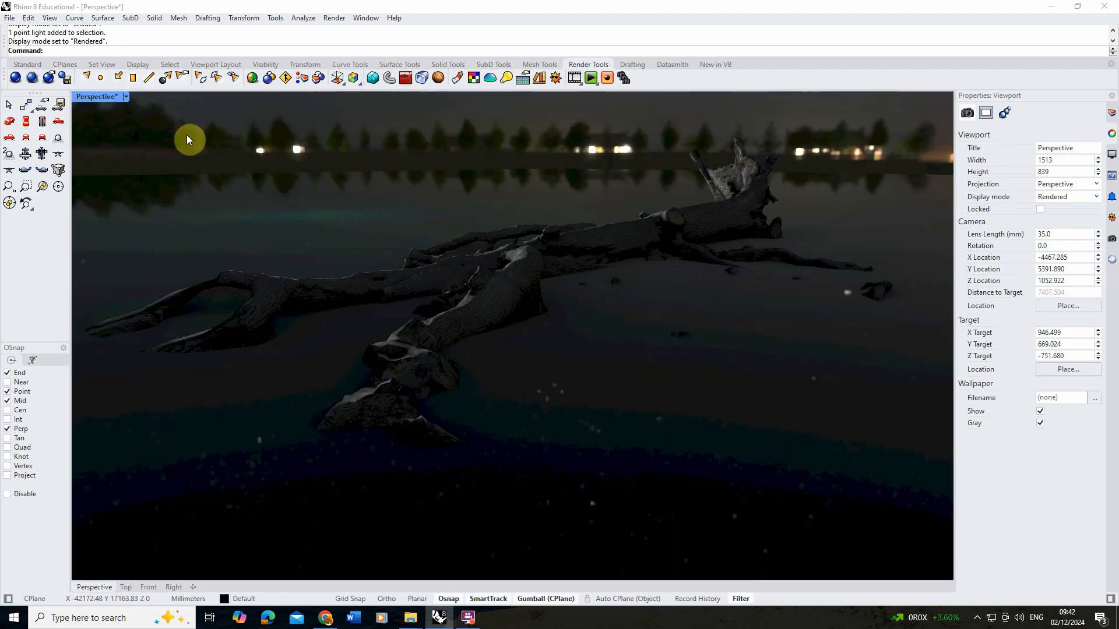
Step: Duplicate the Rendered display mode in the display mode options
left_click(126, 97)
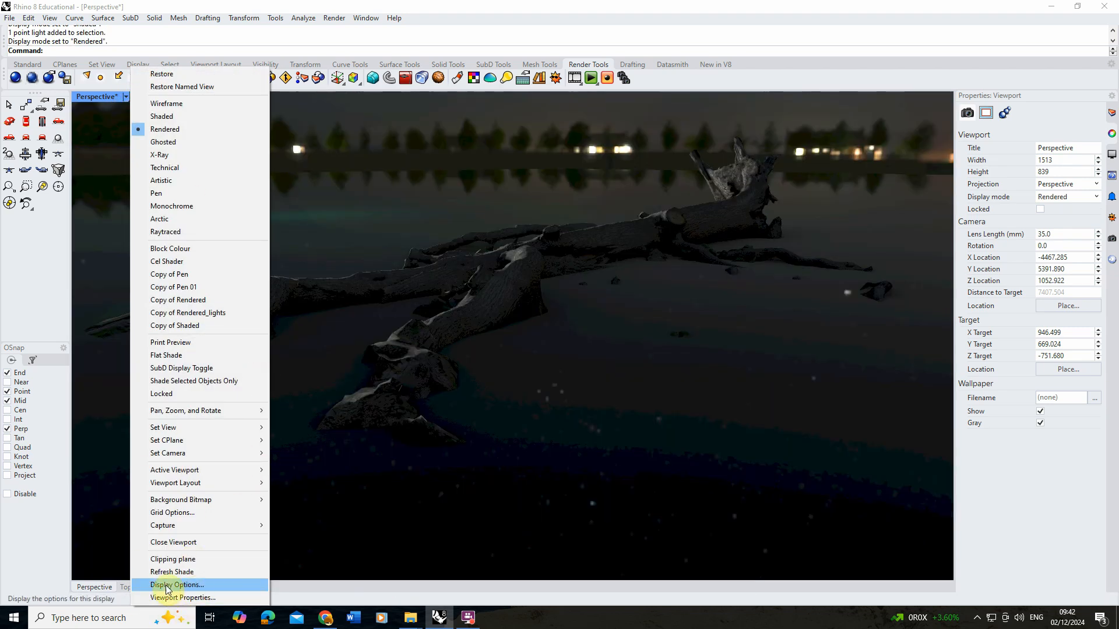
left_click(190, 585)
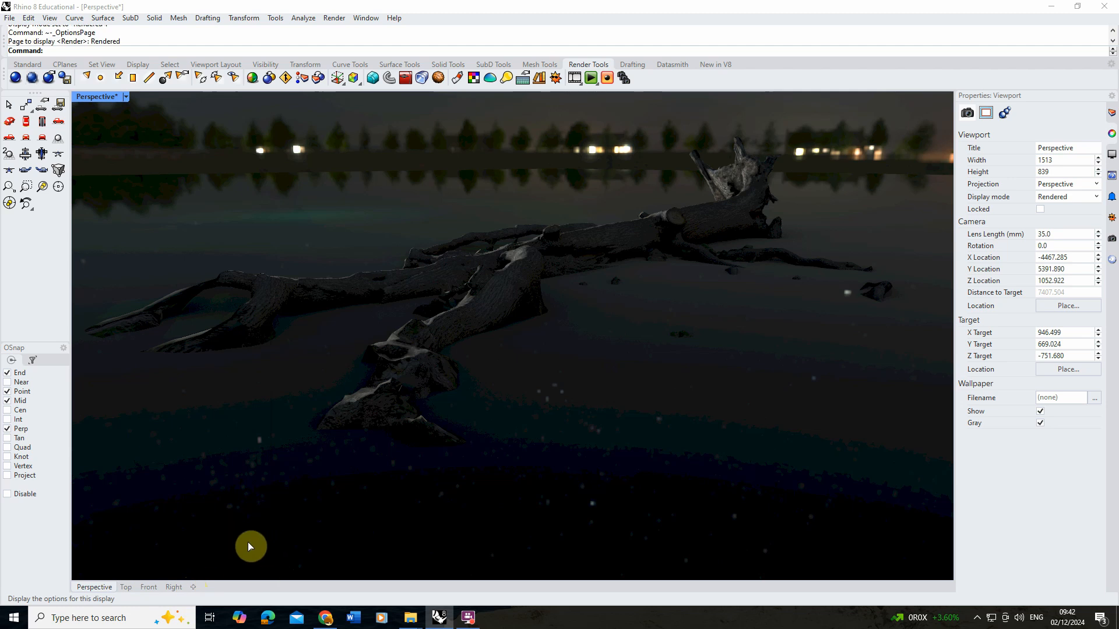
left_click(362, 188)
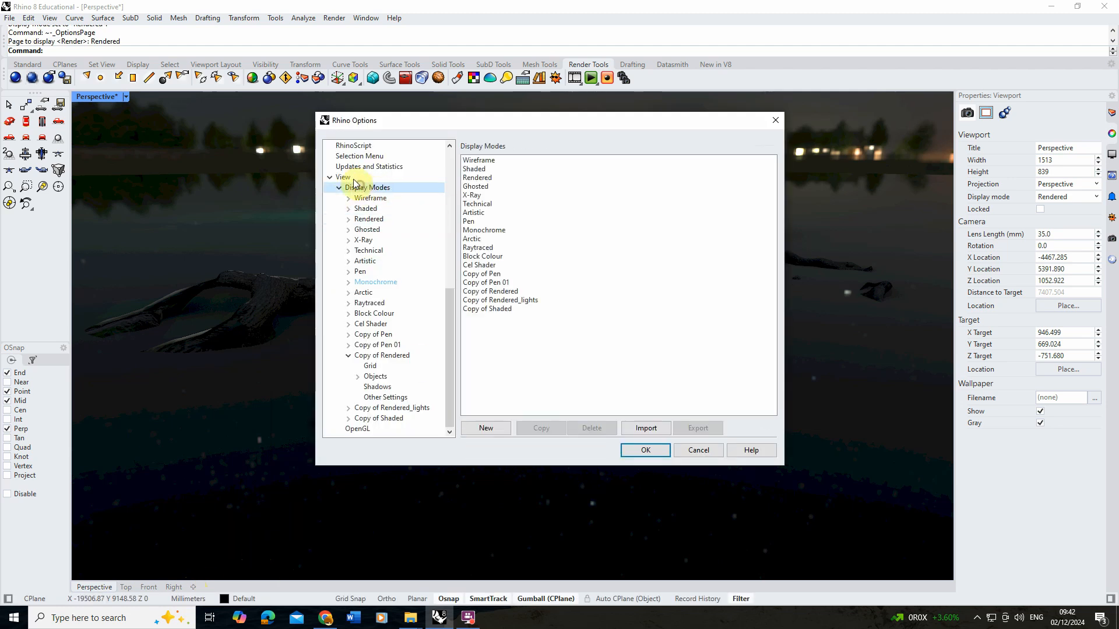
left_click(478, 177)
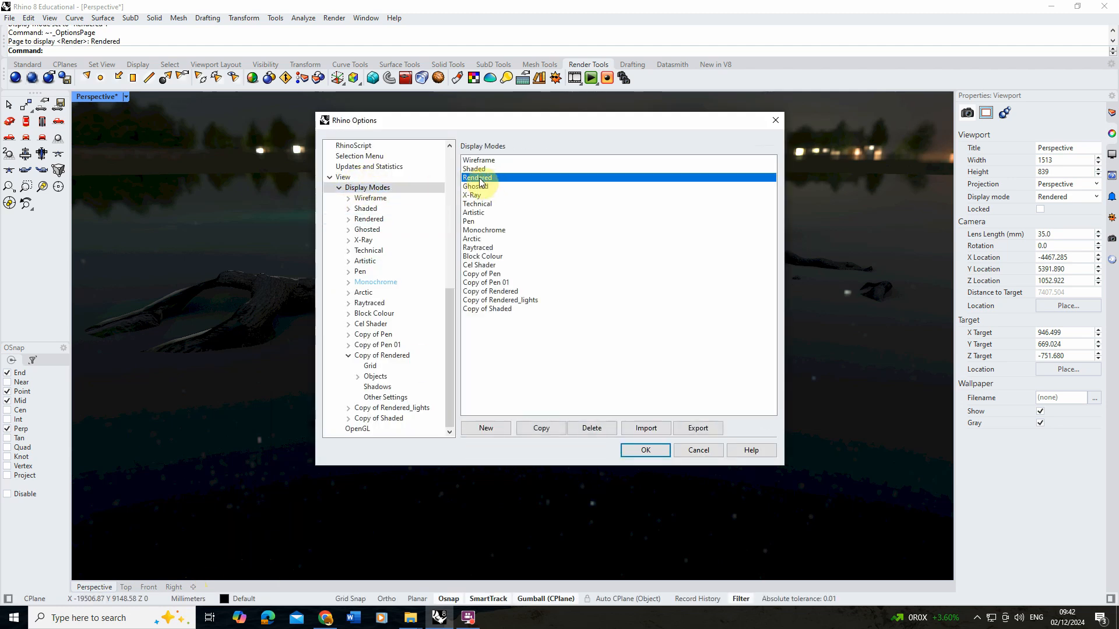
left_click(541, 436)
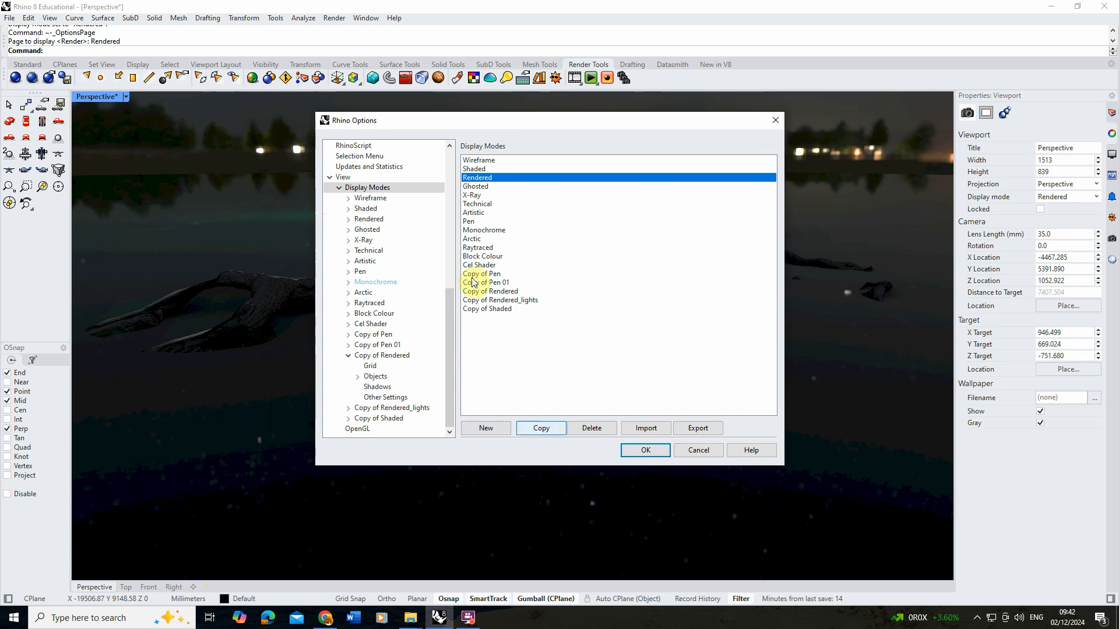
left_click(541, 429)
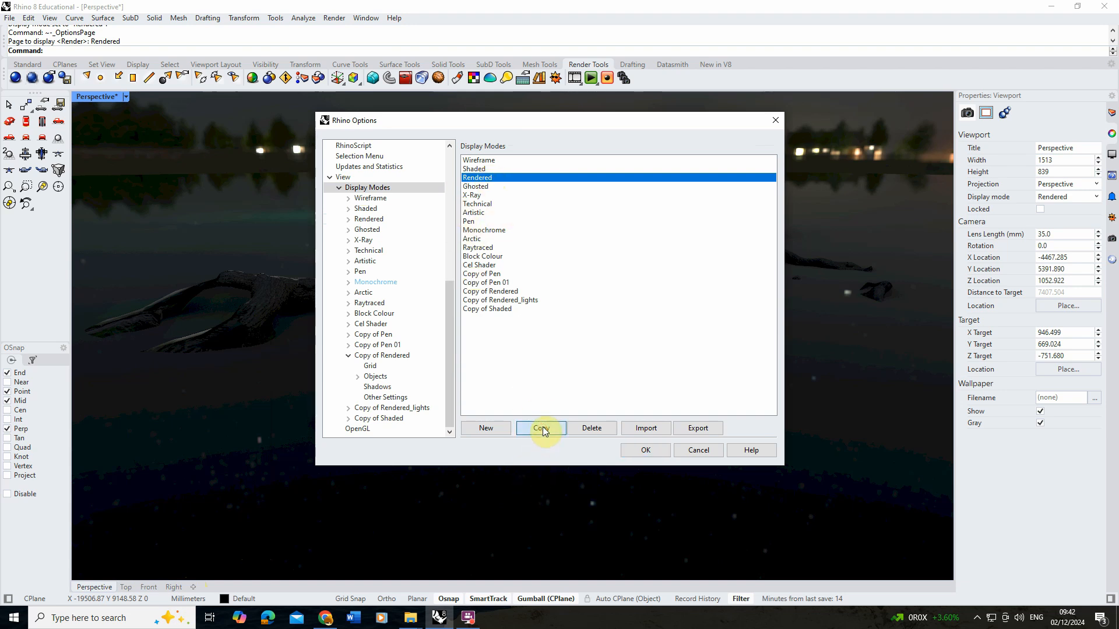
Step: Rename the duplicated display mode as Copy of Rendered_lights01
left_click(691, 166)
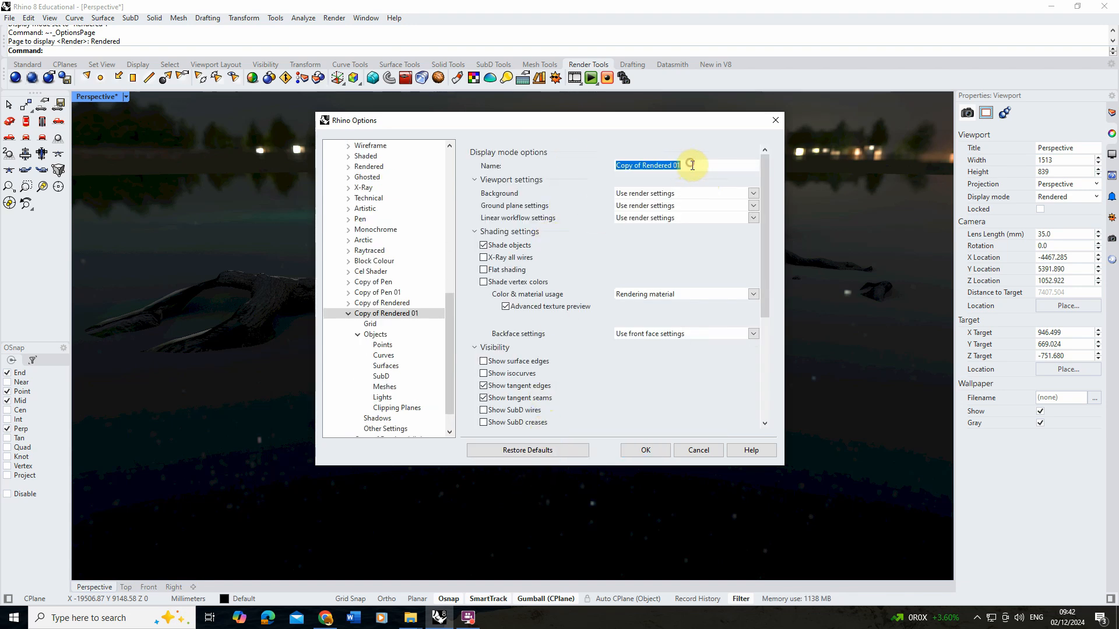
left_click_drag(691, 166, 672, 169)
key("BackSpace")
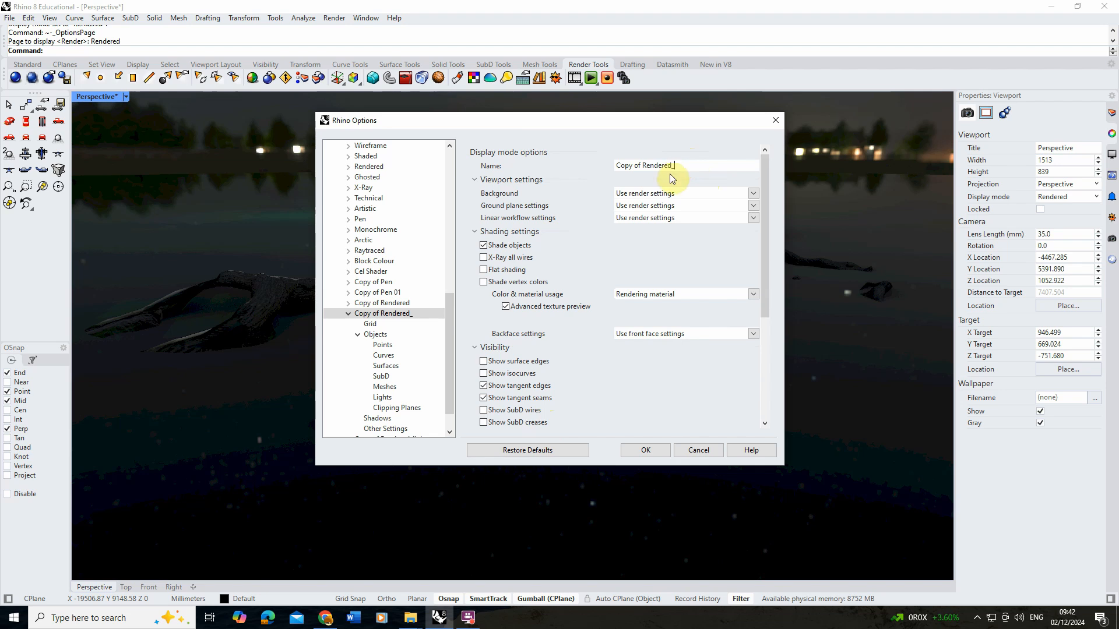
type("_lights0")
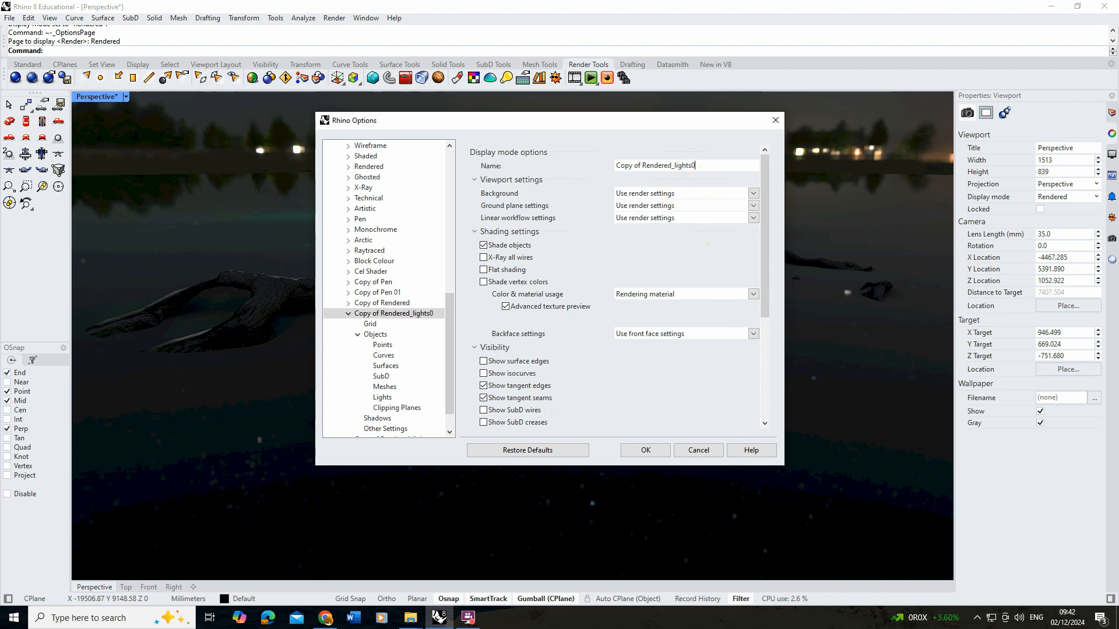
type("1")
Step: Enable the display of lights in the Copy of Rendered_lights01 display mode and apply that mode to the Perspective viewport
left_click_drag(767, 200, 768, 207)
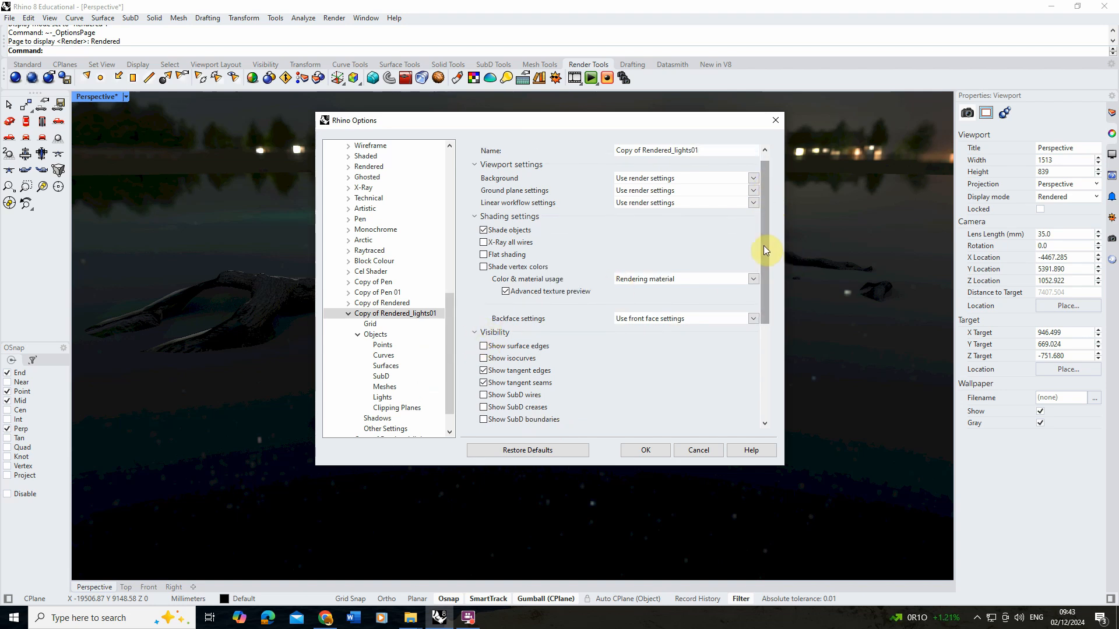
left_click_drag(765, 250, 760, 326)
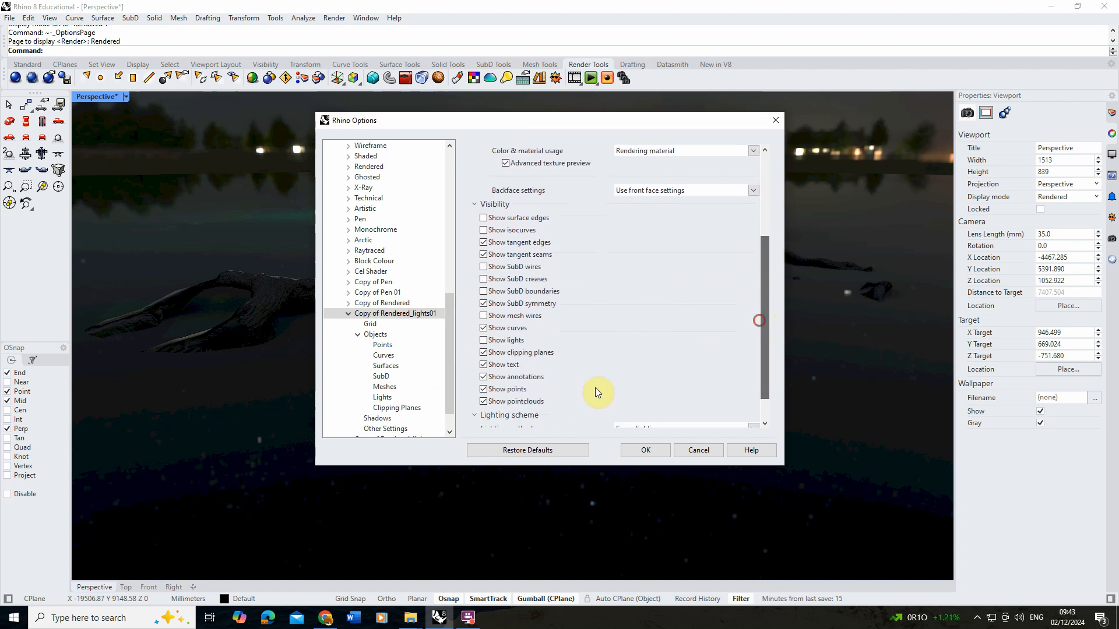
left_click(483, 340)
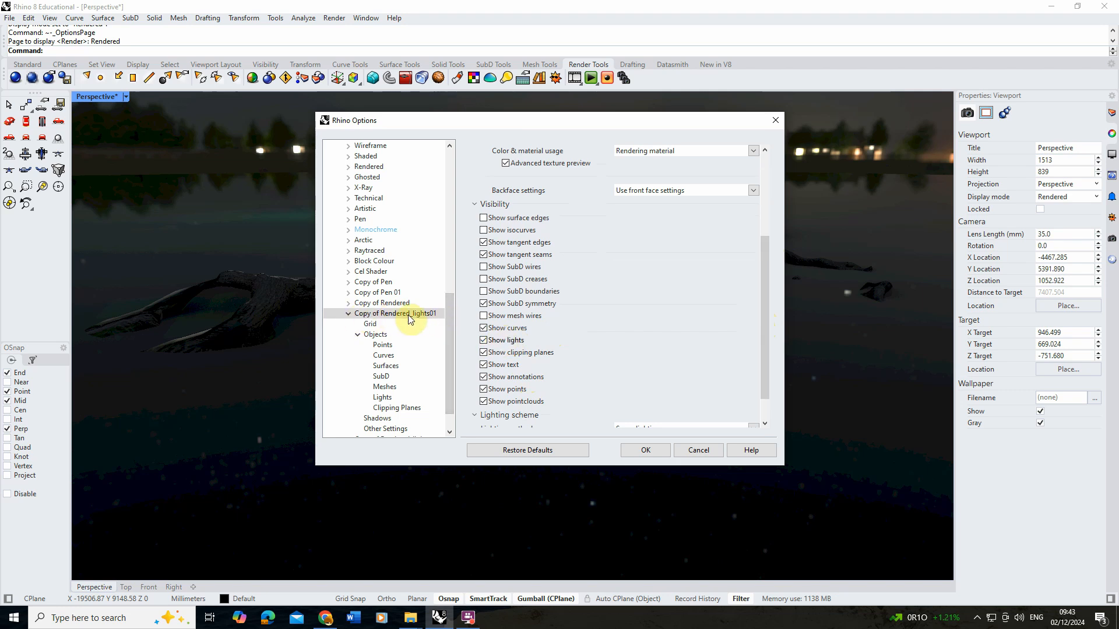
left_click(645, 450)
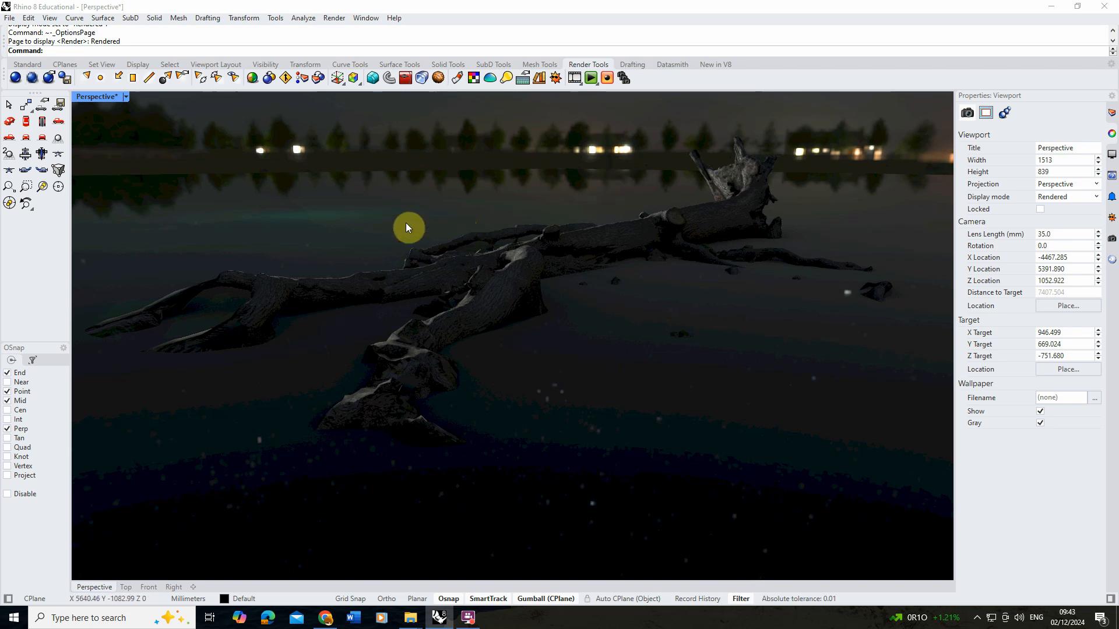
left_click(126, 97)
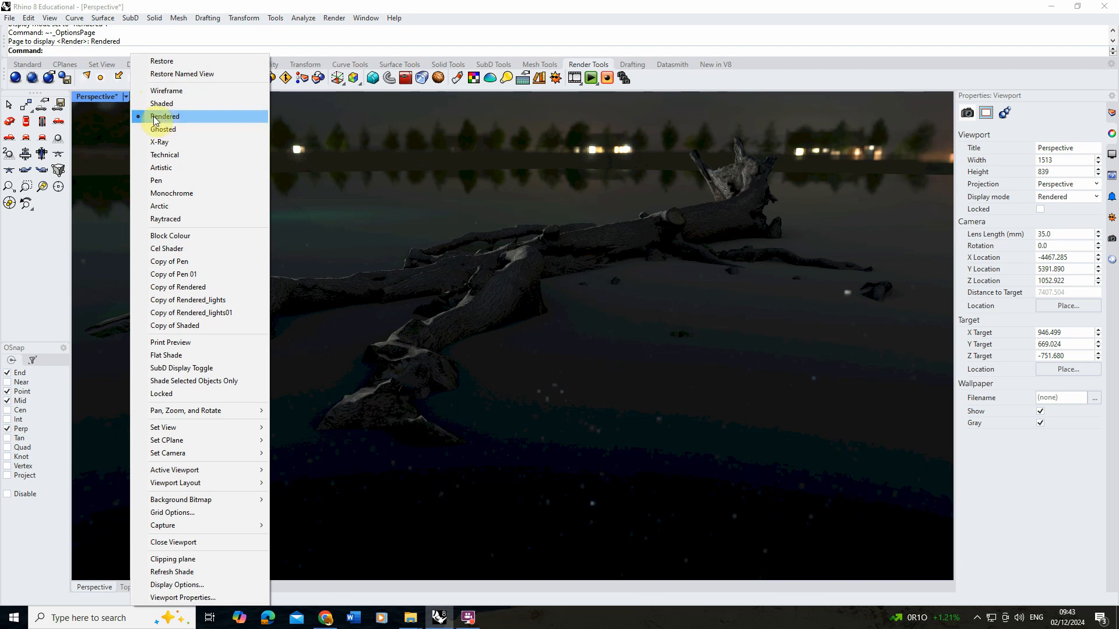
left_click(208, 313)
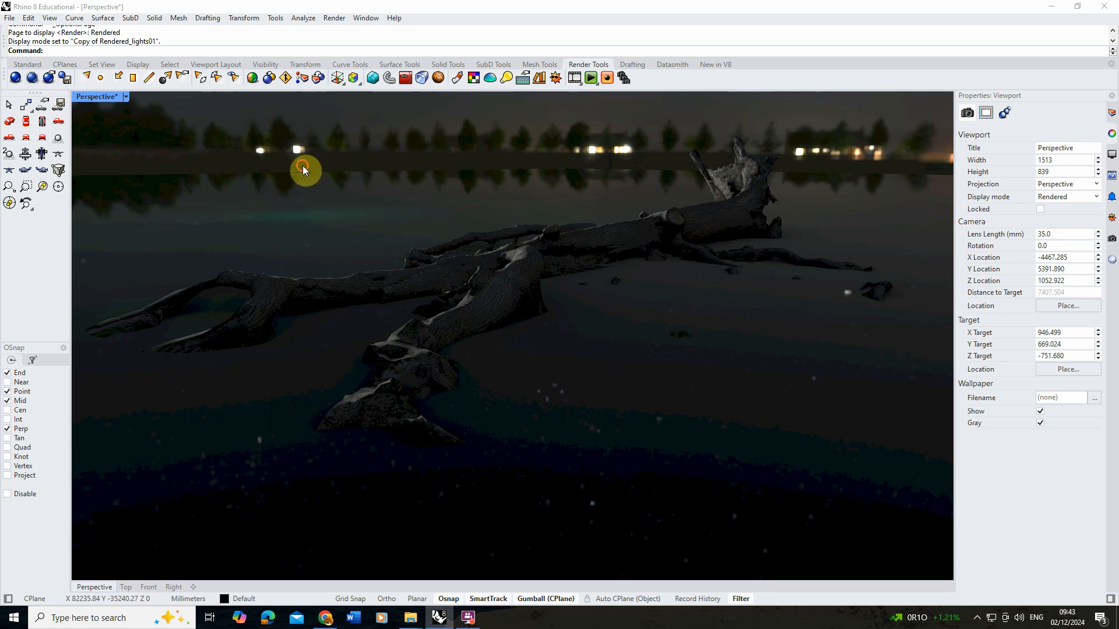
Step: Change the distant point light's color to orange and set its intensity to 0.58
left_click(303, 169)
mouse_move(299, 150)
left_mouse_down()
mouse_move(298, 132)
mouse_move(300, 152)
left_mouse_up()
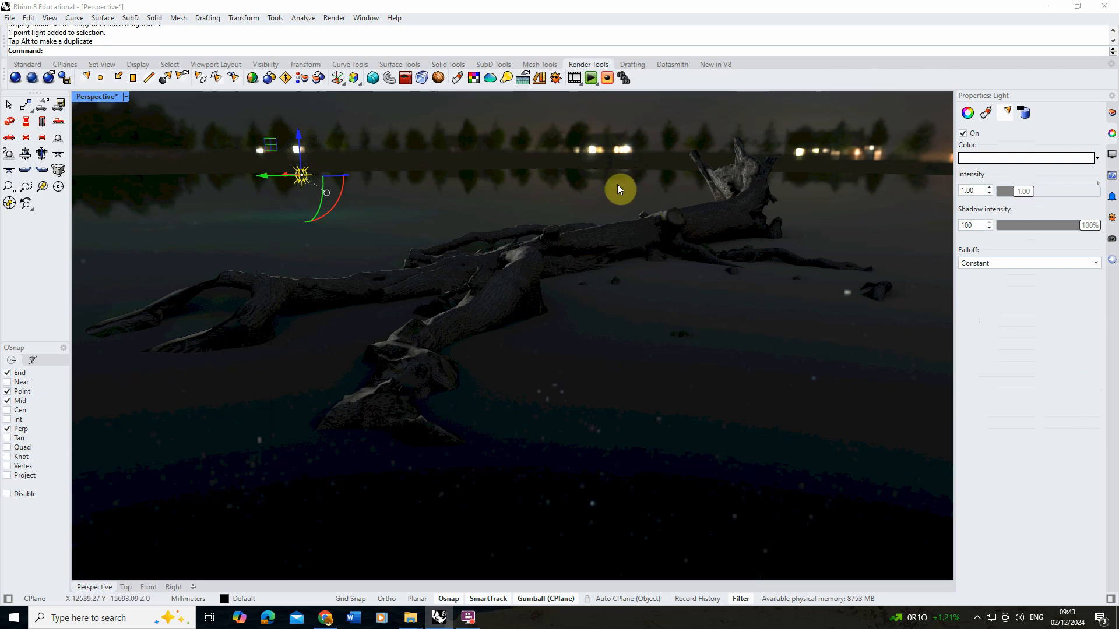
left_click(1009, 159)
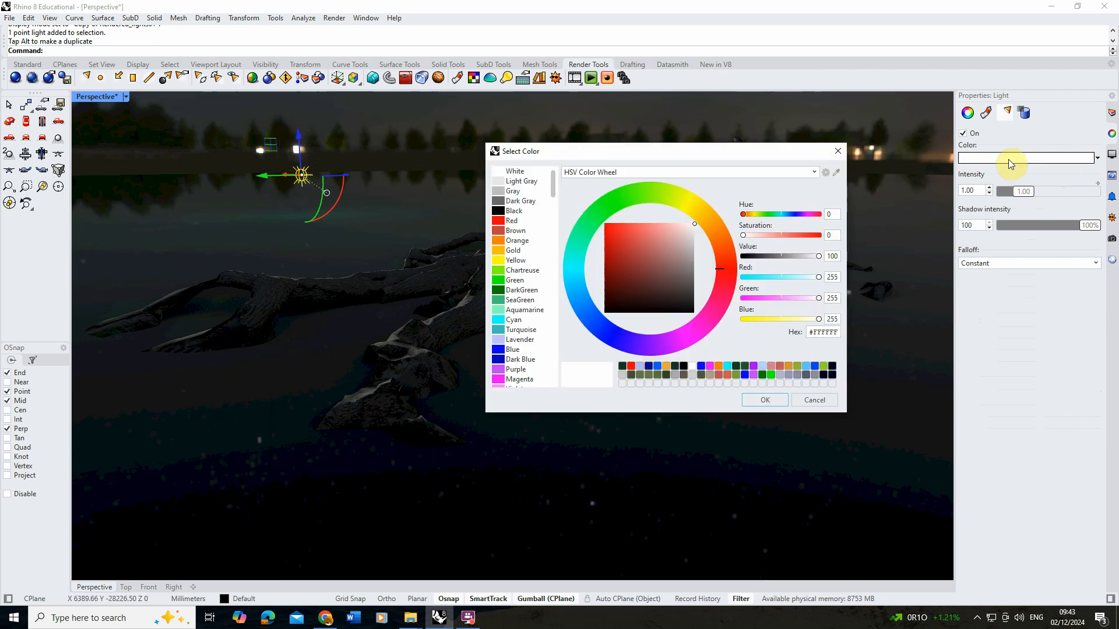
left_click(708, 222)
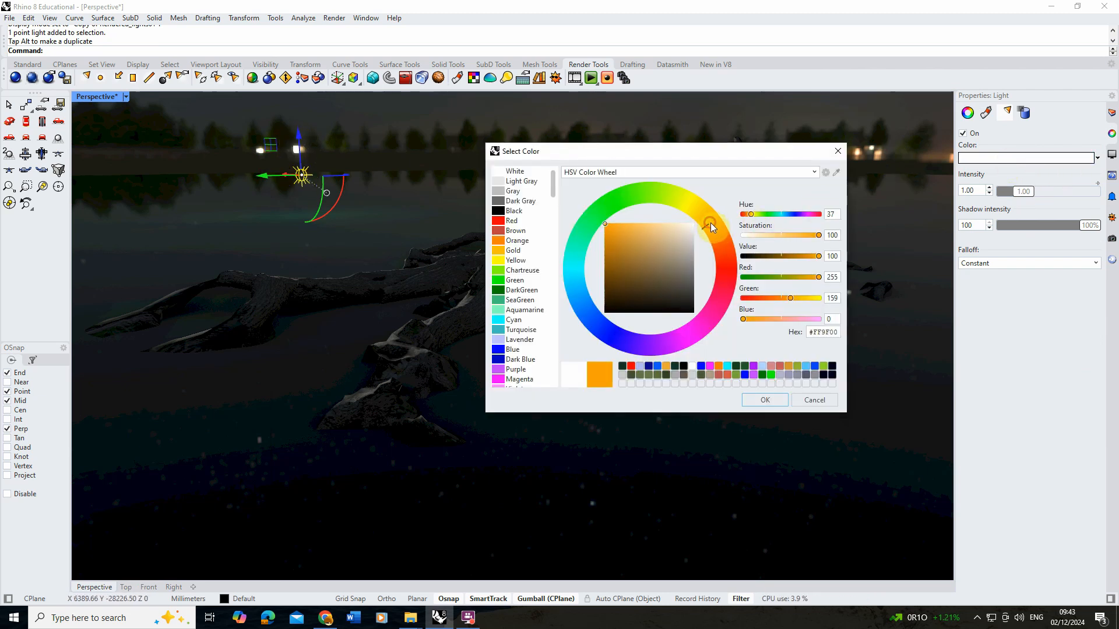
left_click(615, 229)
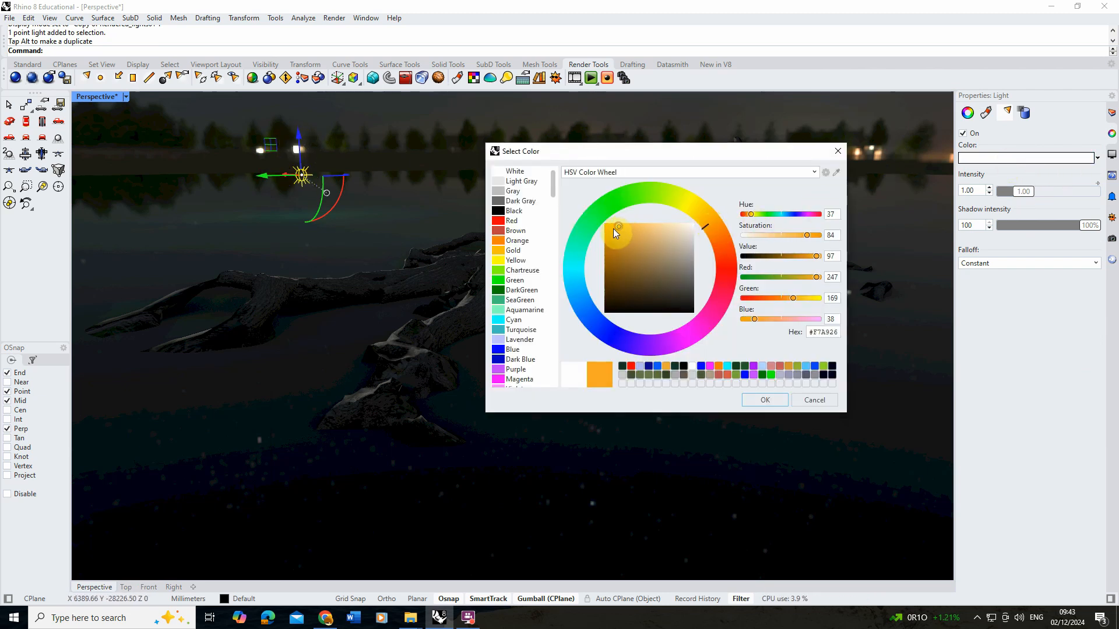
left_click(764, 399)
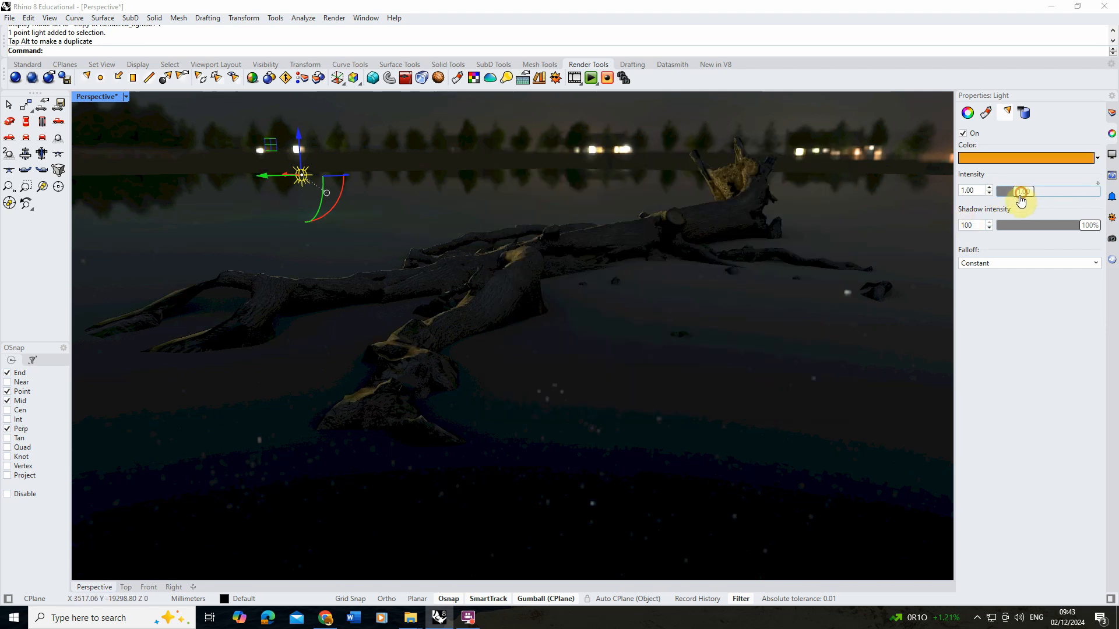
left_click_drag(1021, 201, 1016, 202)
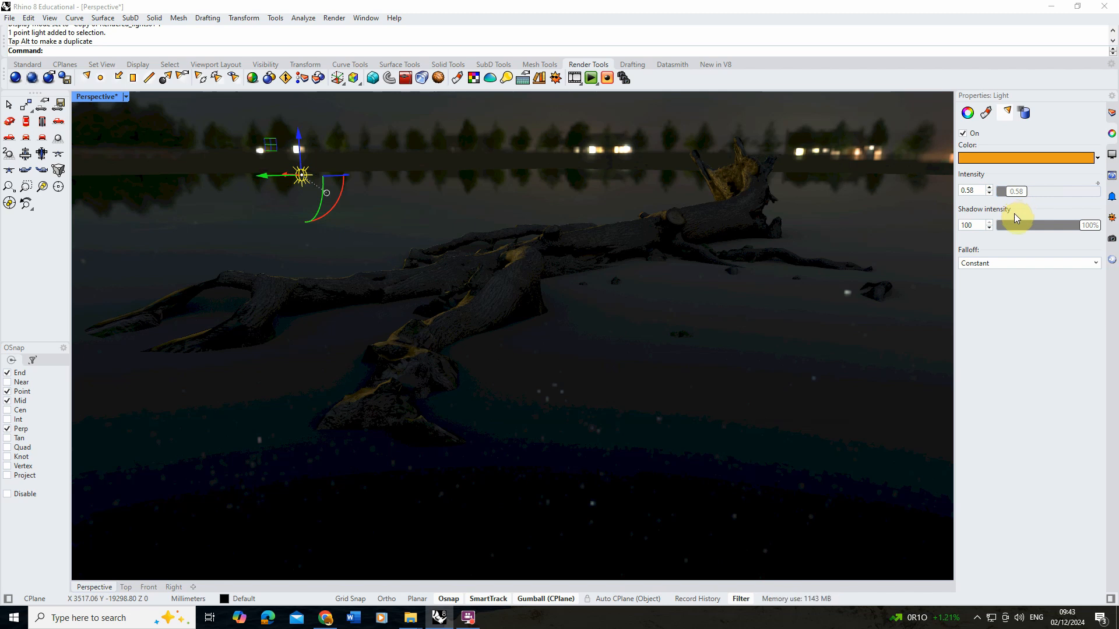
Step: Place a second point light on the water surface in front of the fallen tree
left_click(102, 79)
key("Escape")
left_click(598, 372)
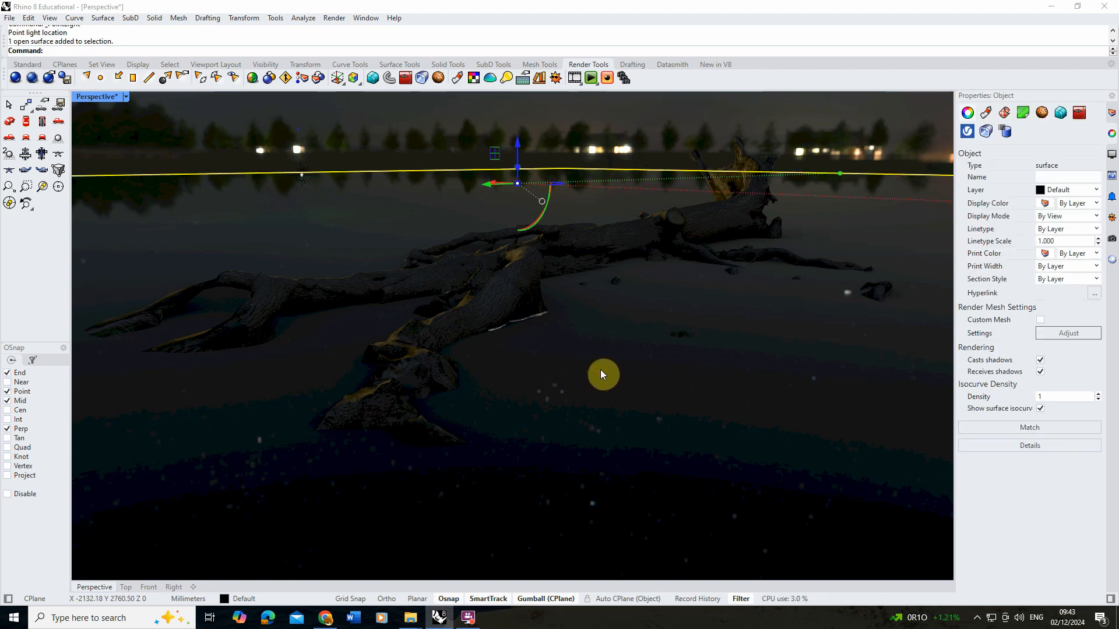
Step: Raise the new point light vertically above the water using the Shaded display mode, and return the viewport to Copy of Rendered_lights01
left_click(127, 97)
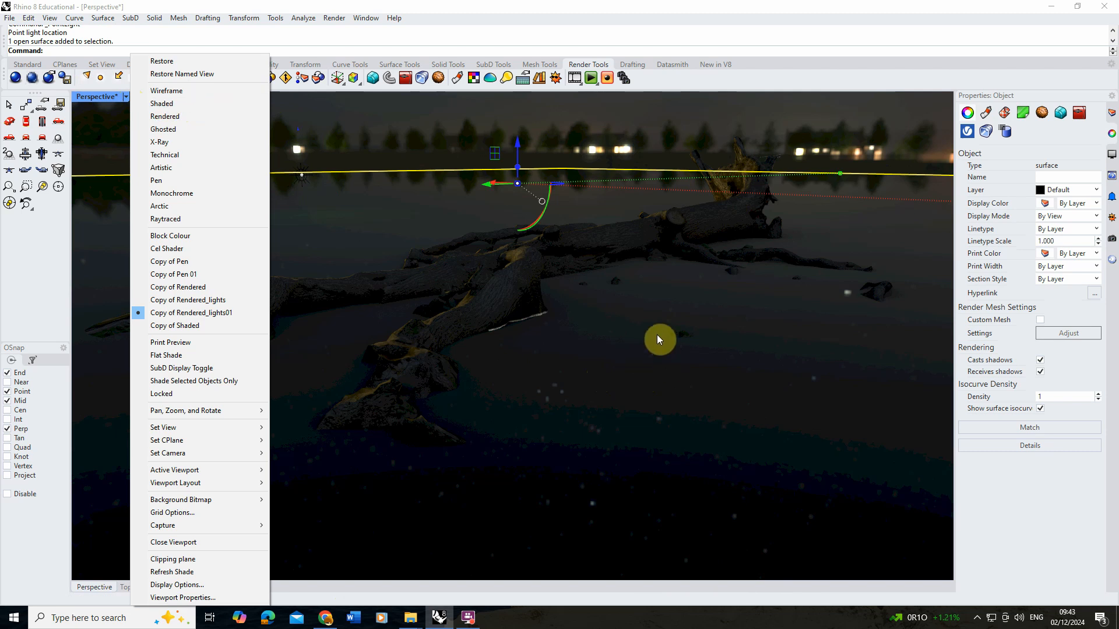
left_click(169, 106)
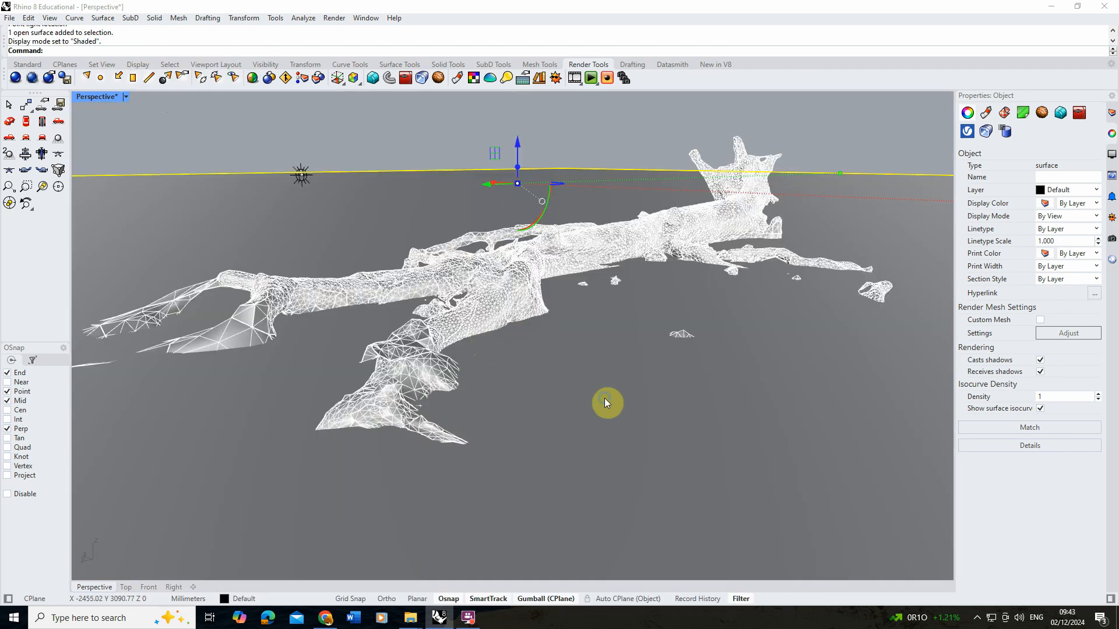
right_click_drag(604, 397, 603, 381)
left_click(593, 256)
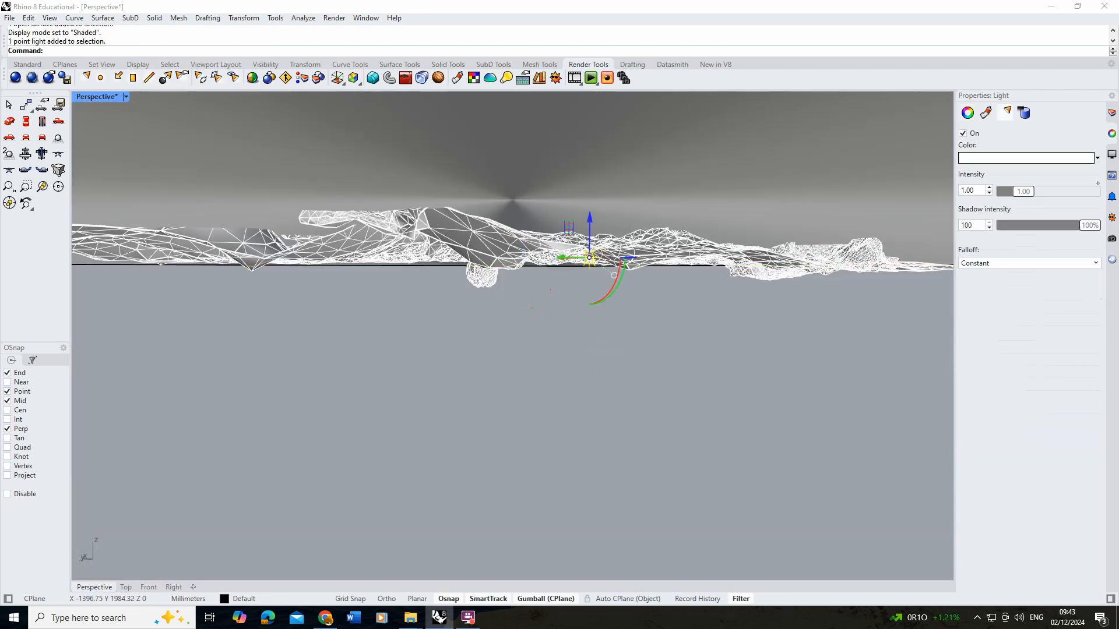
left_click_drag(592, 256, 592, 211)
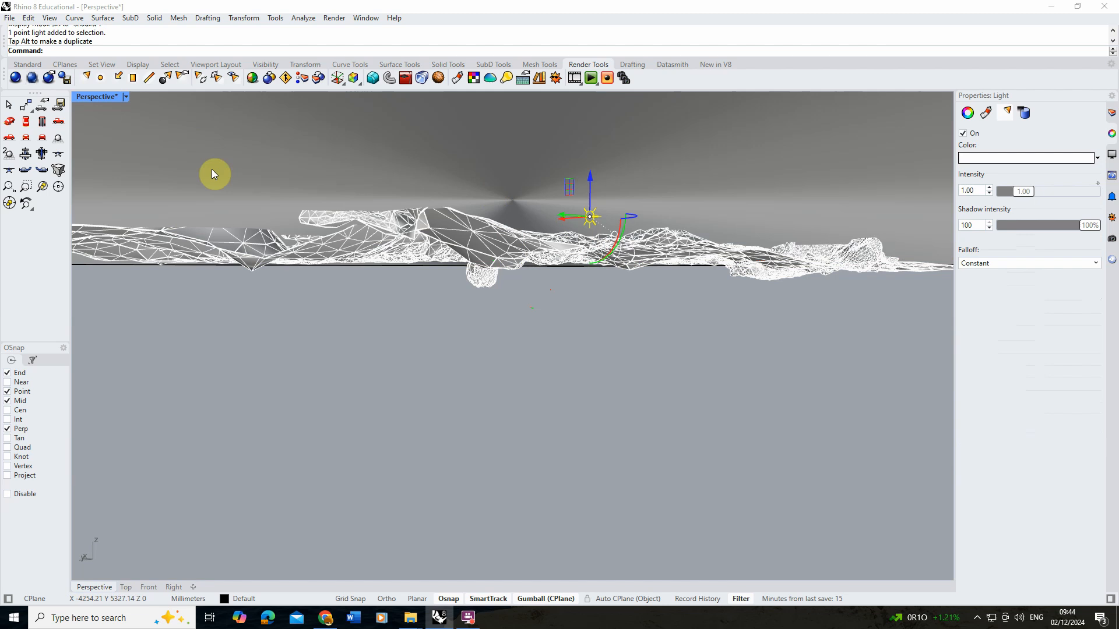
left_click(126, 98)
left_click(200, 313)
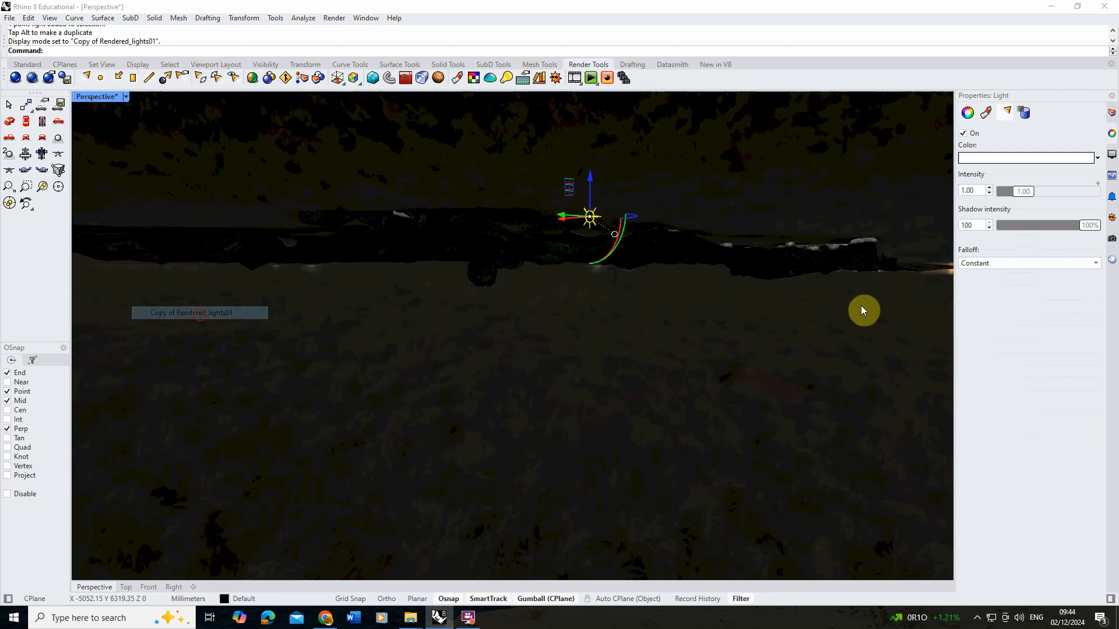
Step: Move the second point light farther from the trunk across the water and change its color to blue
right_click_drag(592, 237, 594, 252)
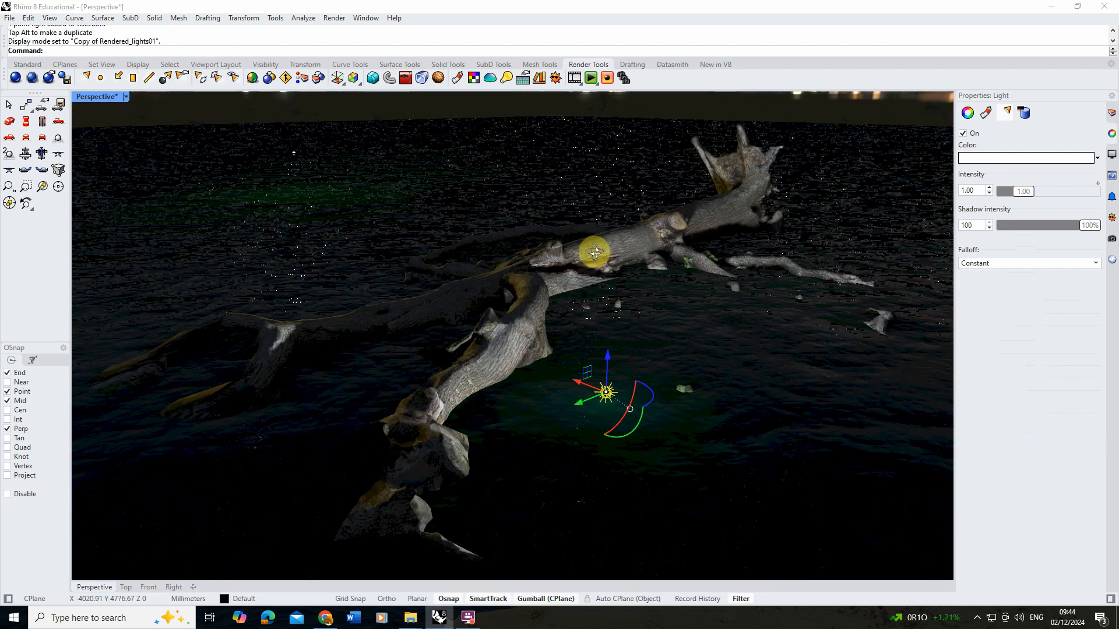
left_click_drag(587, 383, 691, 424)
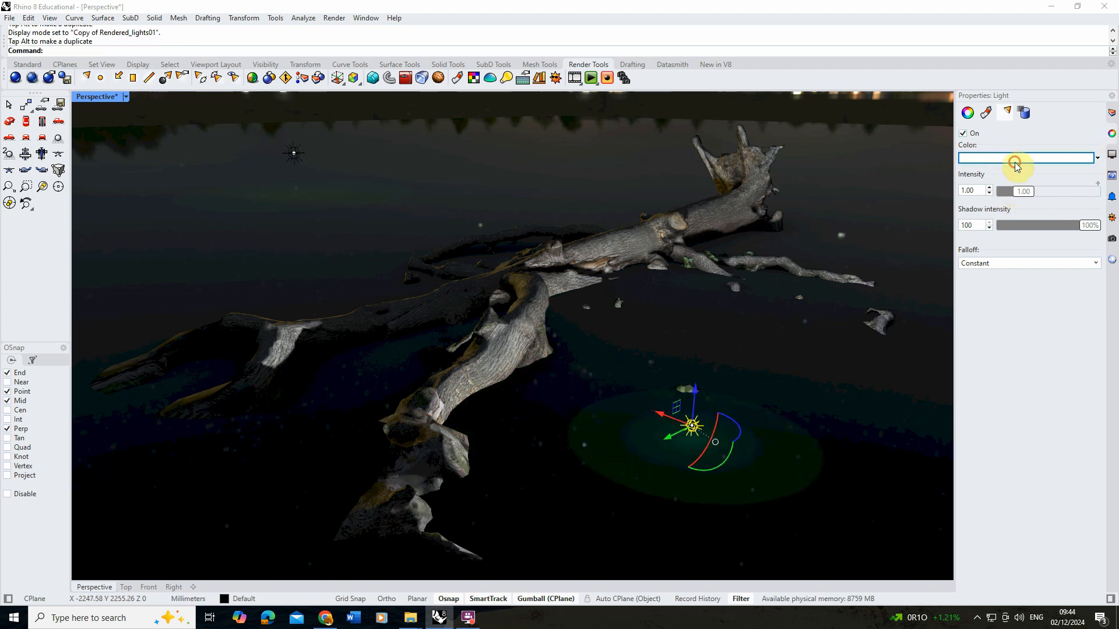
left_click(1014, 158)
left_click(595, 304)
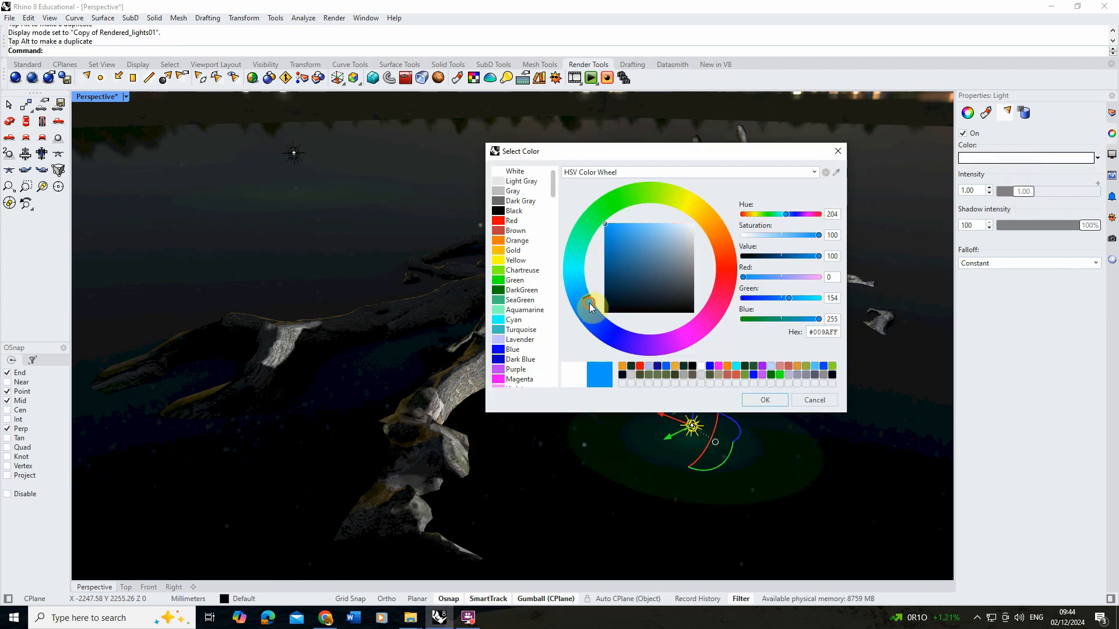
left_click_drag(621, 235, 609, 220)
left_click(778, 401)
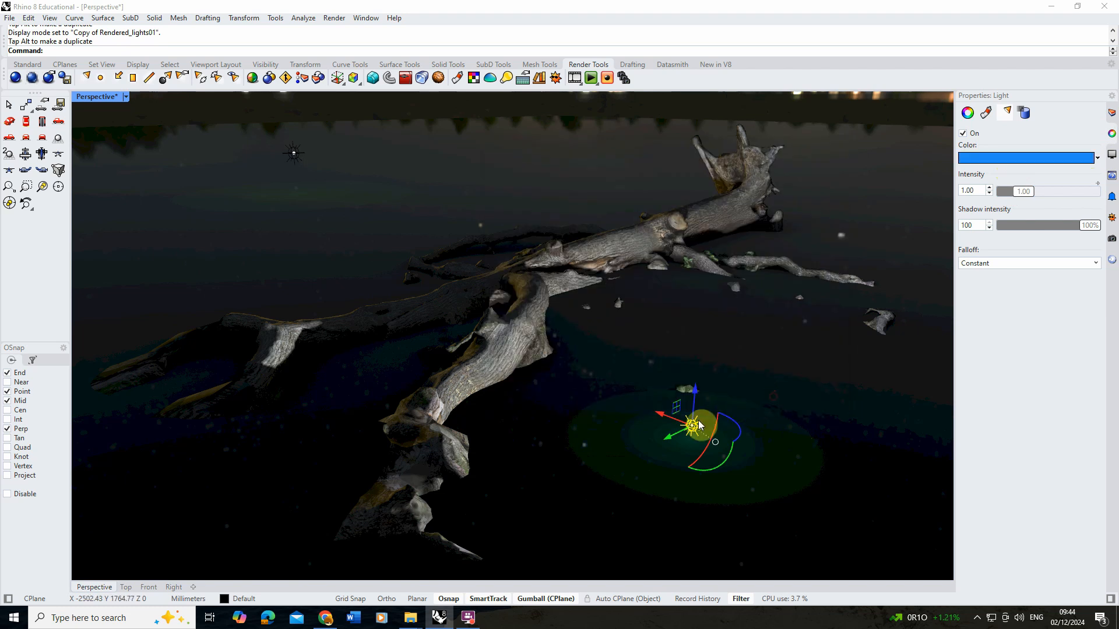
Step: Set the blue point light's intensity to 0.7
double_click(967, 191)
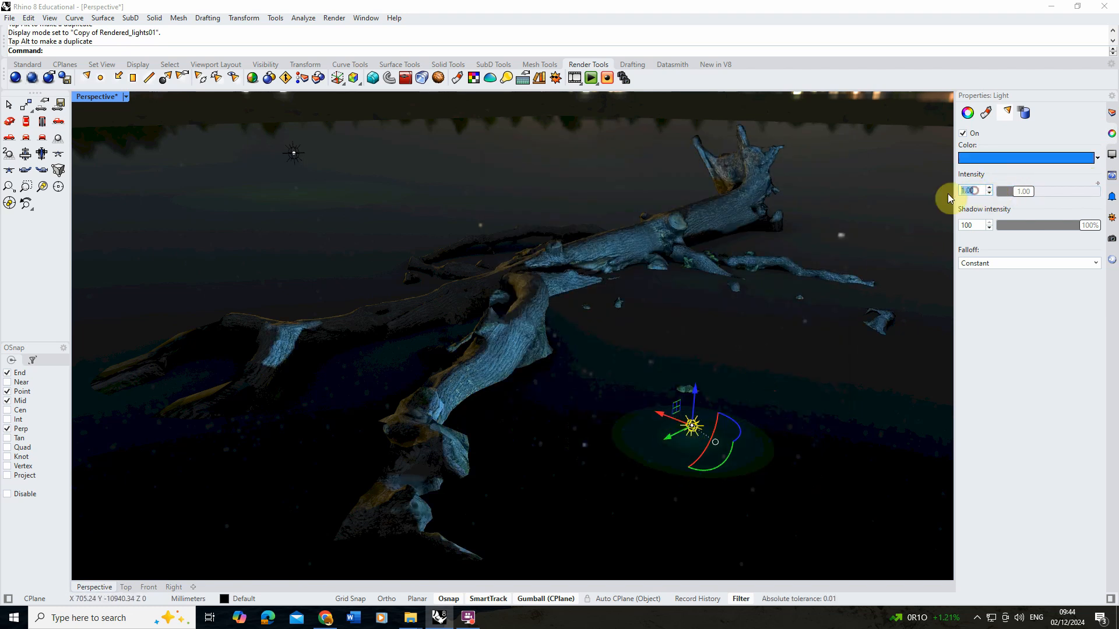
type("07")
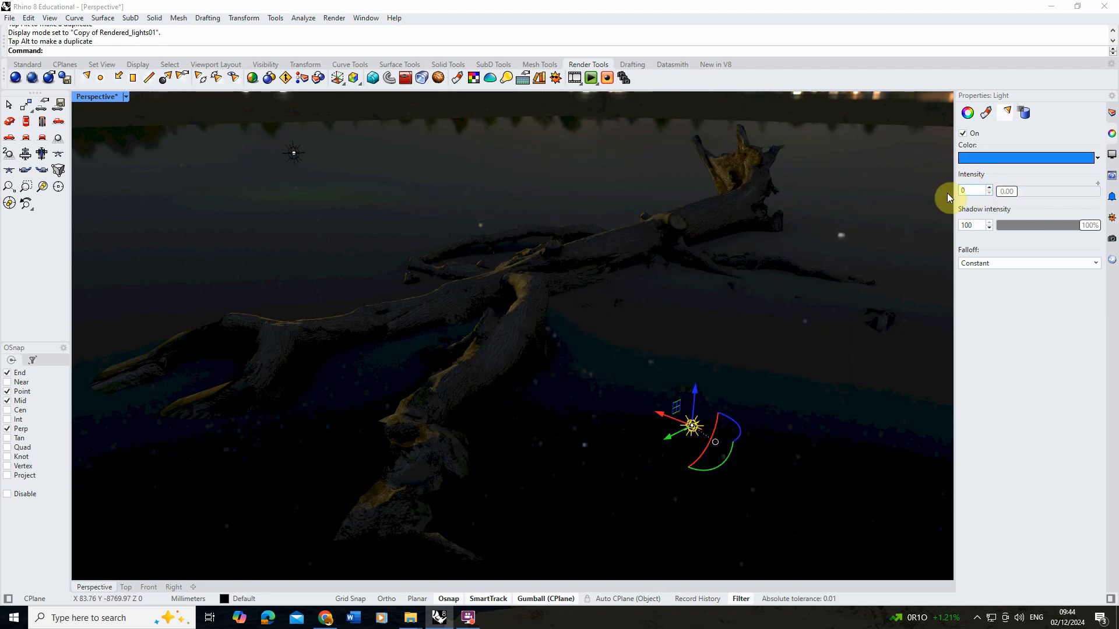
left_click(961, 190)
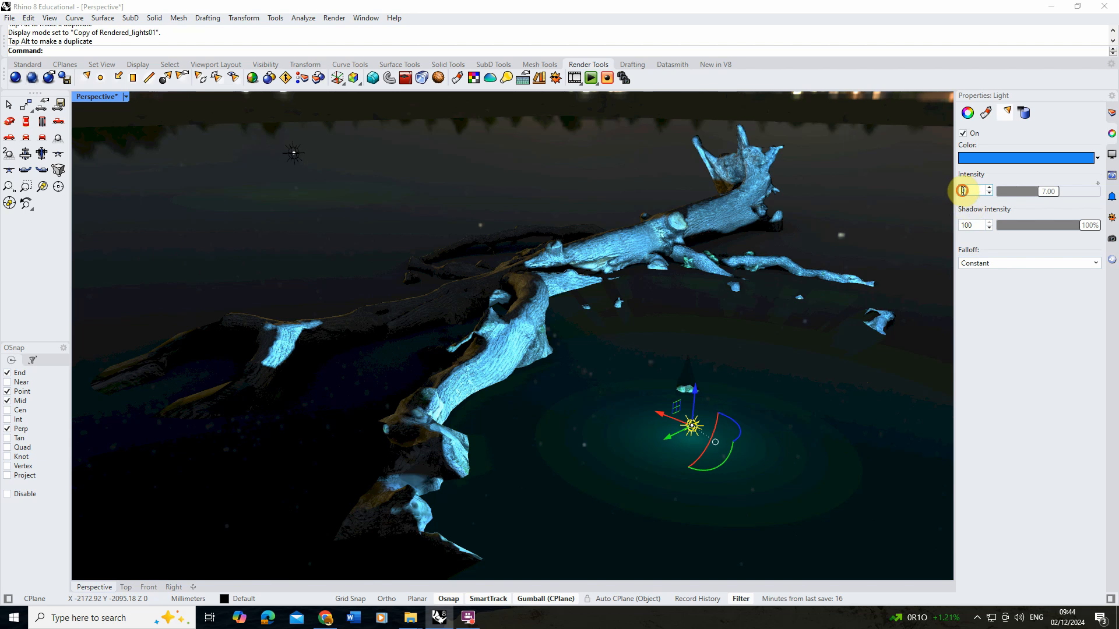
left_click(966, 192)
double_click(965, 192)
type("07")
type(".")
Step: Move the blue point light closer to the tree's foreground end and raise it slightly above the water
left_click_drag(667, 435, 527, 495)
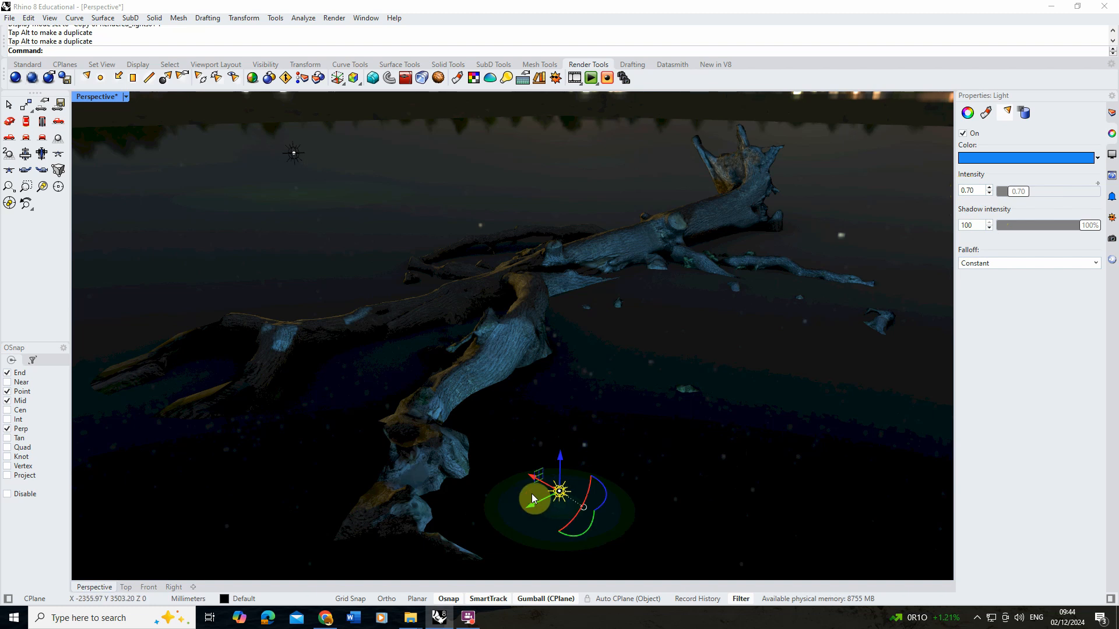
scroll(549, 418, "down", 2)
right_click_drag(603, 410, 602, 401)
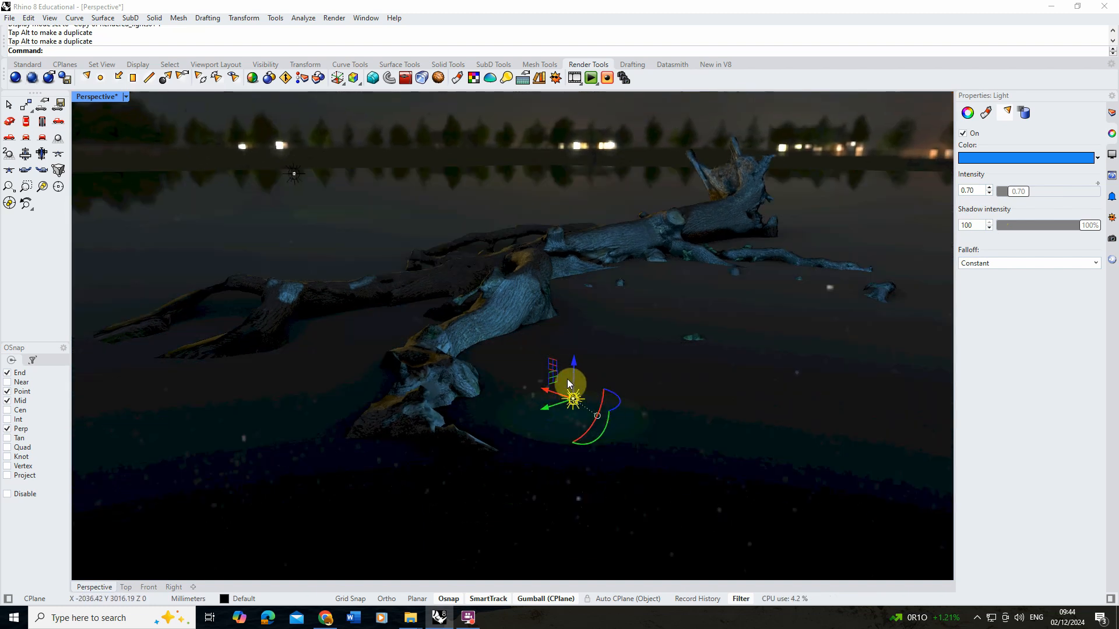
left_click_drag(573, 374, 572, 361)
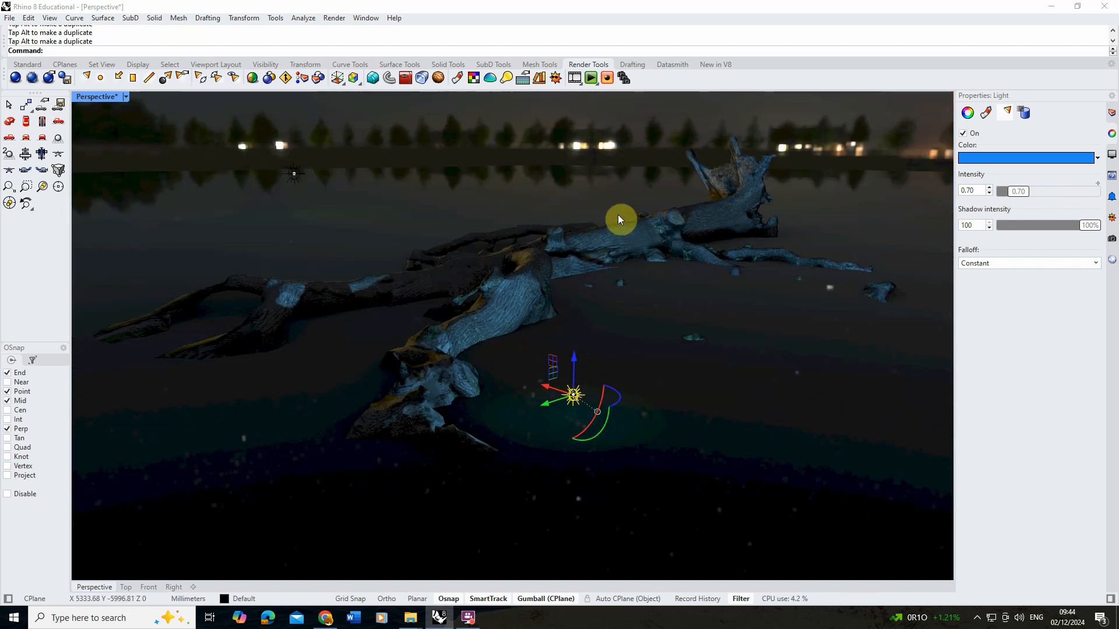
Step: Render the Perspective view, inspect the blue lighting on the tree at 1:1 zoom, and close the render window
left_click(332, 18)
left_click(343, 33)
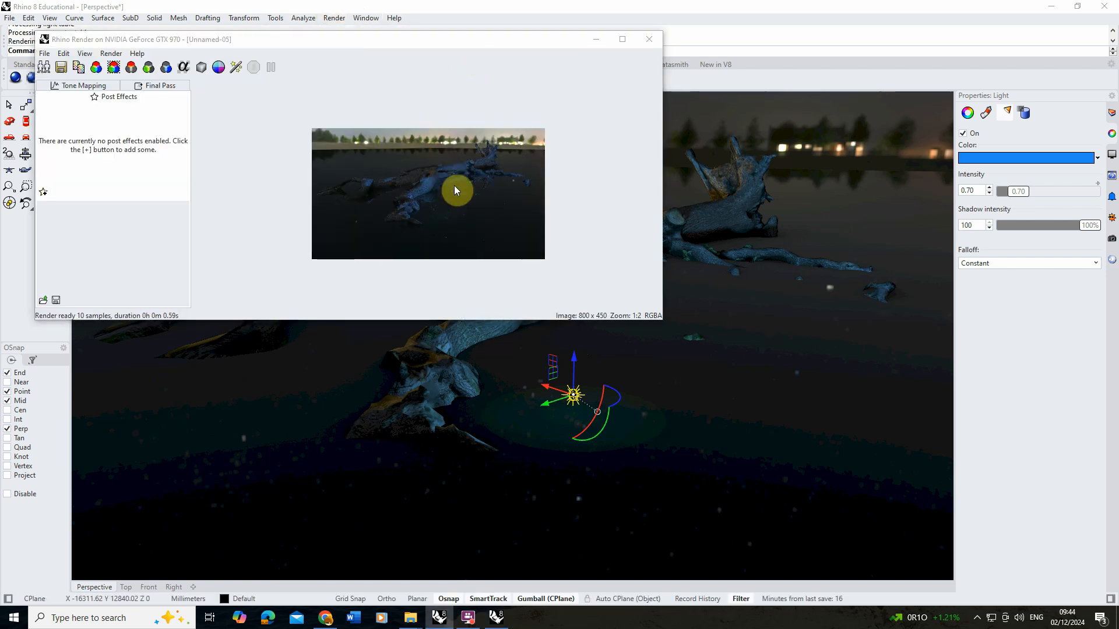
scroll(483, 204, "up", 2)
scroll(458, 205, "down", 1)
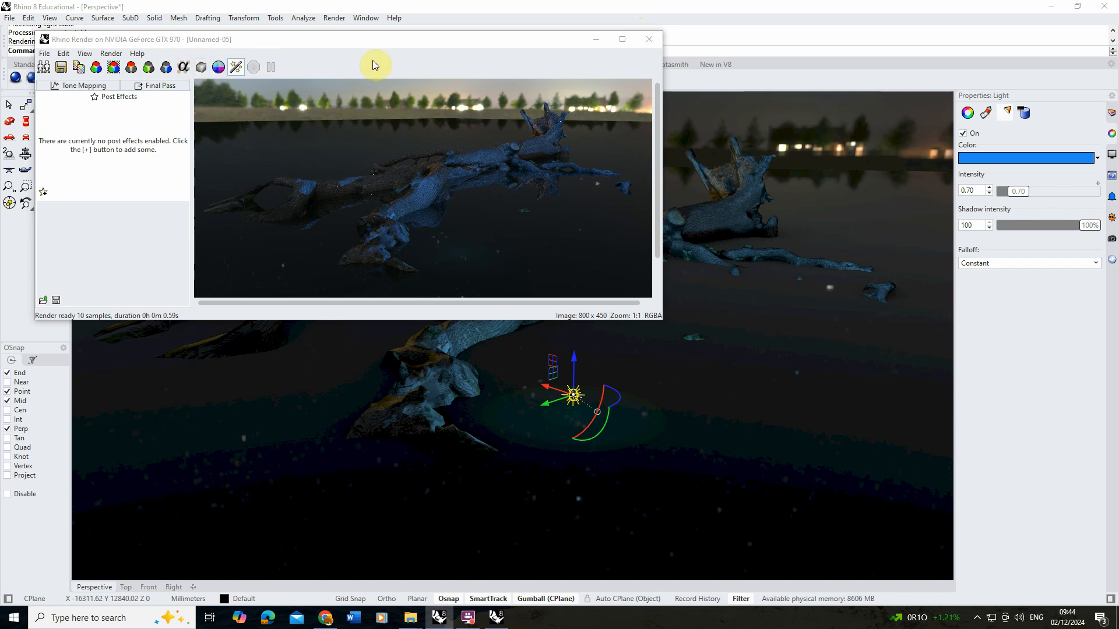
left_click(648, 39)
Step: Raise the orange point light higher behind the tree and set its intensity to 0.8
left_click_drag(292, 174, 291, 124)
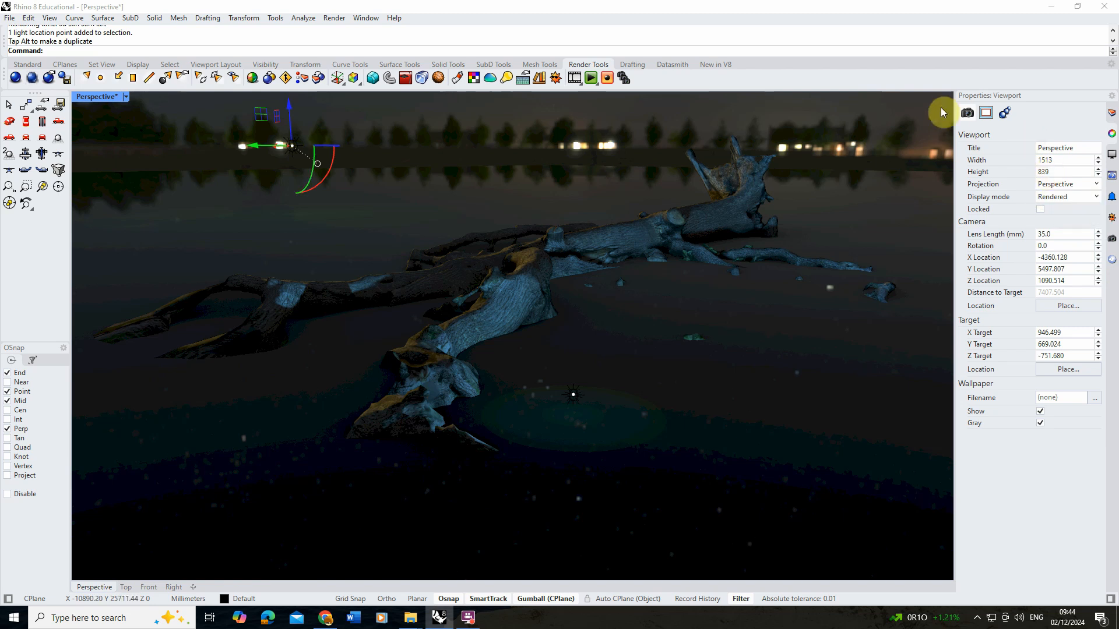
left_click(292, 147)
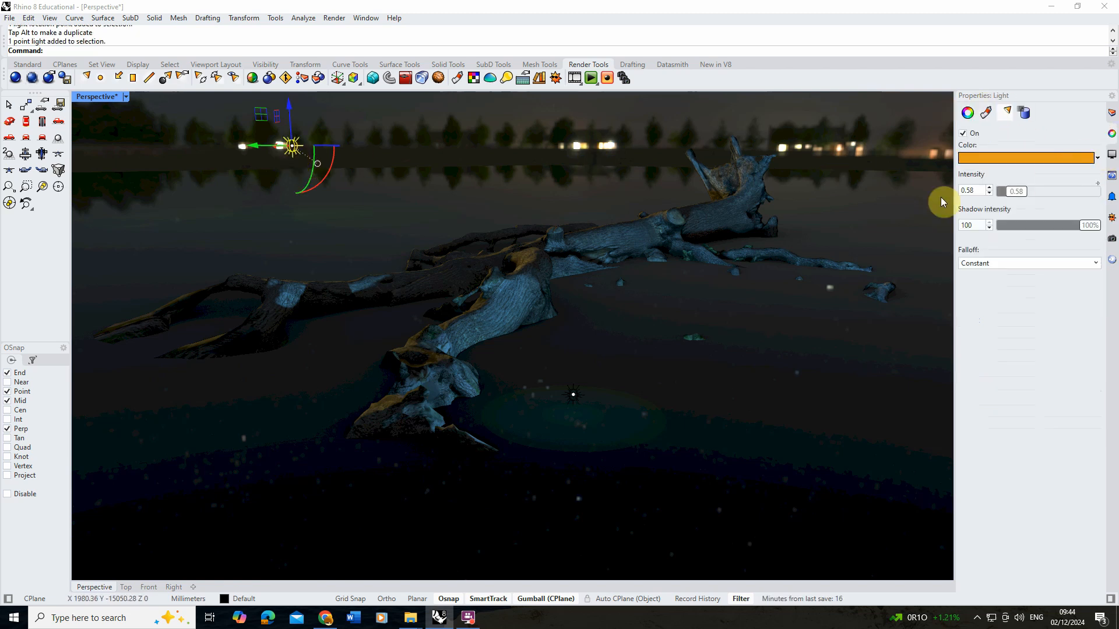
left_click(974, 191)
type("0.8")
key("Return")
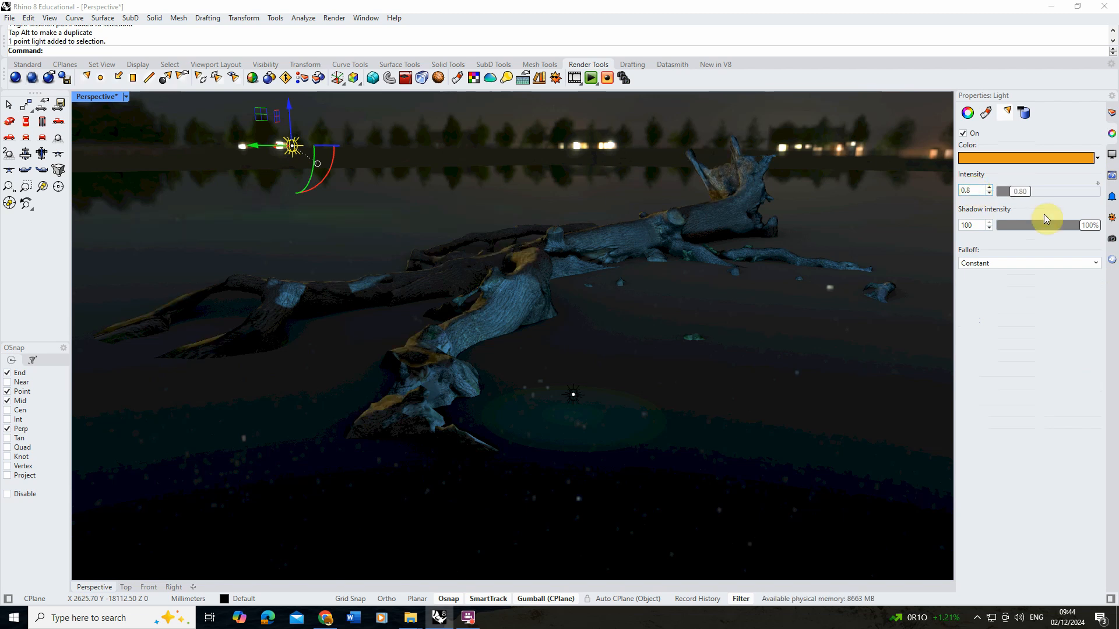
Step: Run a render preview of the Perspective view with the adjusted orange light and enlarge the image to 1:1
left_click(333, 18)
left_click(354, 42)
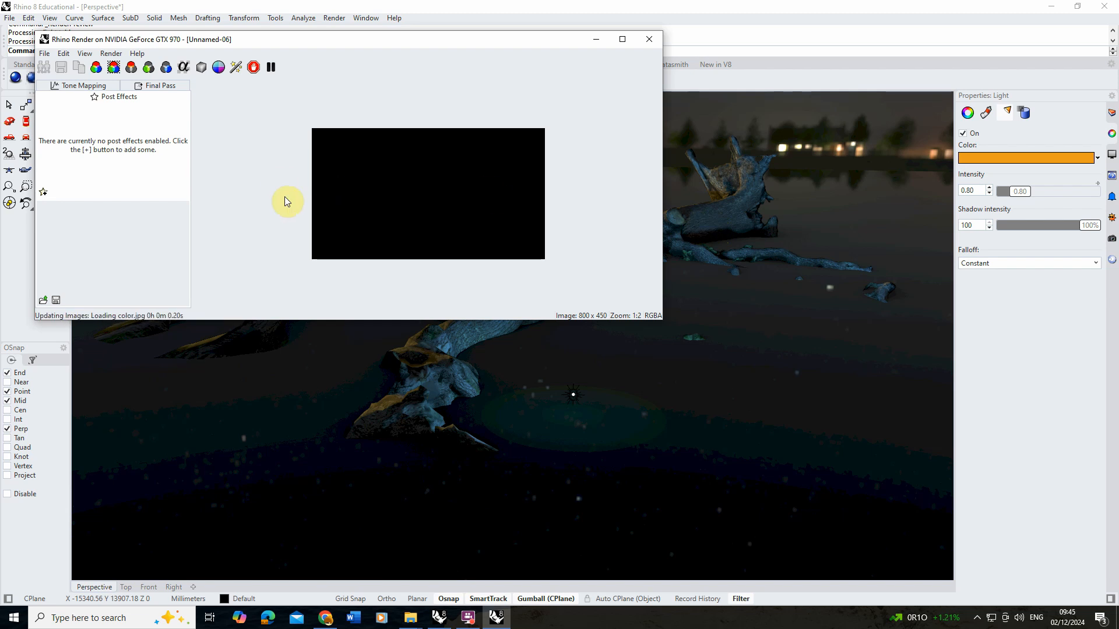
scroll(443, 197, "up", 1)
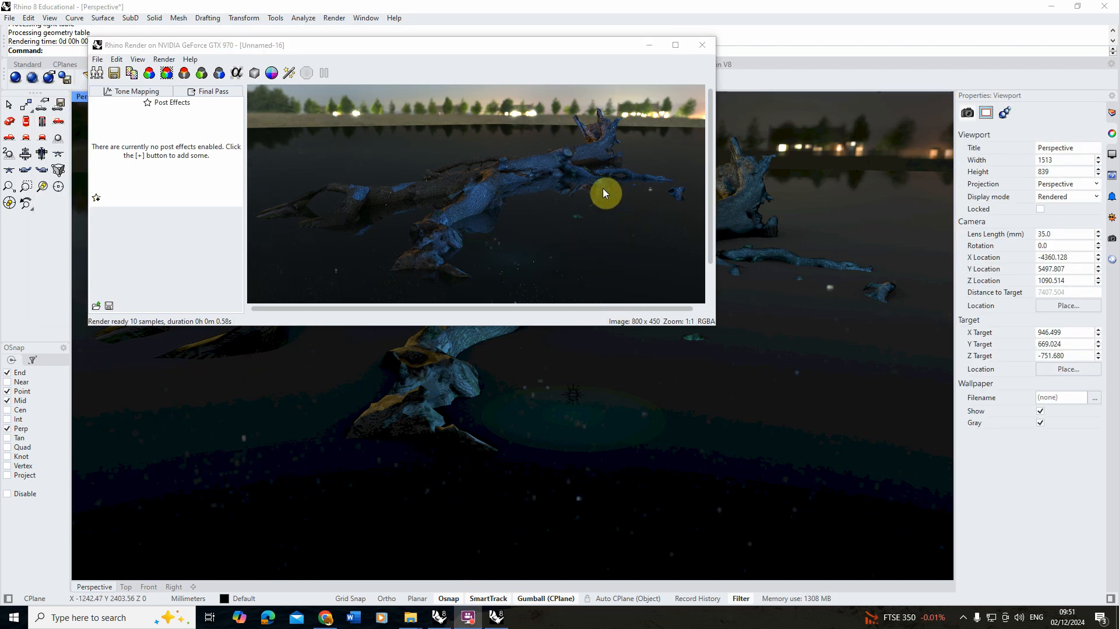
Step: Inspect the render at 2:1 zoom along the tree's branches and water reflections, and close the render window
scroll(602, 187, "up", 1)
left_click(612, 229)
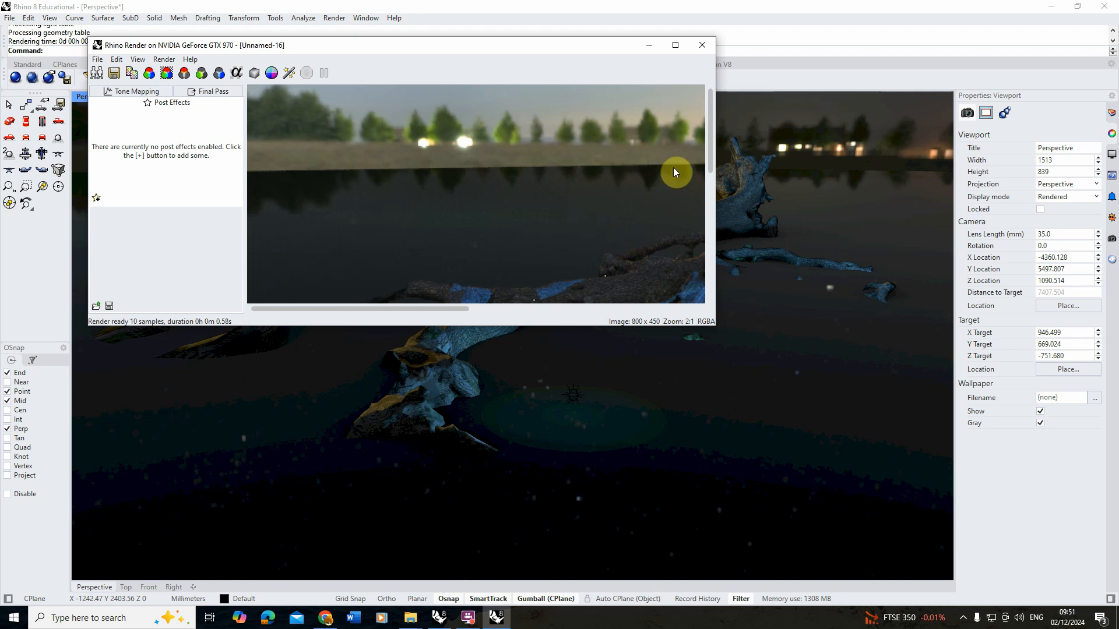
left_click_drag(712, 169, 703, 218)
left_click_drag(405, 309, 552, 314)
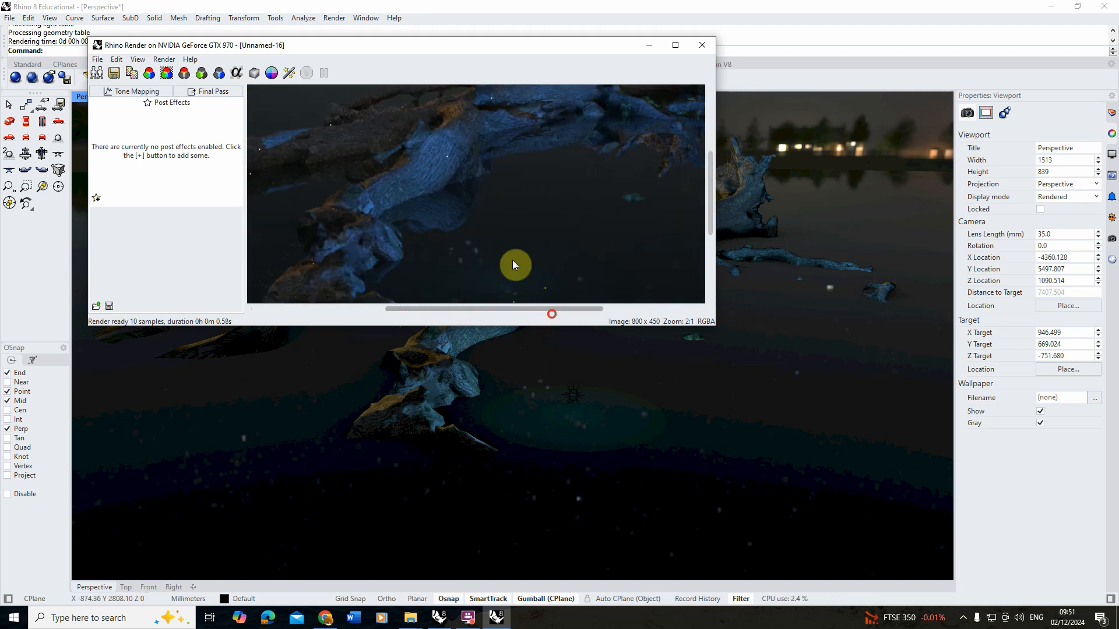
scroll(440, 208, "right", 1)
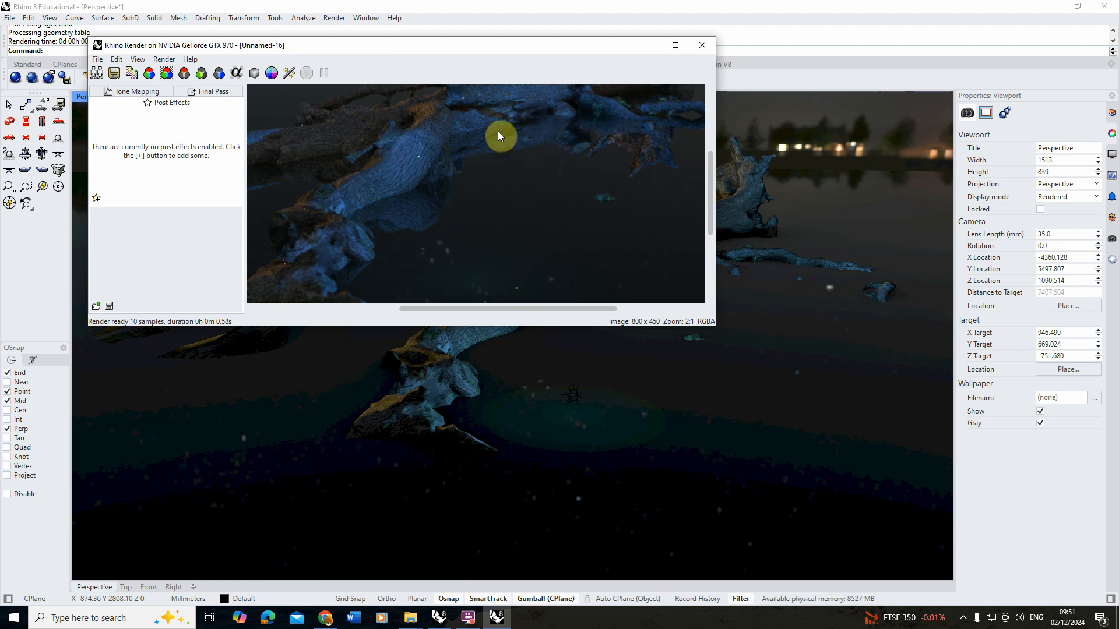
left_click(701, 46)
Step: Set the water surface's box texture mapping size to 100 in X, Y and Z
left_click(758, 315)
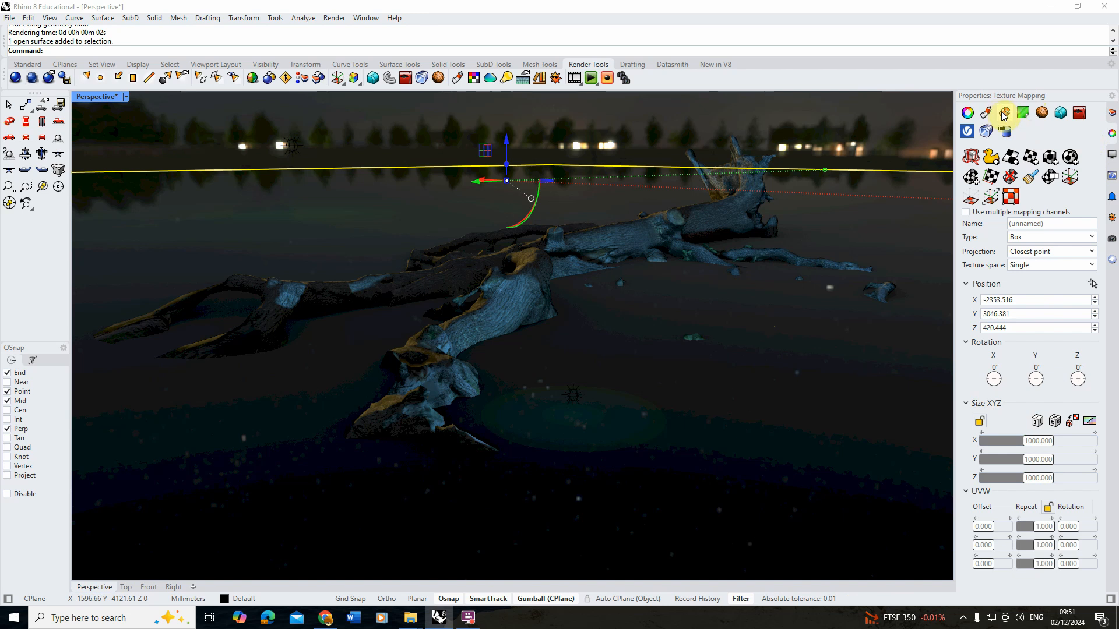
left_click(1037, 441)
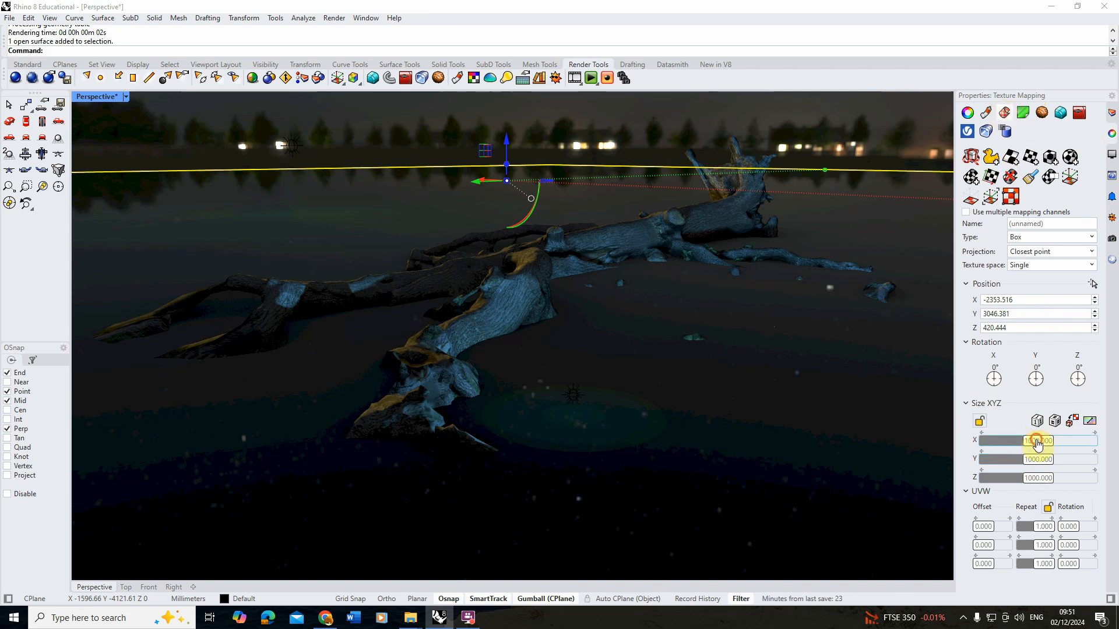
type("1")
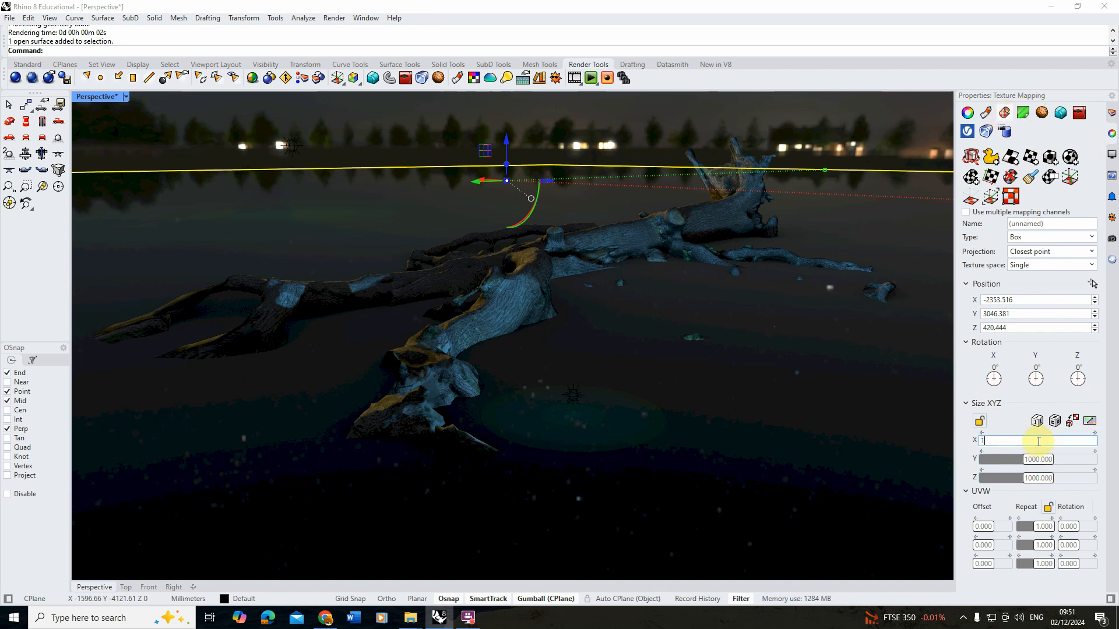
type("00")
left_click(1041, 460)
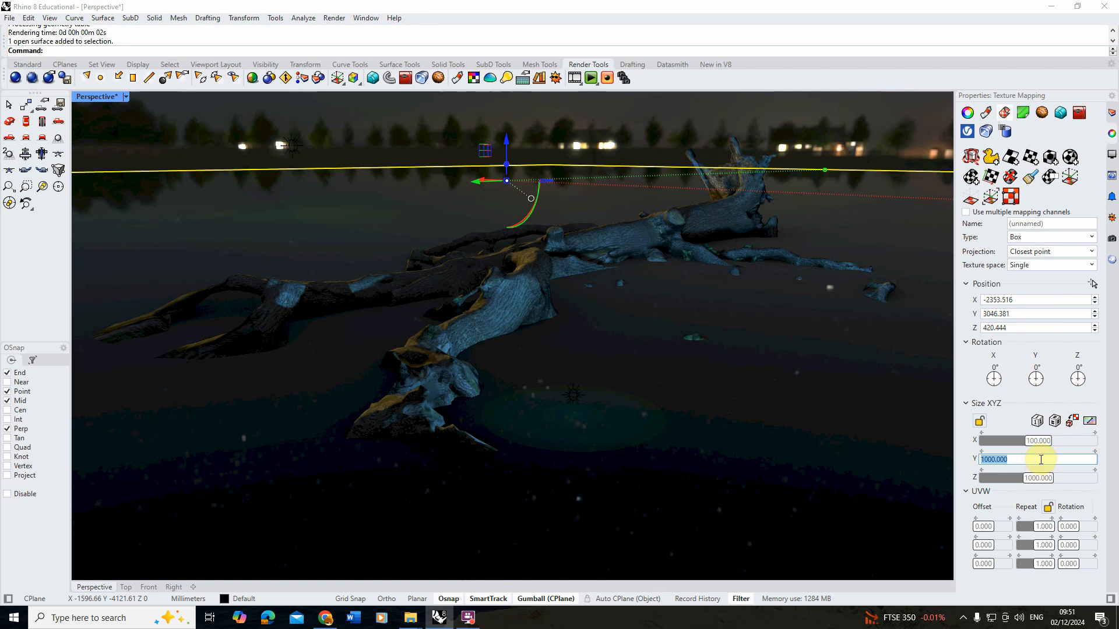
type("100")
left_click(1045, 478)
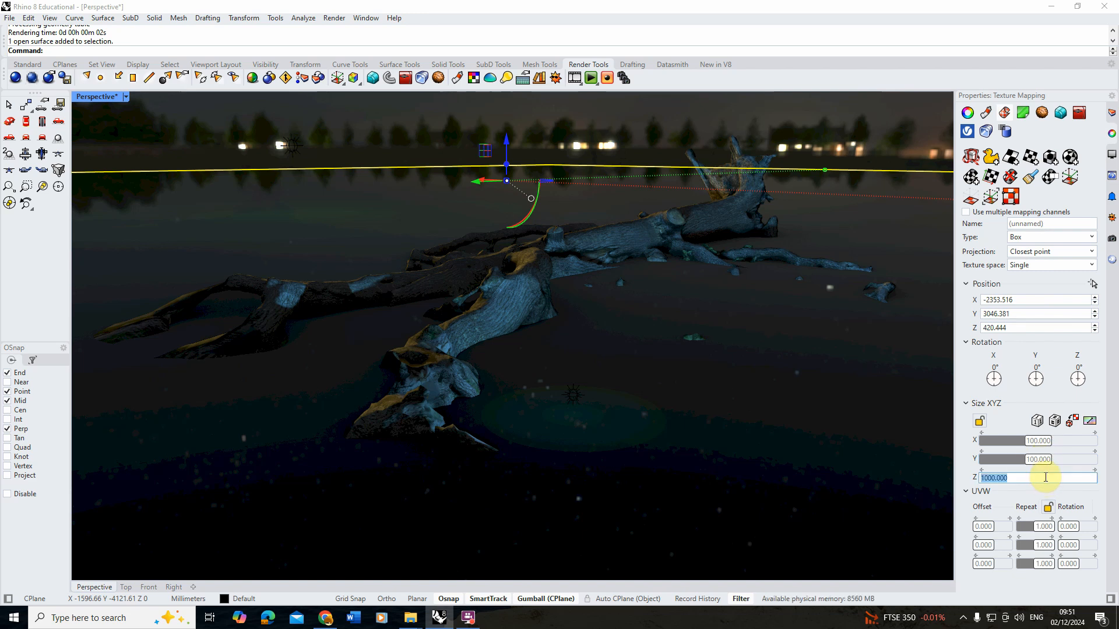
type("100")
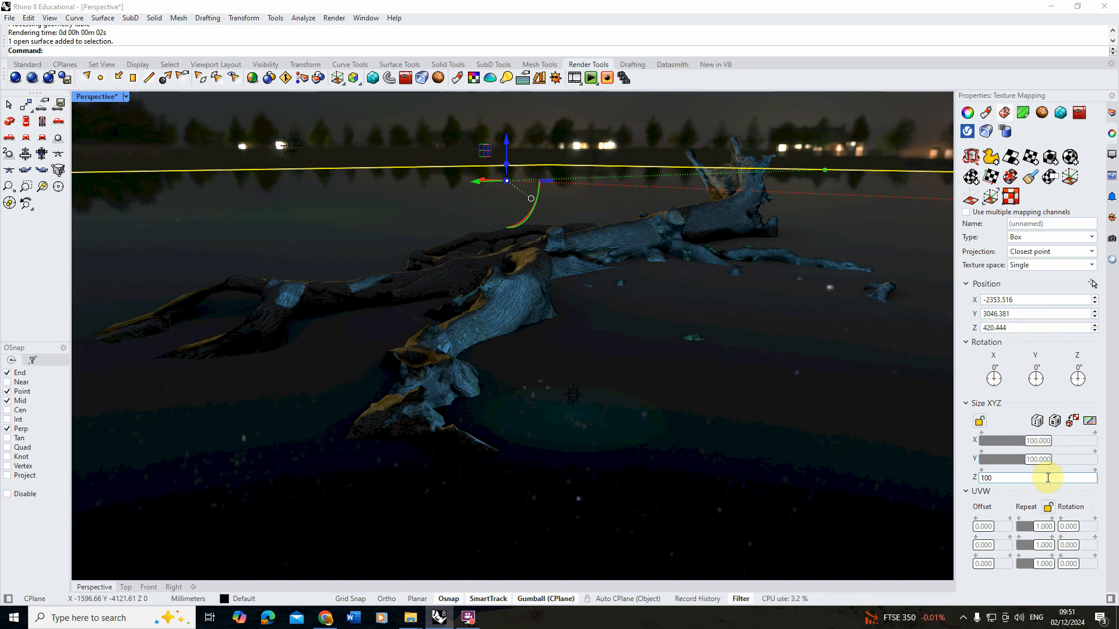
key("Return")
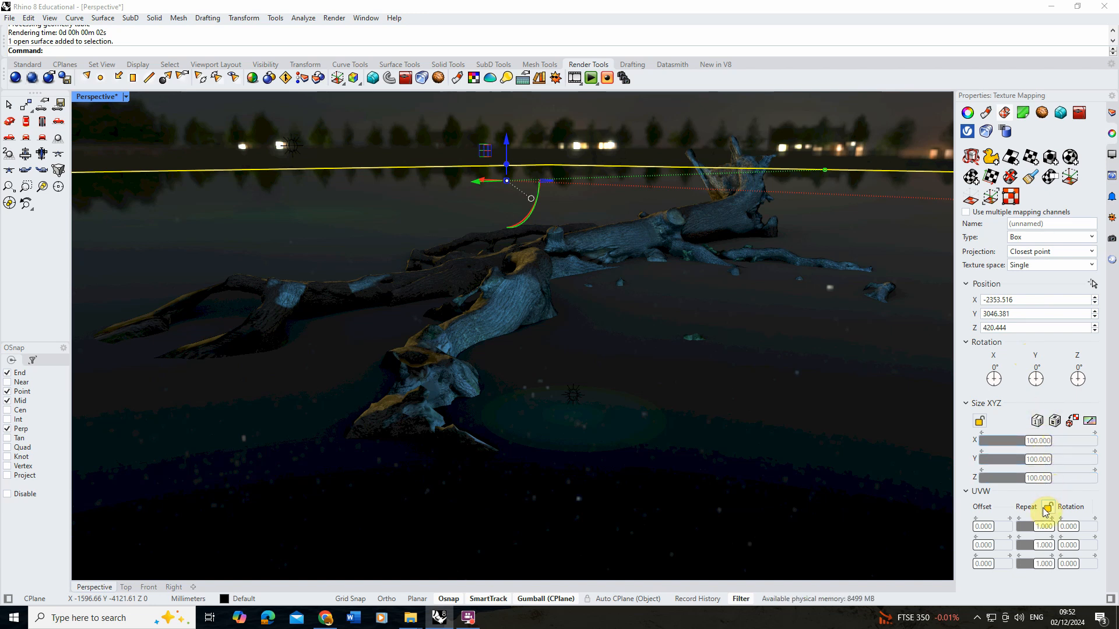
Step: Raise the turbulence bump map amount of the dark water material to 100% and close the material editor
left_click(459, 80)
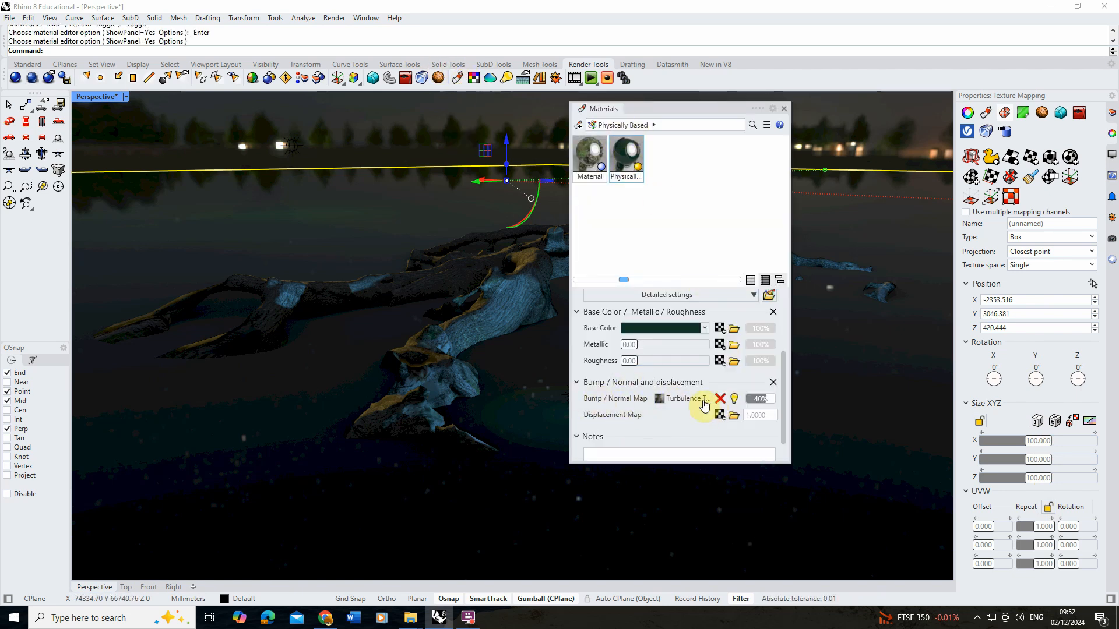
left_click(757, 399)
left_click_drag(757, 399, 752, 401)
double_click(761, 401)
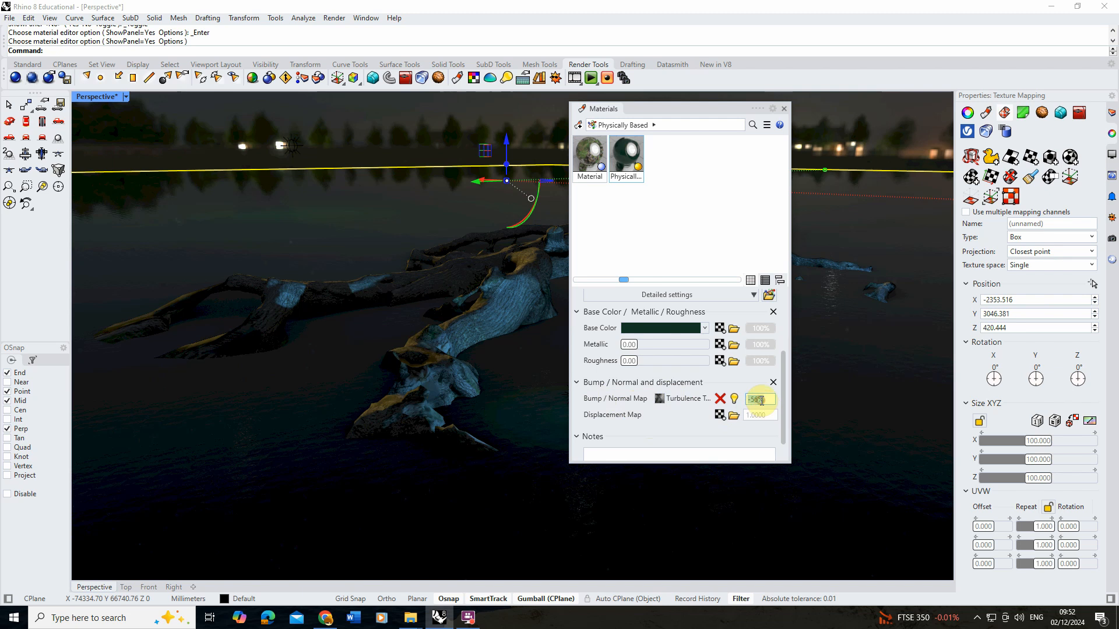
type("100")
key("Return")
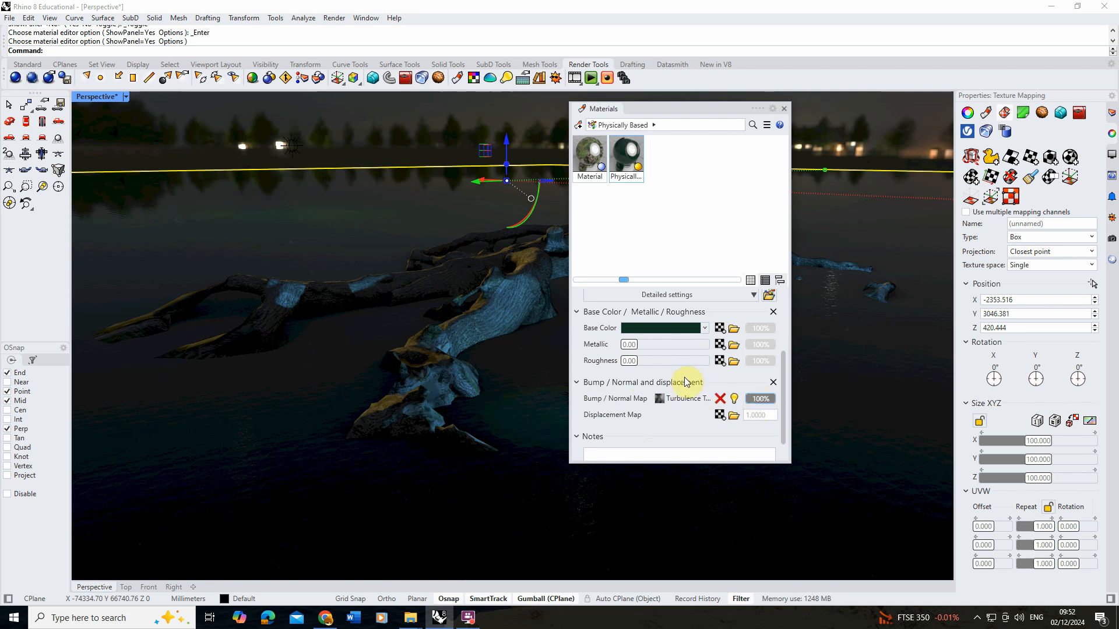
left_click(785, 109)
Step: Run a render preview of the Perspective view, inspect the water ripples and reflections at 2:1 and 1:1 zoom, and close it
left_click(334, 18)
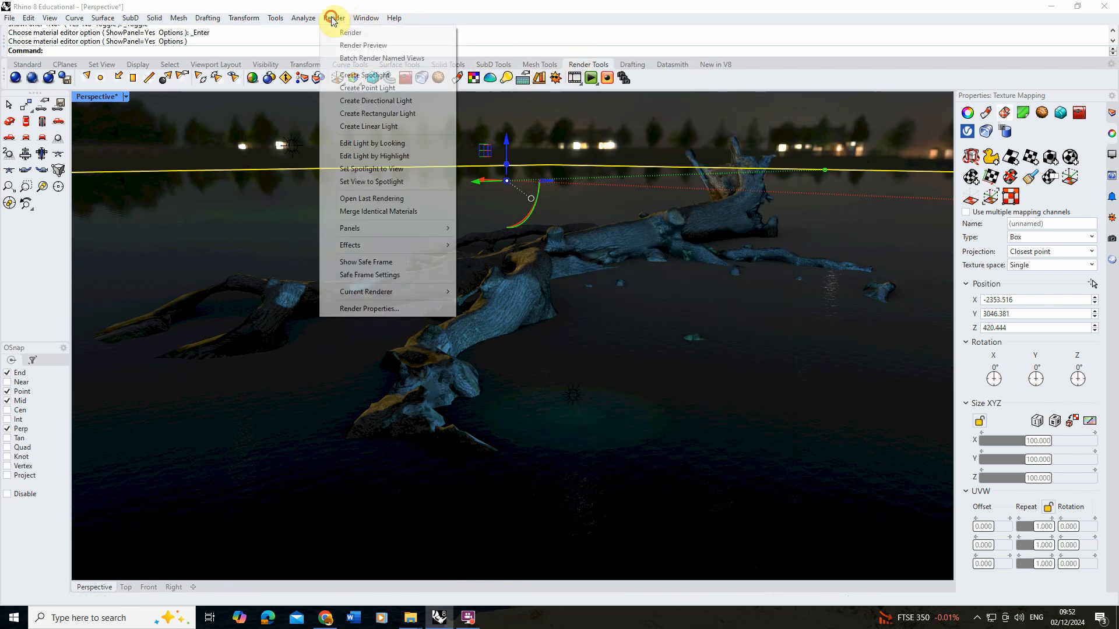
left_click(344, 43)
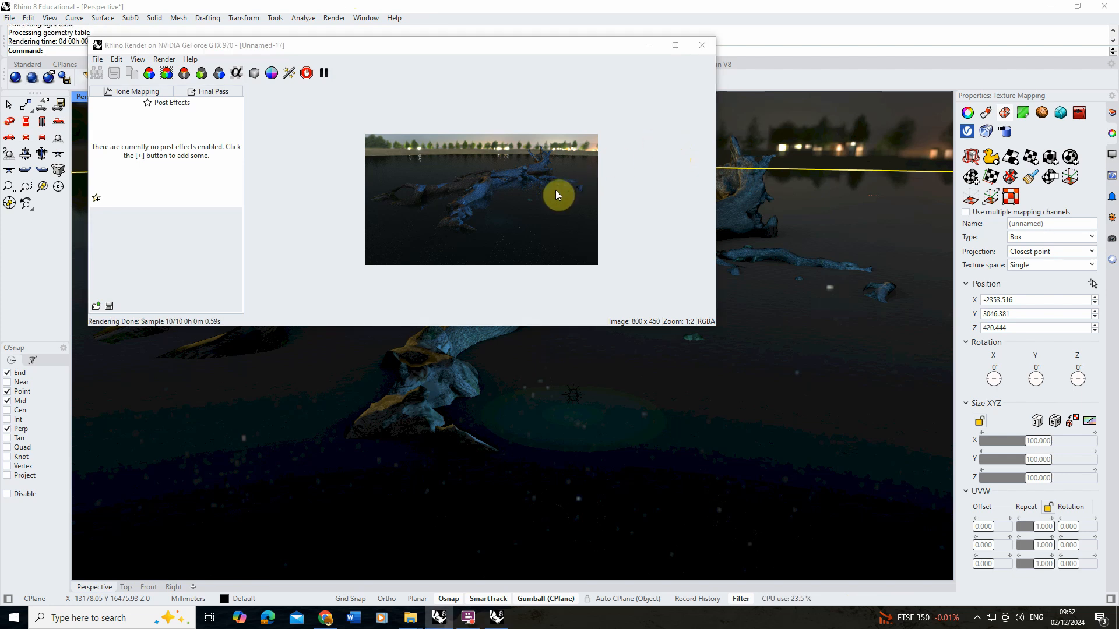
scroll(555, 190, "up", 2)
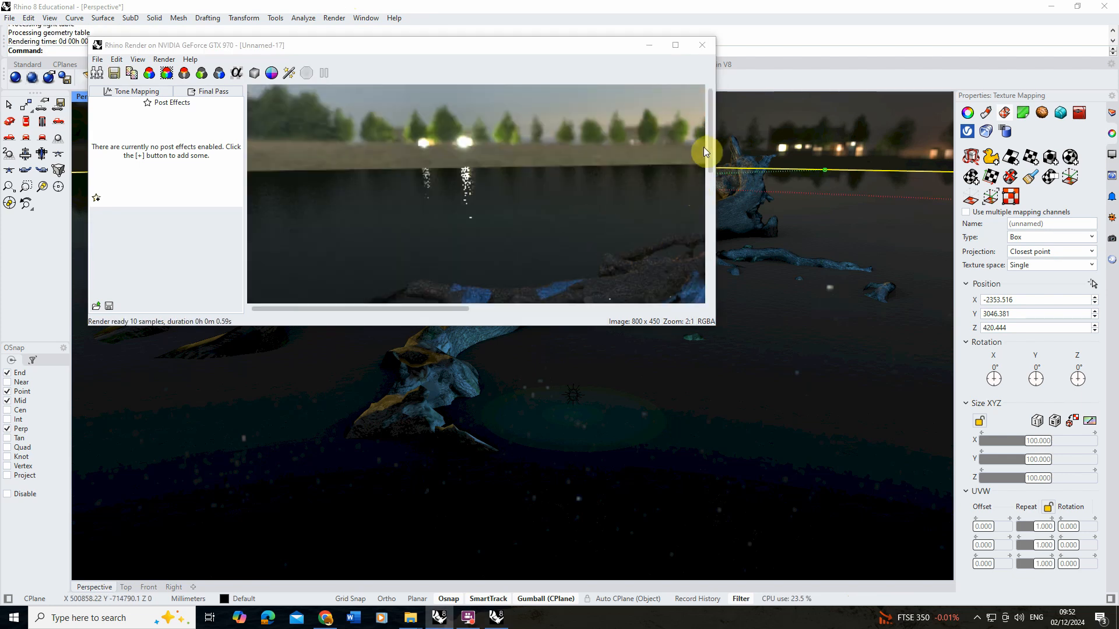
left_click_drag(710, 145, 709, 205)
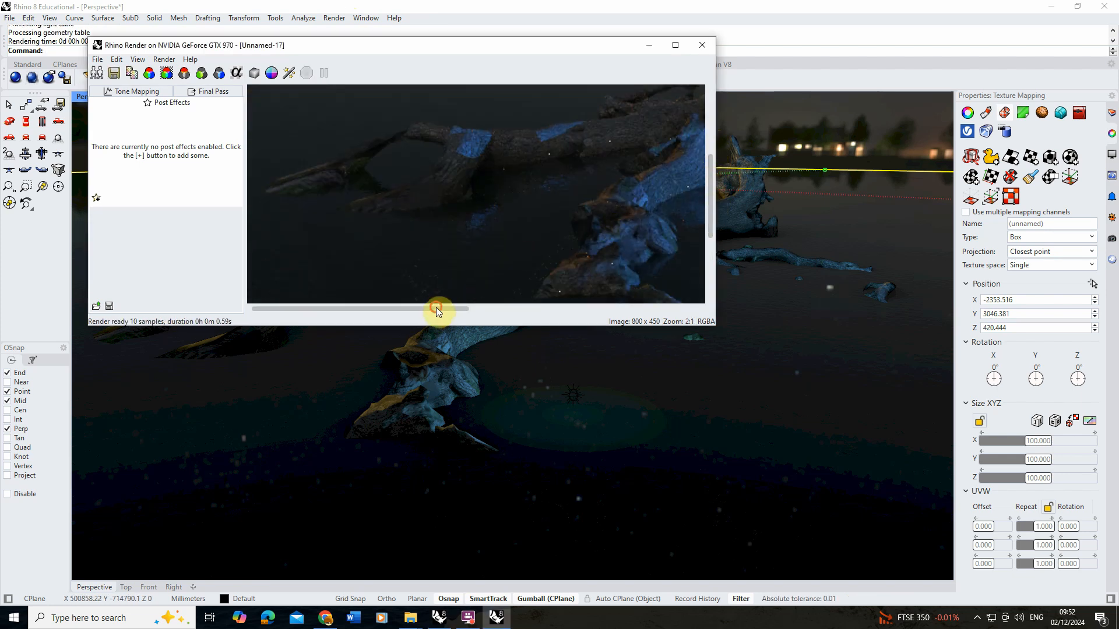
left_click_drag(436, 307, 592, 311)
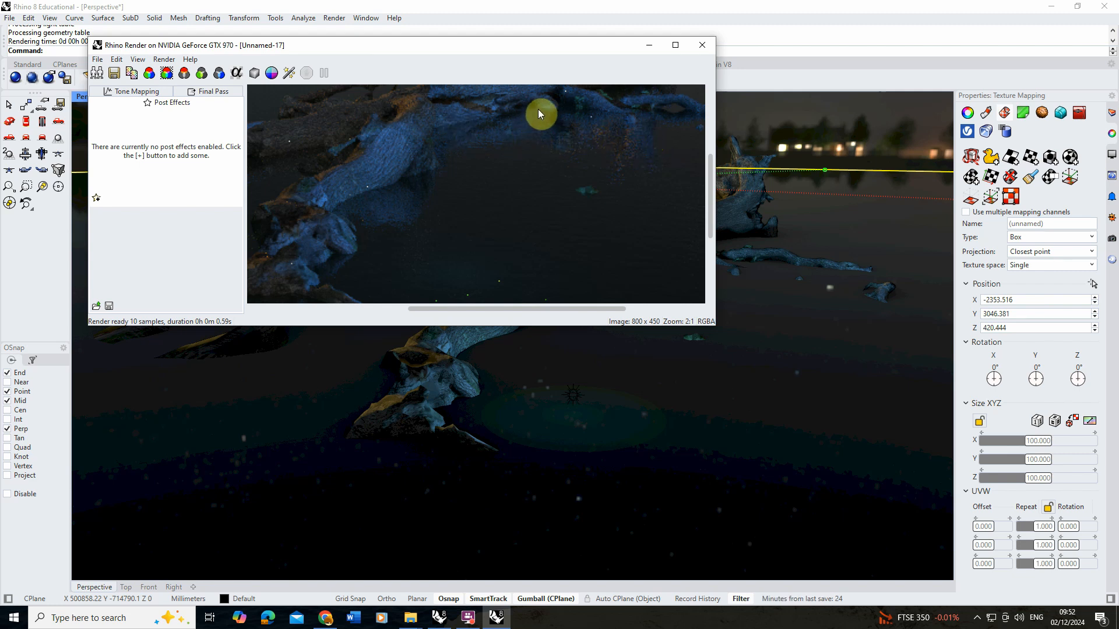
left_click_drag(709, 184, 708, 143)
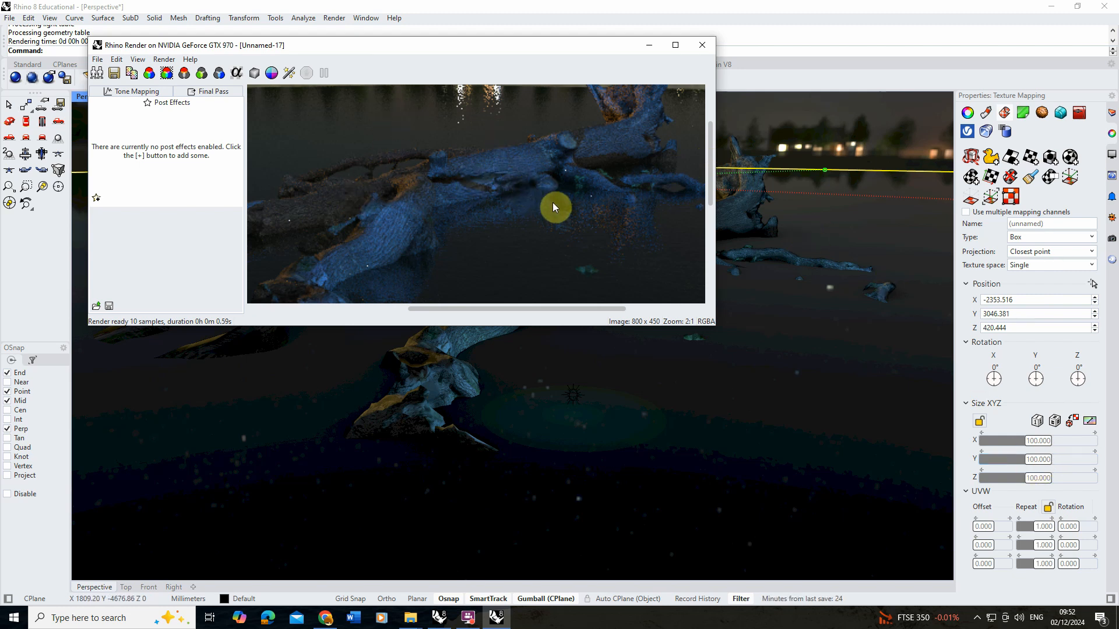
scroll(581, 226, "down", 1)
left_click_drag(709, 173, 708, 123)
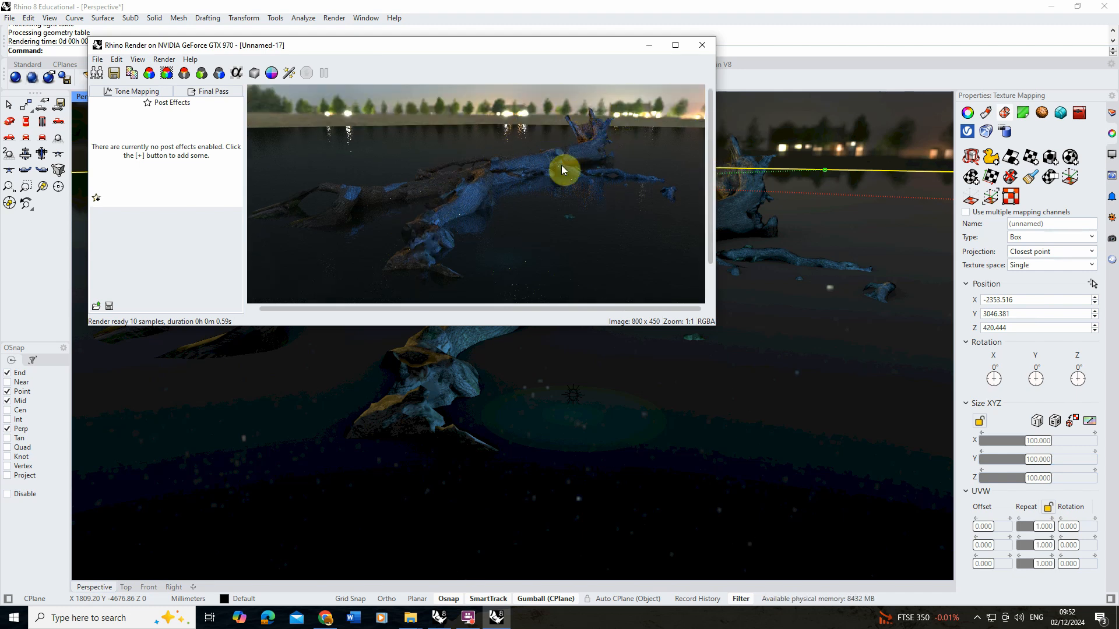
left_click(703, 46)
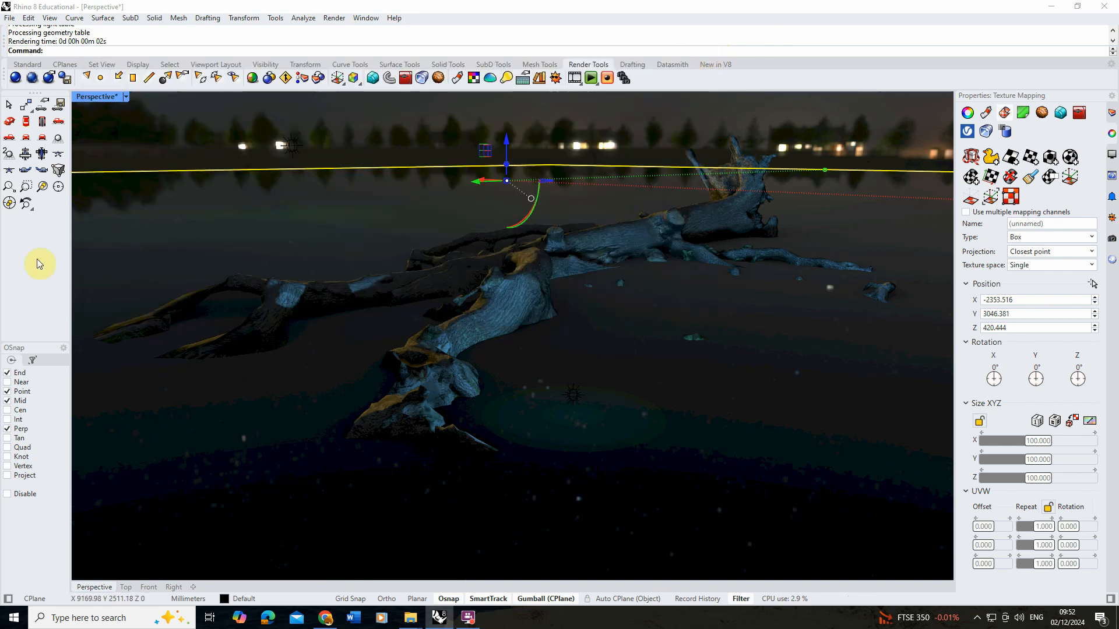
Step: Place a new point light behind the upright root end of the tree and select it
left_click(100, 78)
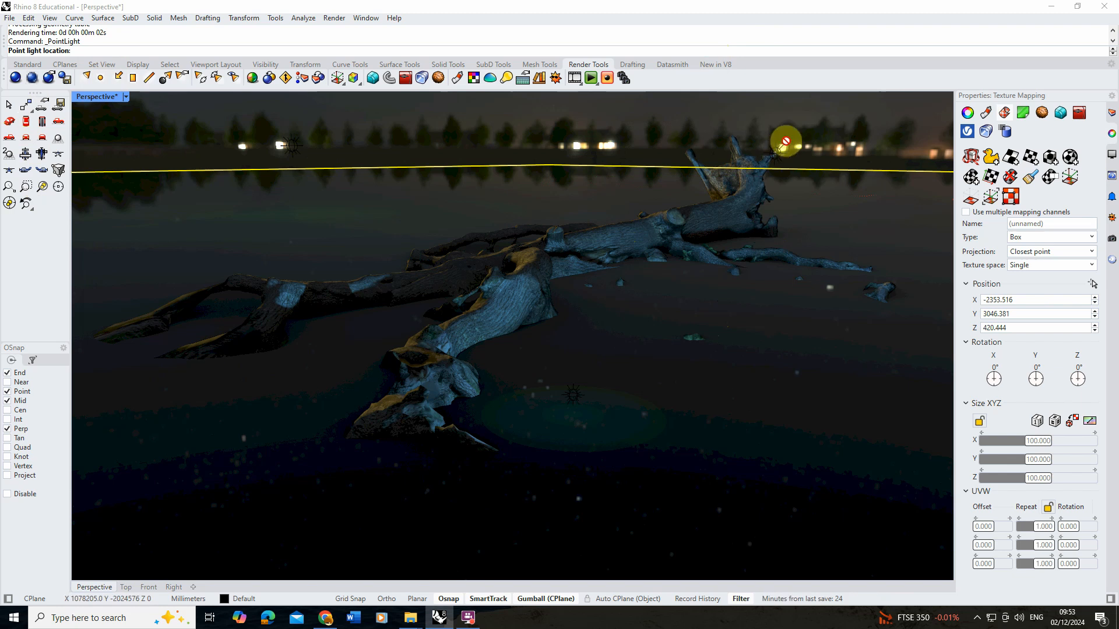
left_click(778, 151)
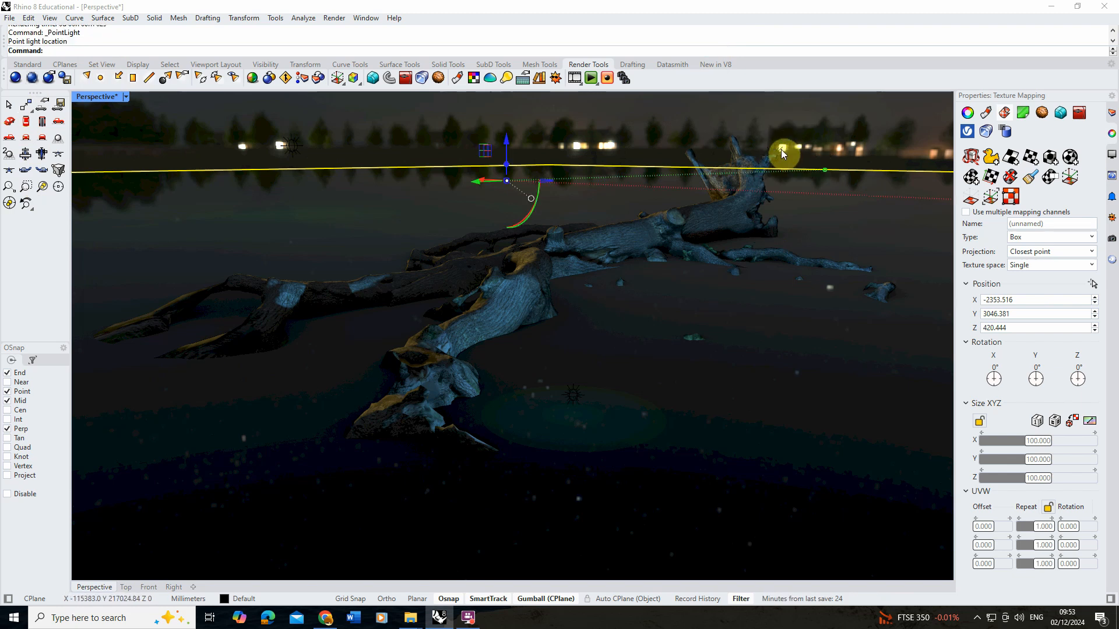
left_click(777, 154)
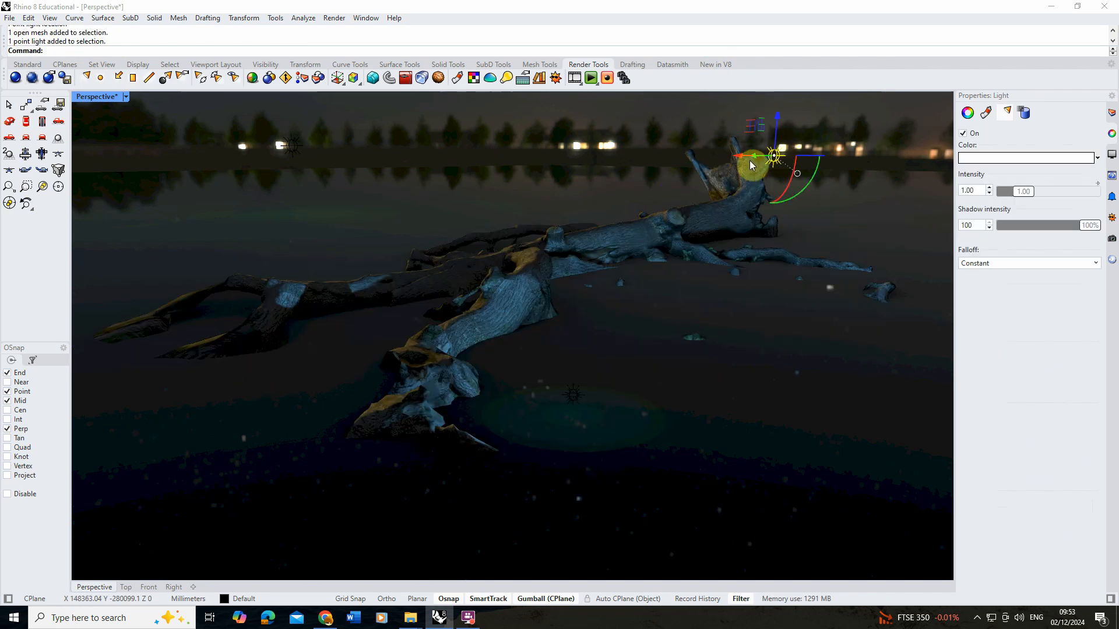
Step: Colour the new point light orange with an intensity of 0.3 and shift it sideways away from the tree's root end
left_click(1049, 158)
left_click(710, 221)
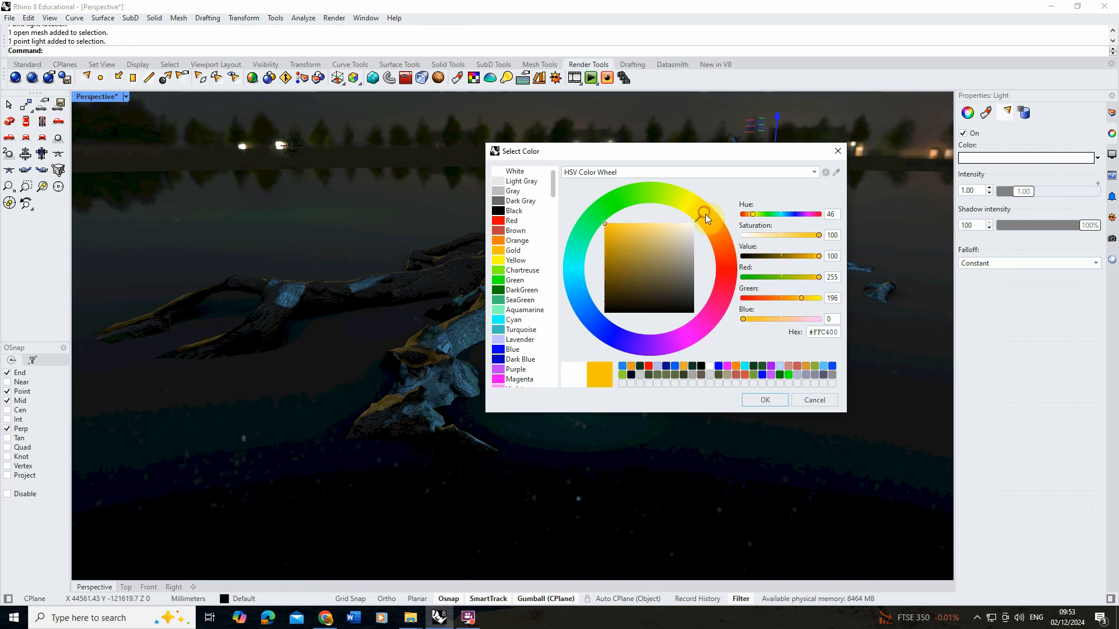
left_click(769, 400)
left_click(979, 191)
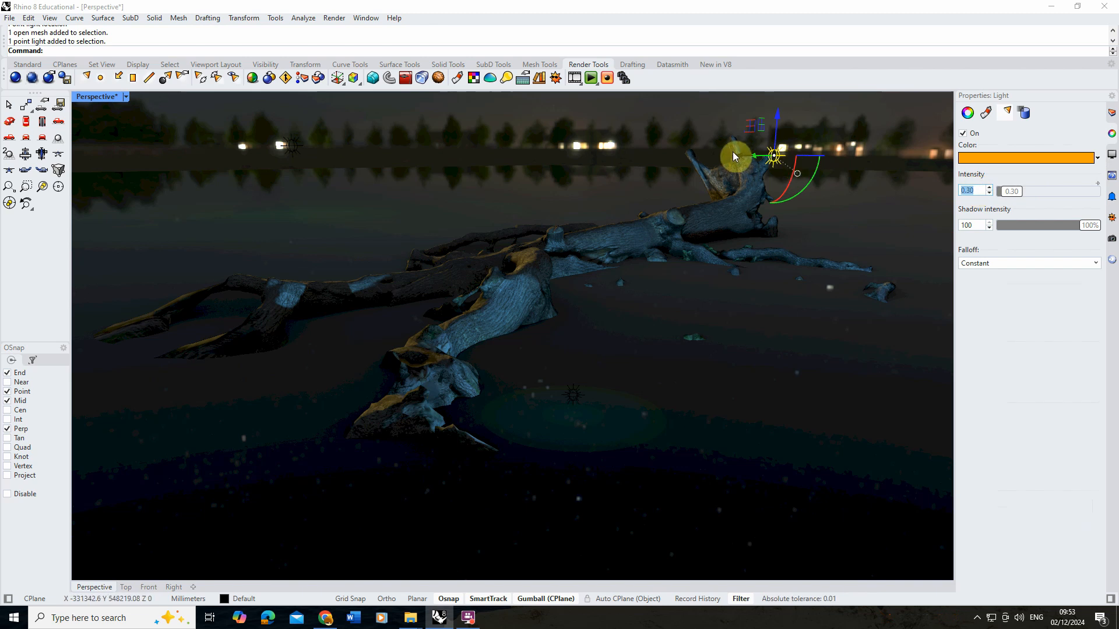
left_click_drag(737, 156, 848, 166)
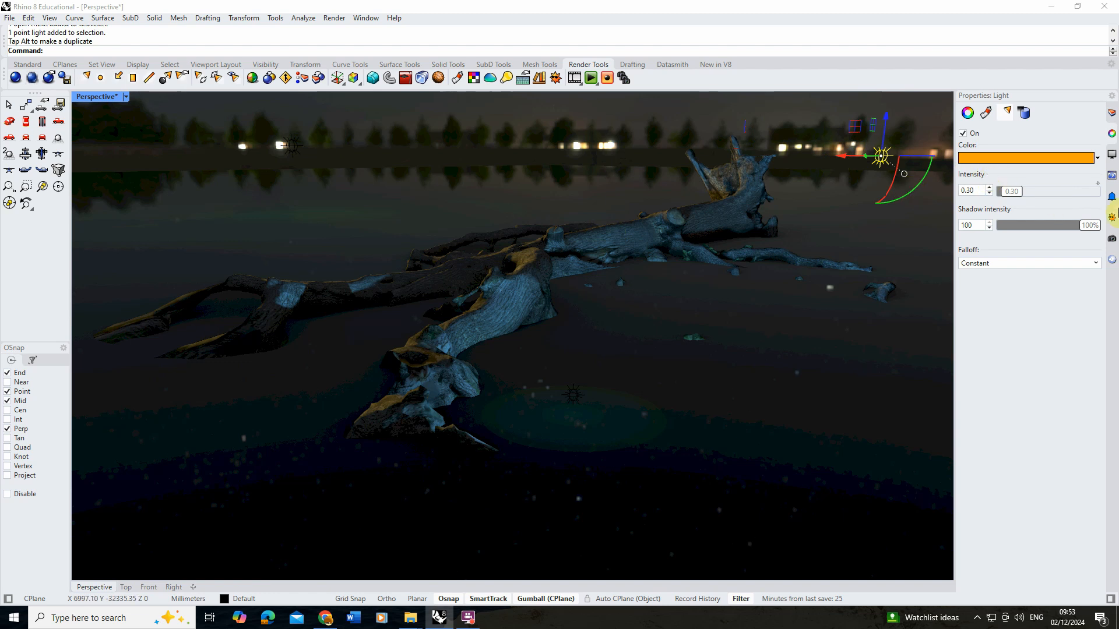
Step: Save the current camera view over the existing named view Perspective
left_click(1110, 238)
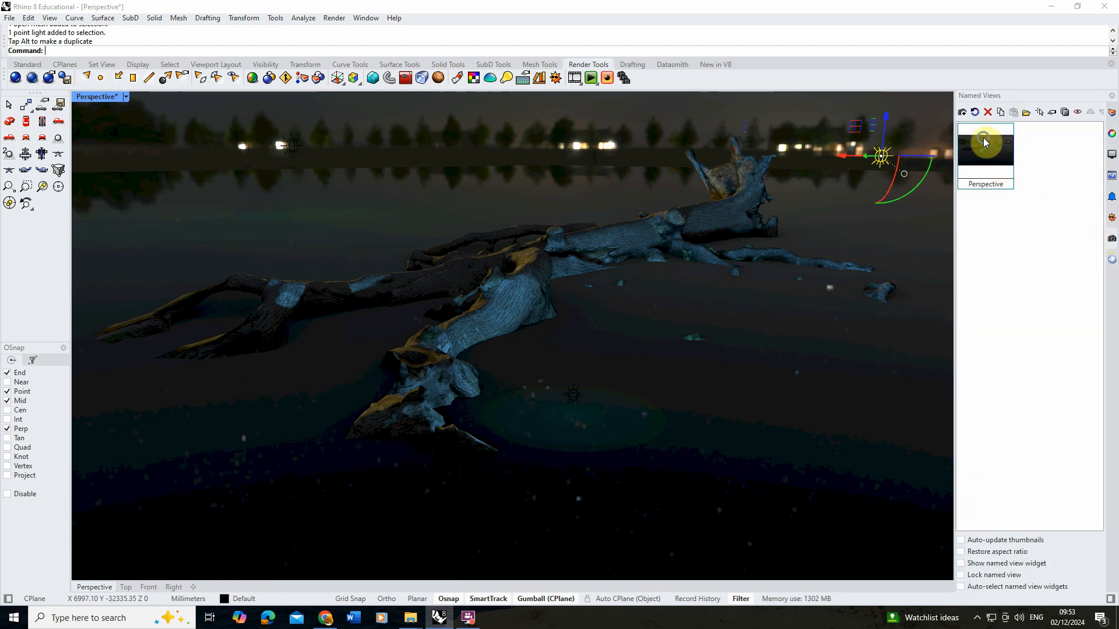
left_click(962, 112)
left_click(587, 320)
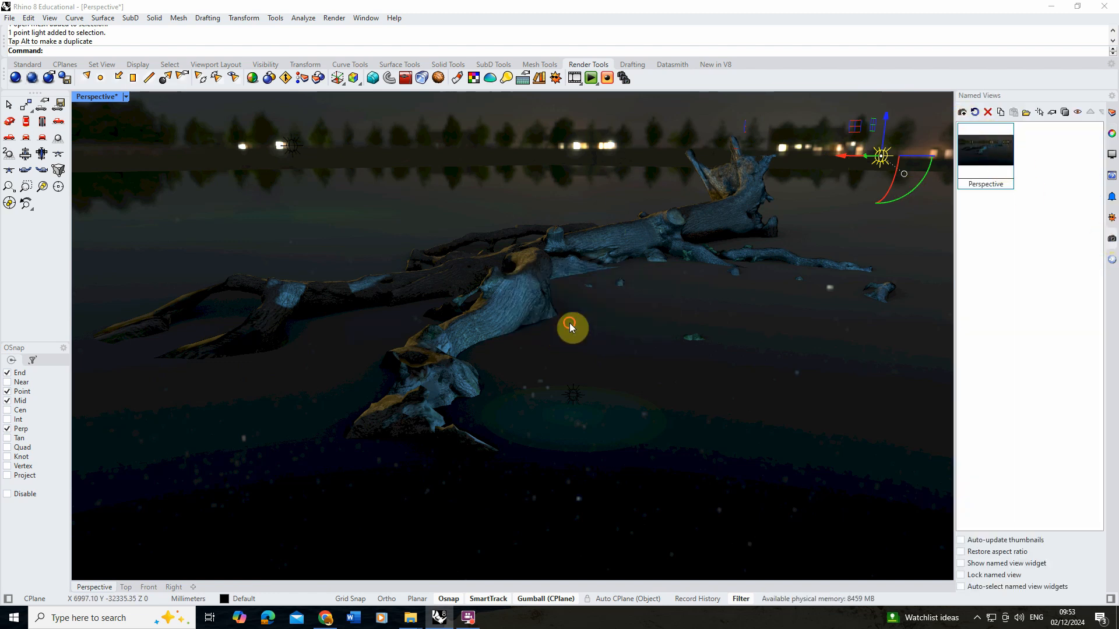
left_click(628, 330)
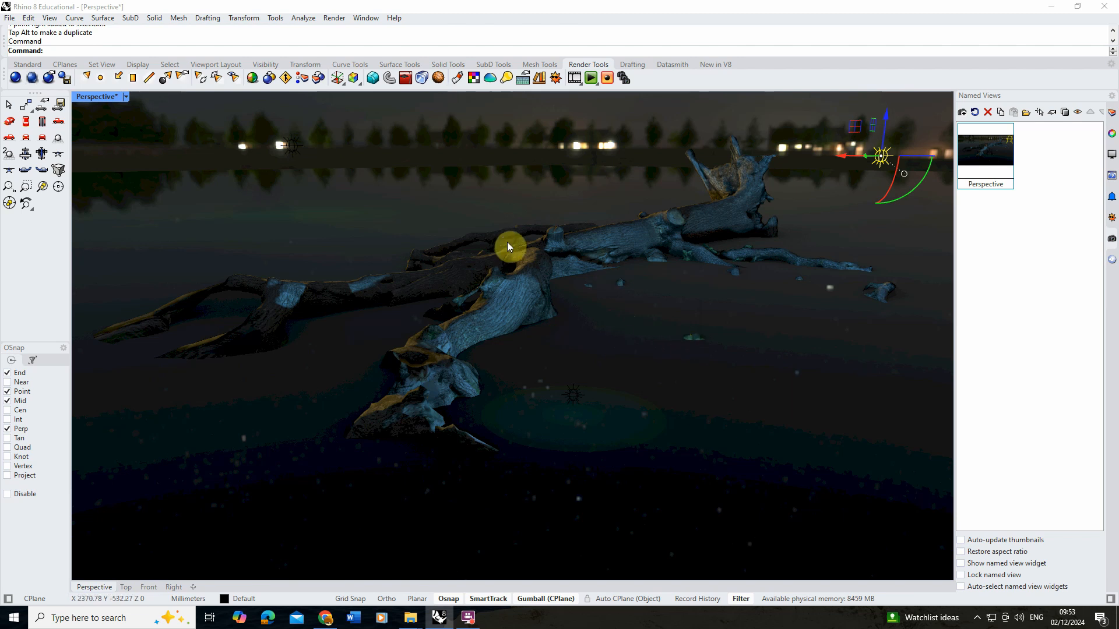
Step: Move the orange point light sideways along the X axis, across the scene behind the tree
right_click_drag(507, 243, 428, 358)
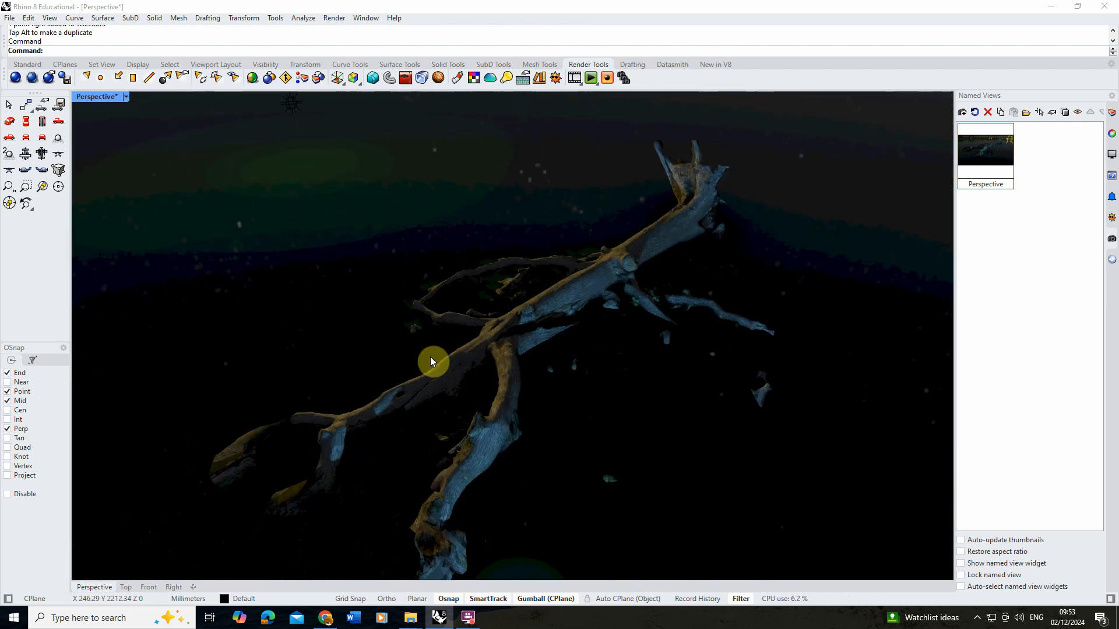
scroll(430, 356, "down", 6)
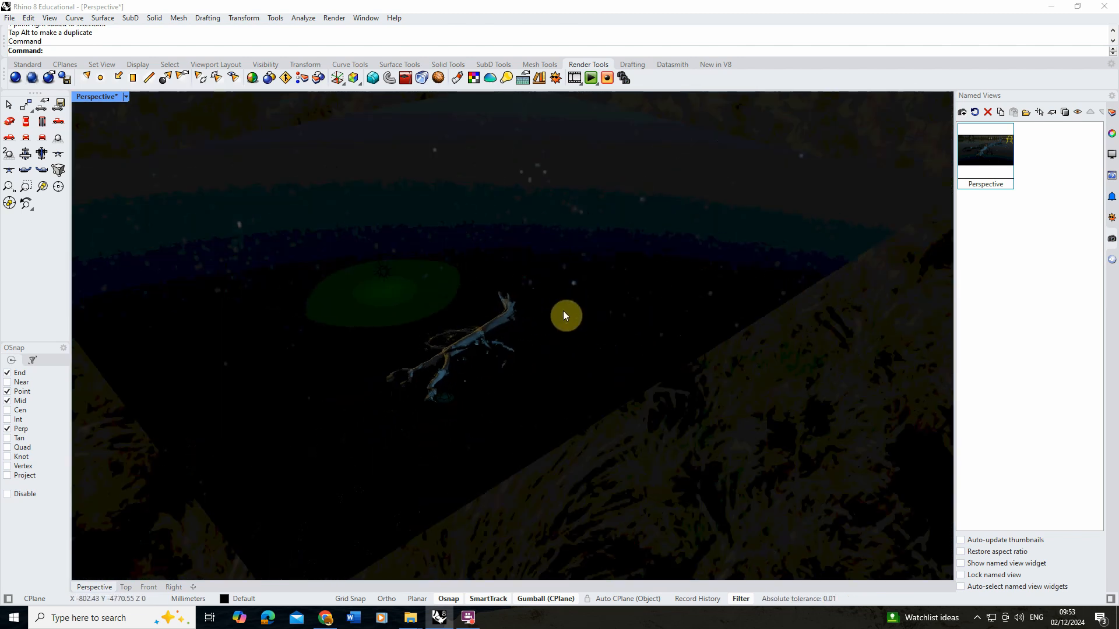
scroll(509, 379, "down", 6)
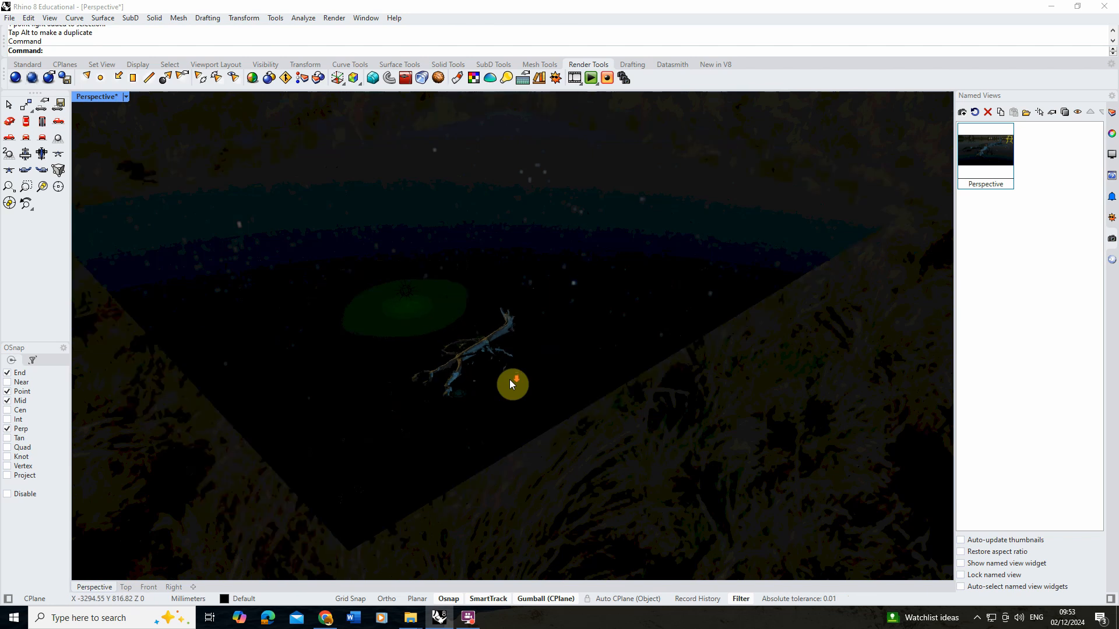
scroll(509, 380, "up", 4)
right_click_drag(530, 373, 495, 247)
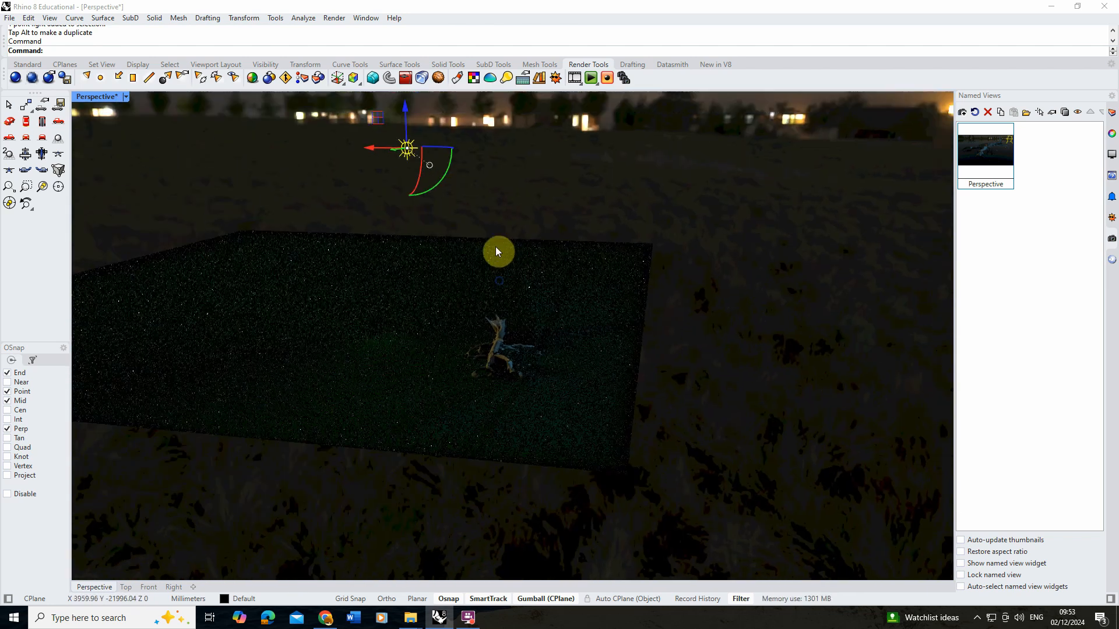
left_click_drag(374, 148, 657, 197)
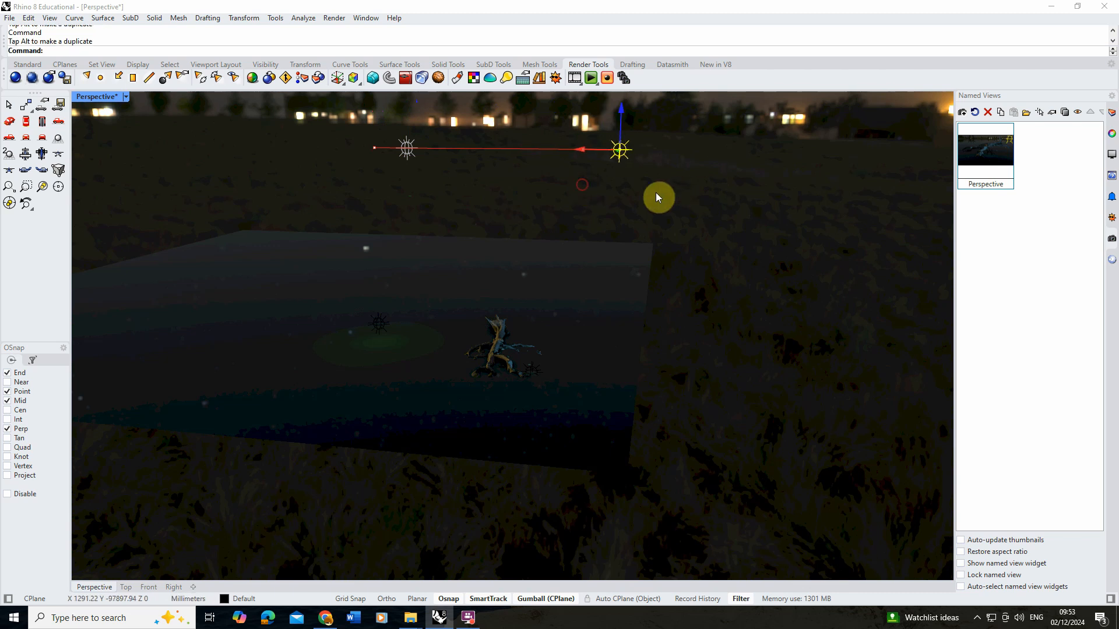
right_click_drag(565, 352, 502, 324)
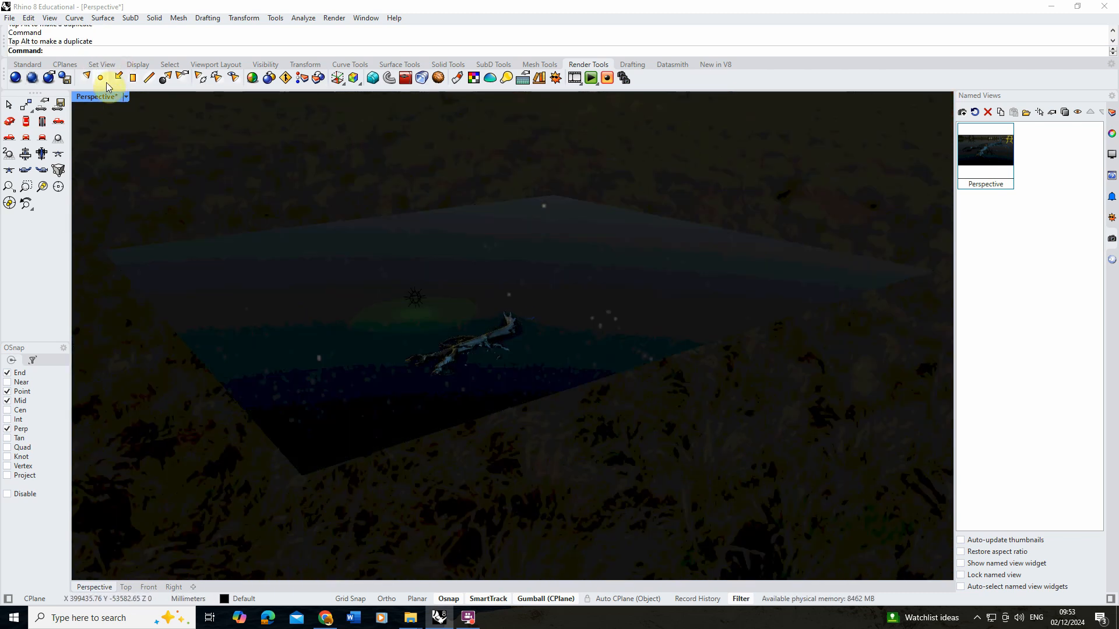
Step: Switch the viewport to Shaded display and pull the orange point light back along the X axis toward the water plane
left_click(126, 97)
left_click(157, 137)
scroll(388, 317, "down", 6)
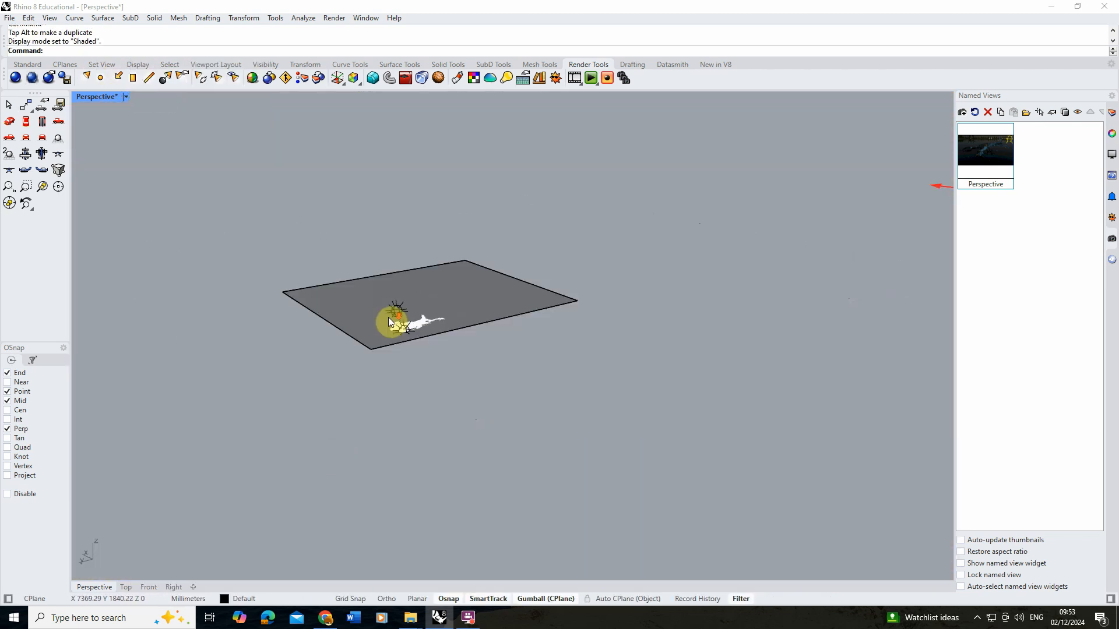
scroll(423, 333, "down", 3)
left_click_drag(900, 325, 430, 321)
right_click_drag(392, 320, 416, 381)
scroll(418, 384, "up", 8)
right_click_drag(492, 262, 532, 261)
scroll(515, 242, "up", 6)
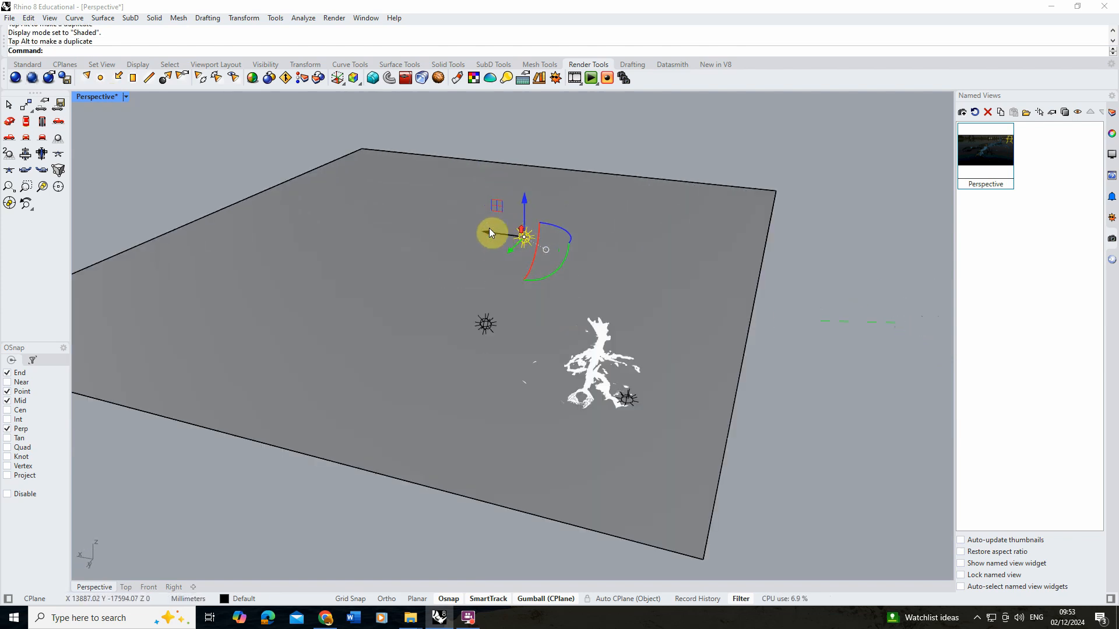
Step: Shift the orange point light over the water plane until it sits close behind and beside the tree's root end
left_click_drag(644, 284, 641, 282)
right_click_drag(641, 282, 595, 256)
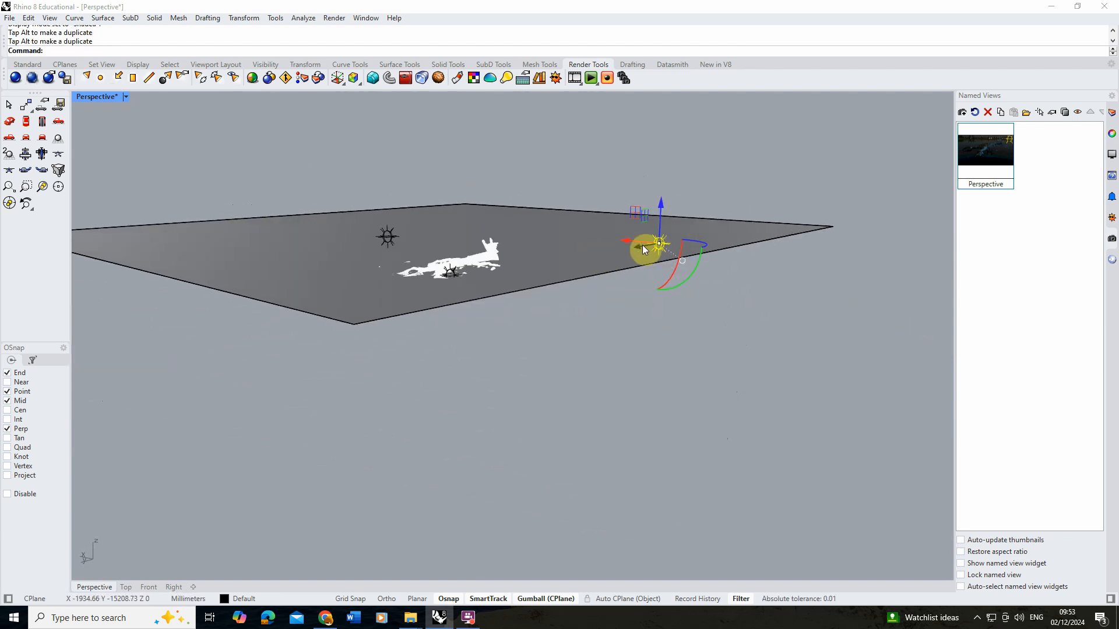
left_click_drag(643, 250, 548, 226)
right_click_drag(500, 214, 644, 302)
left_click_drag(646, 303, 667, 312)
right_click_drag(667, 312, 670, 302)
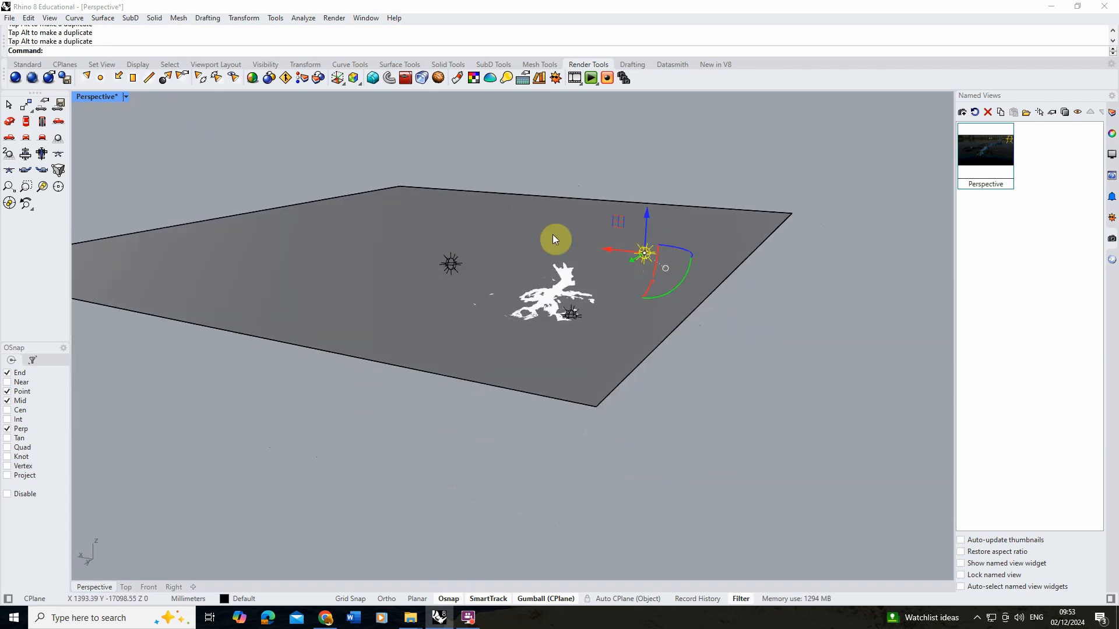
right_click_drag(554, 239, 689, 282)
left_click_drag(646, 337, 617, 324)
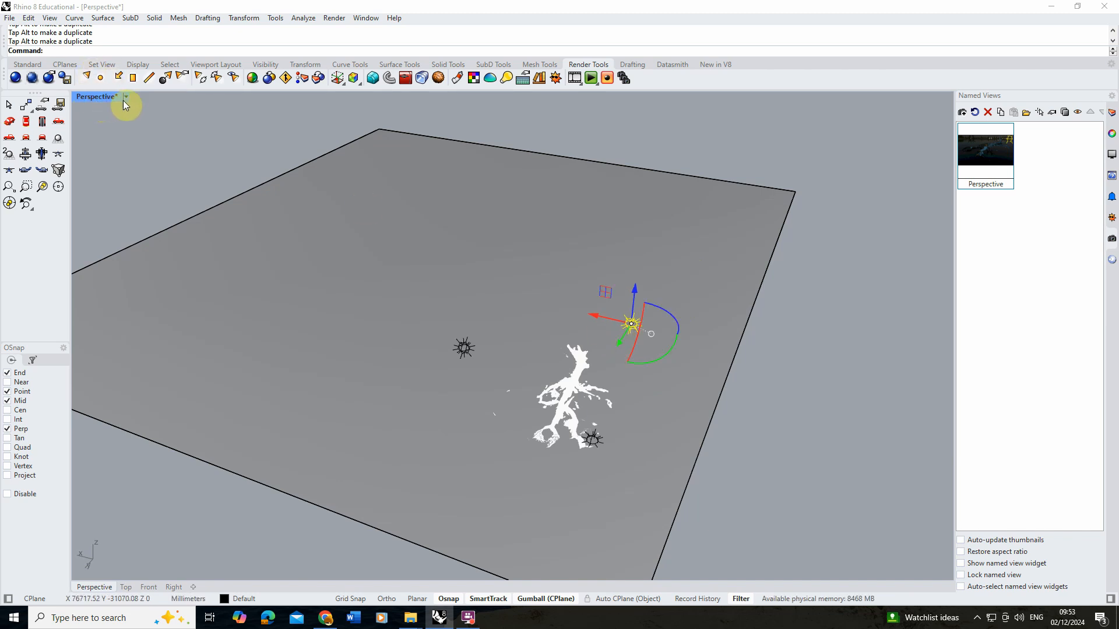
Step: Restore the named view Perspective and set the viewport to Rendered display
double_click(995, 153)
left_click(117, 96)
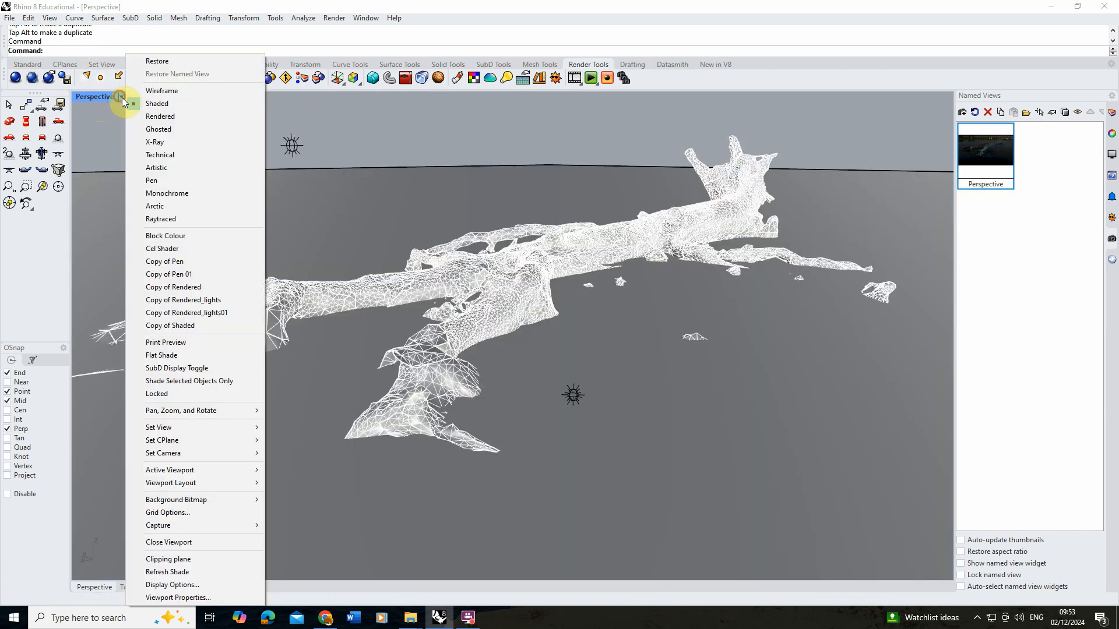
left_click(160, 119)
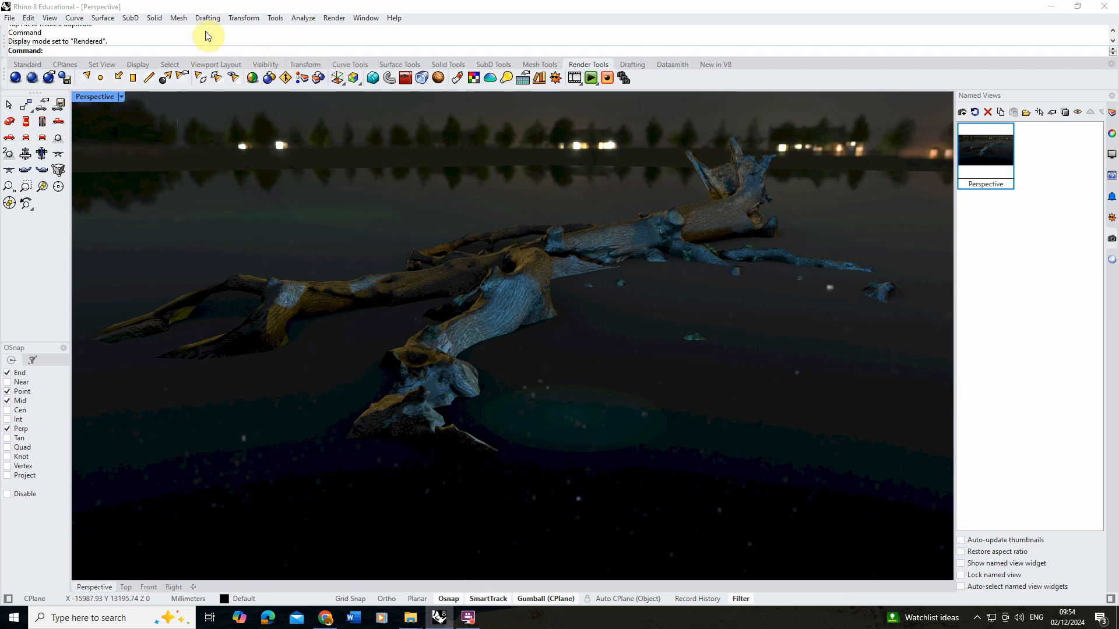
Step: Run a render preview of the Perspective view and enlarge its window to inspect the whole image at 1:1 zoom
left_click(332, 18)
left_click(346, 46)
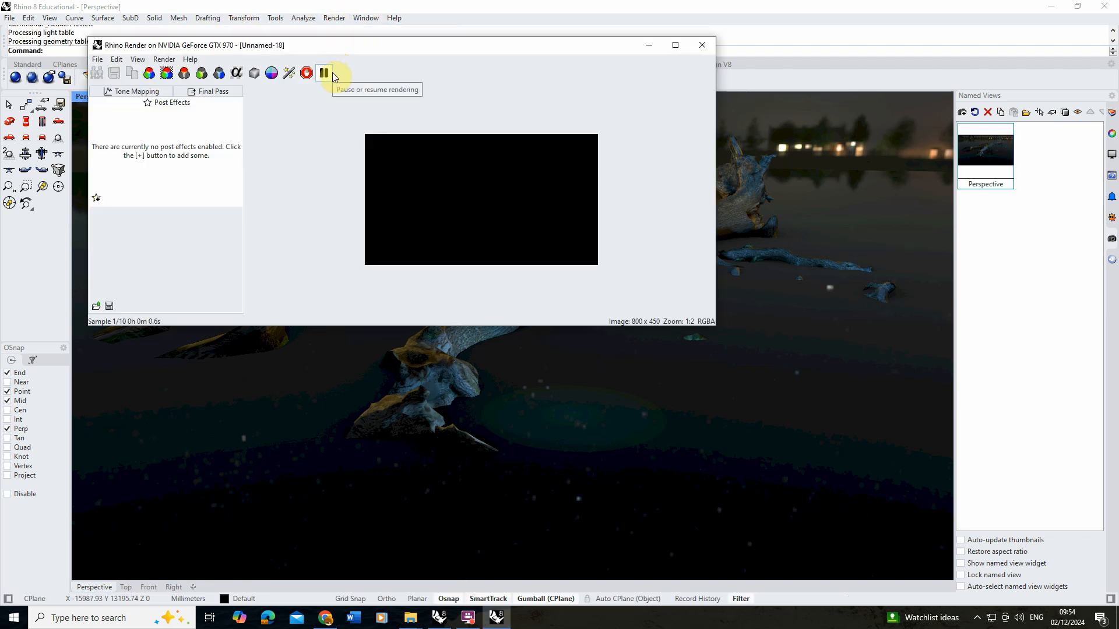
scroll(499, 169, "up", 1)
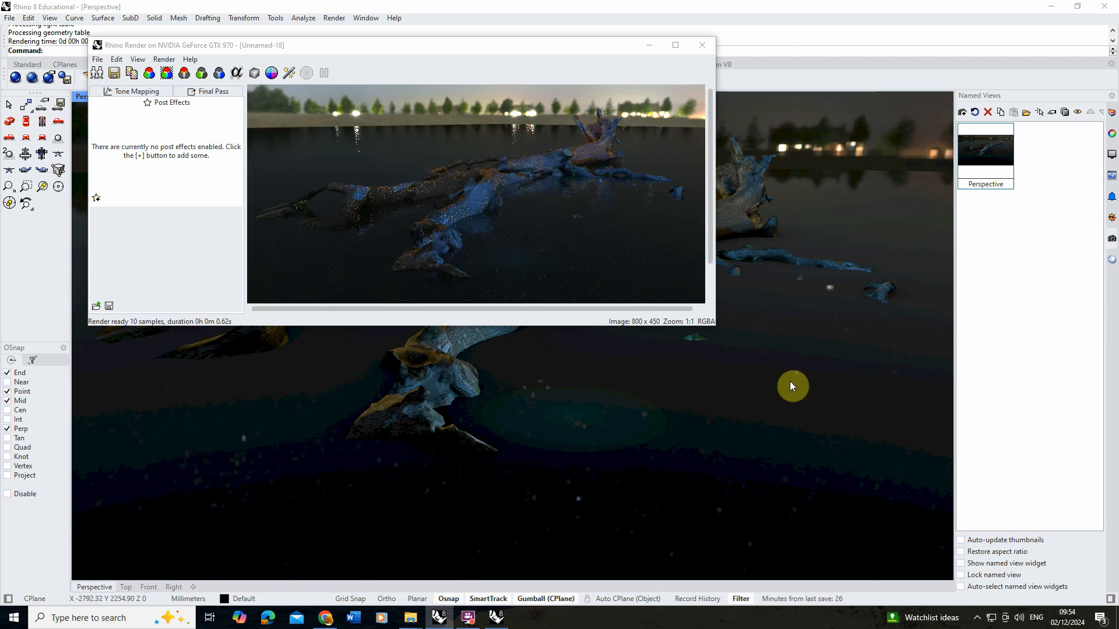
left_click_drag(714, 327, 822, 412)
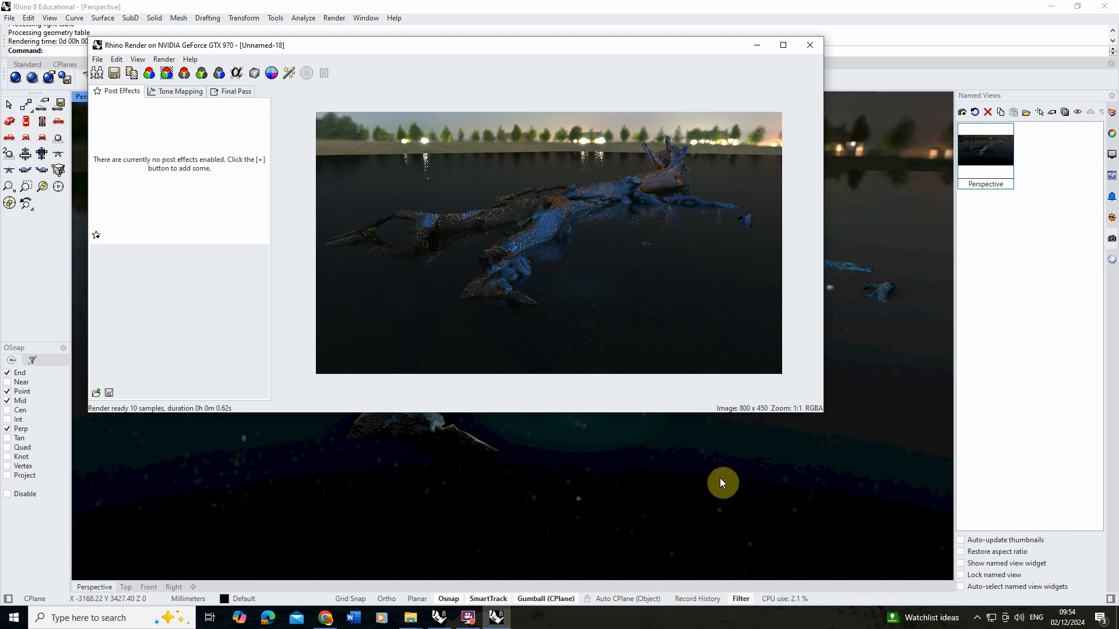
Step: Switch to Chrome and open the Models library from the Poly Haven home page
left_click(325, 618)
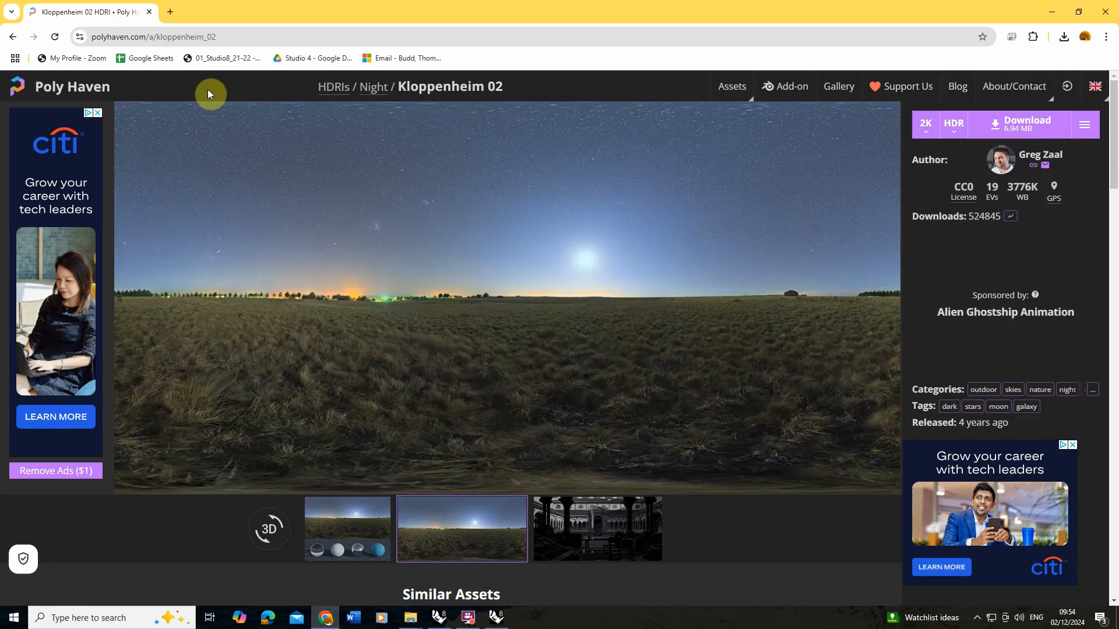
left_click(82, 90)
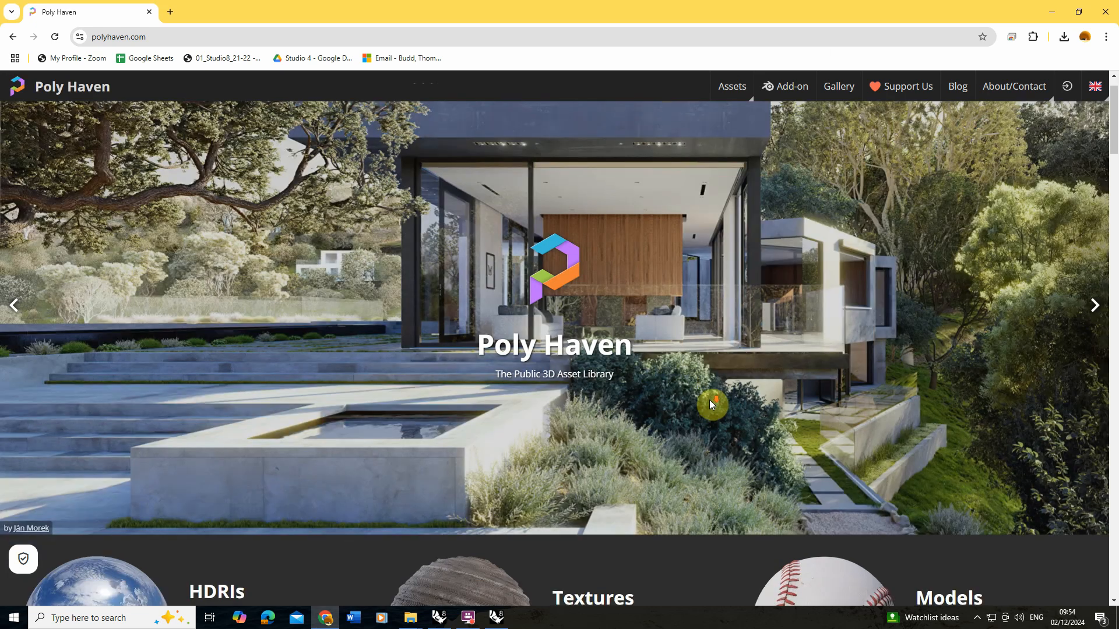
scroll(602, 434, "down", 3)
left_click(839, 413)
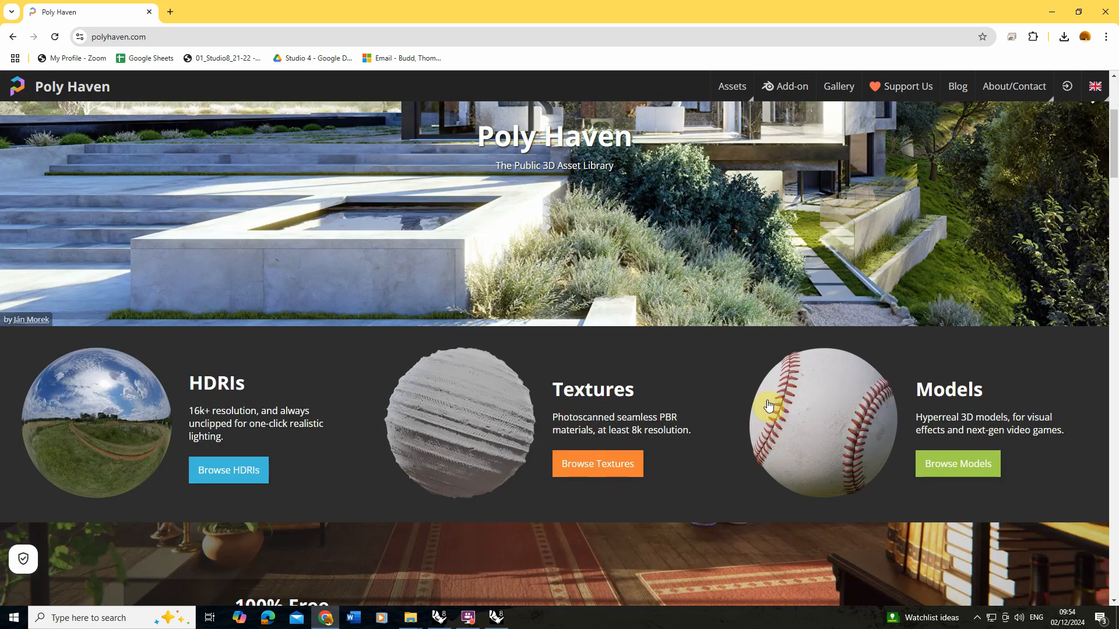
Step: Browse the Poly Haven models for rocks, plants and other scene props, and open the fern model below Moss 01
scroll(524, 385, "down", 5)
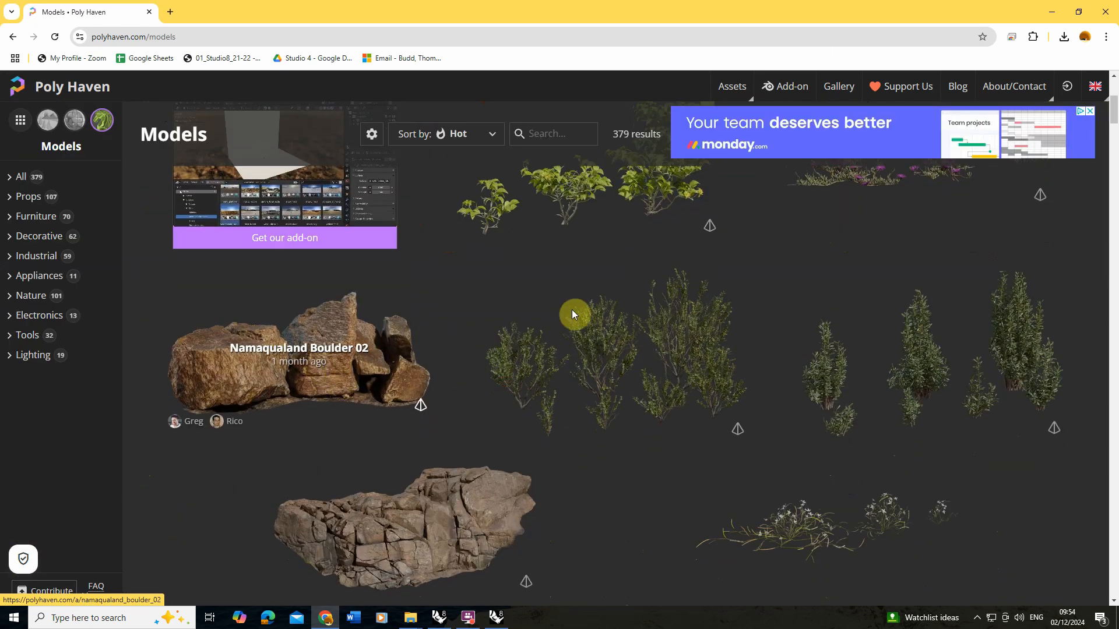
scroll(571, 310, "down", 4)
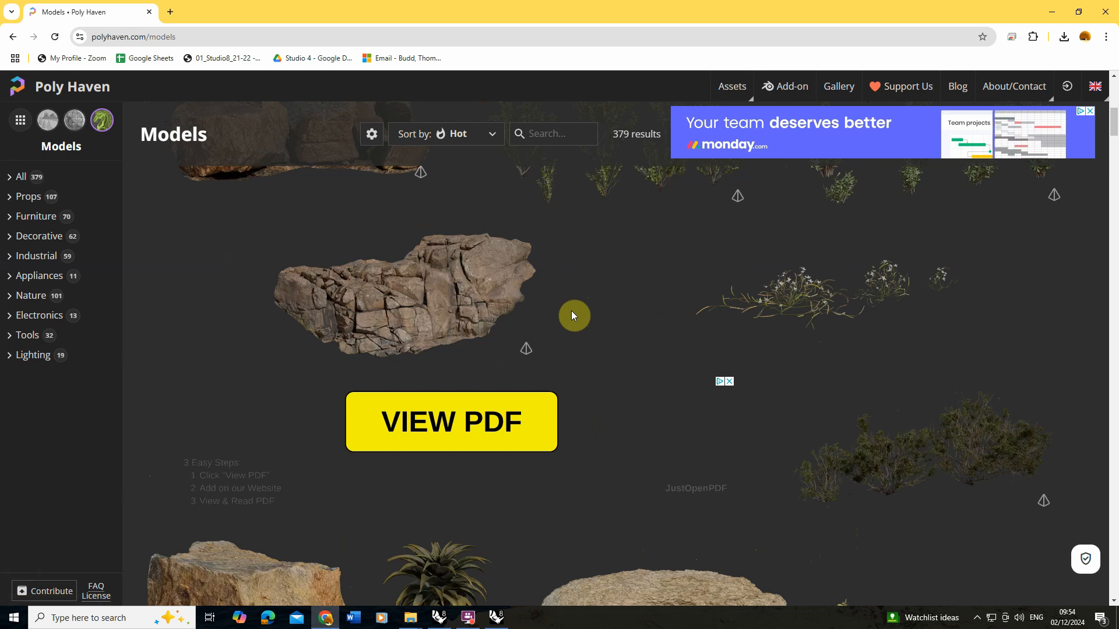
scroll(859, 362, "down", 6)
scroll(670, 350, "down", 15)
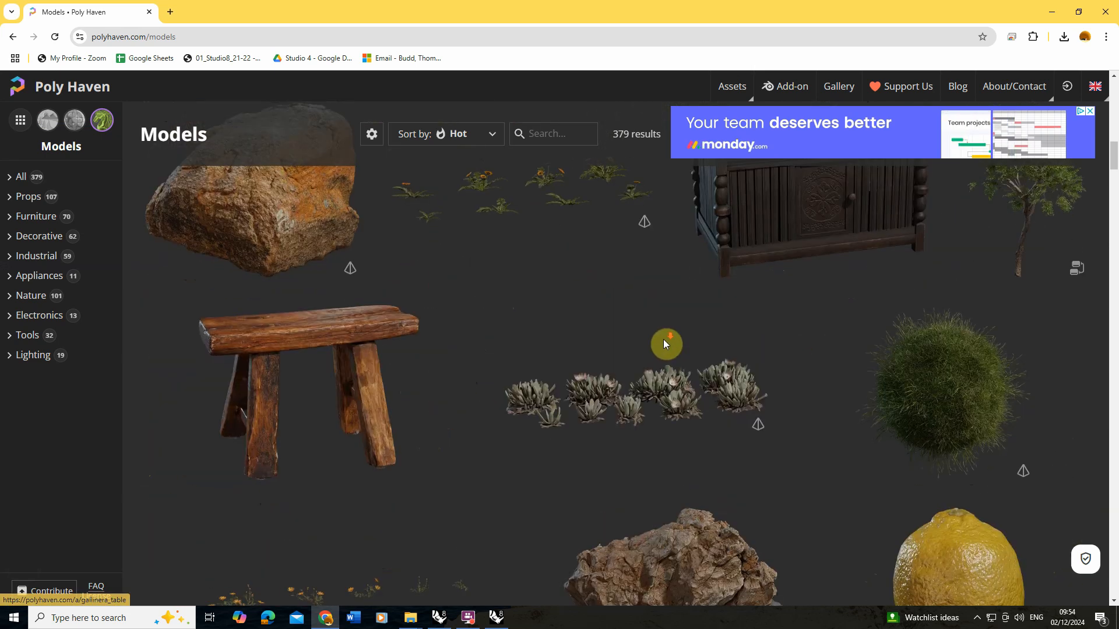
scroll(666, 344, "down", 7)
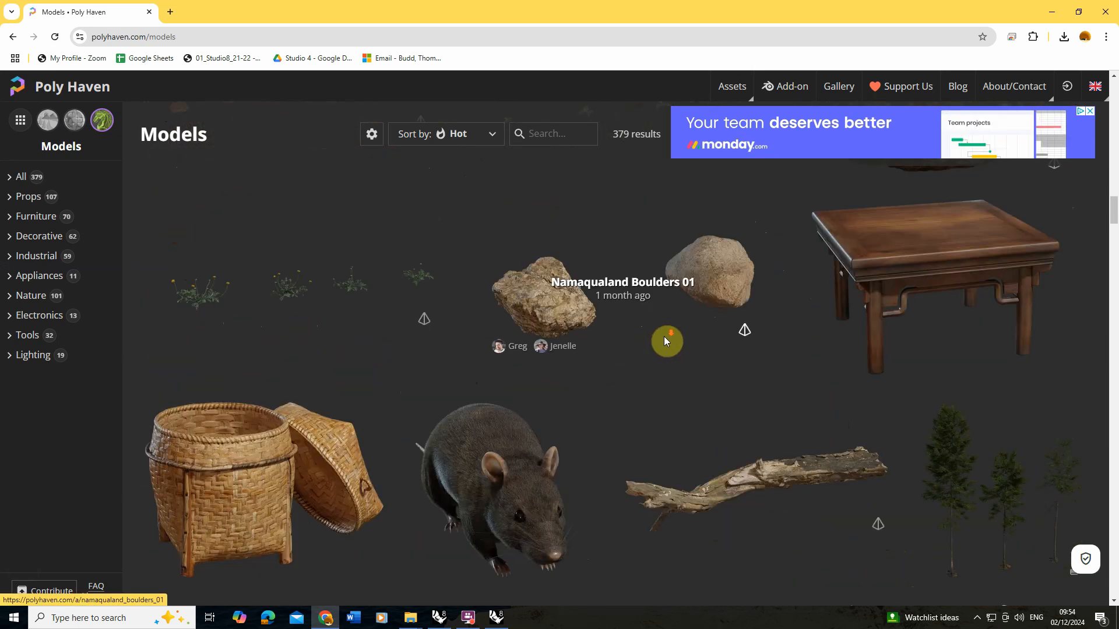
scroll(567, 348, "up", 3)
scroll(575, 325, "down", 15)
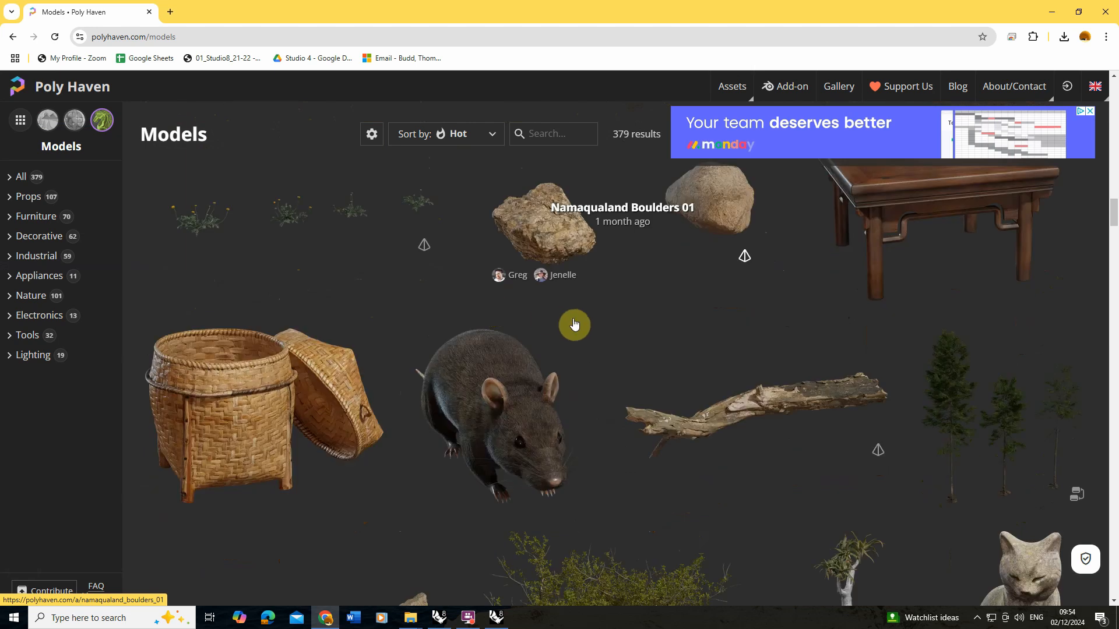
scroll(609, 331, "down", 5)
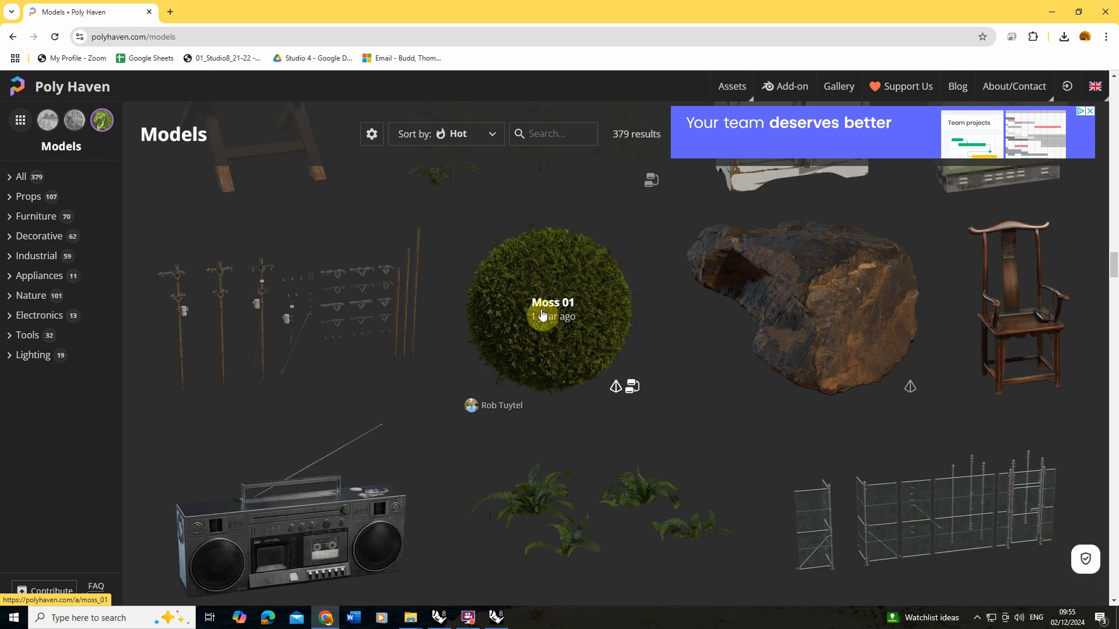
left_click(532, 518)
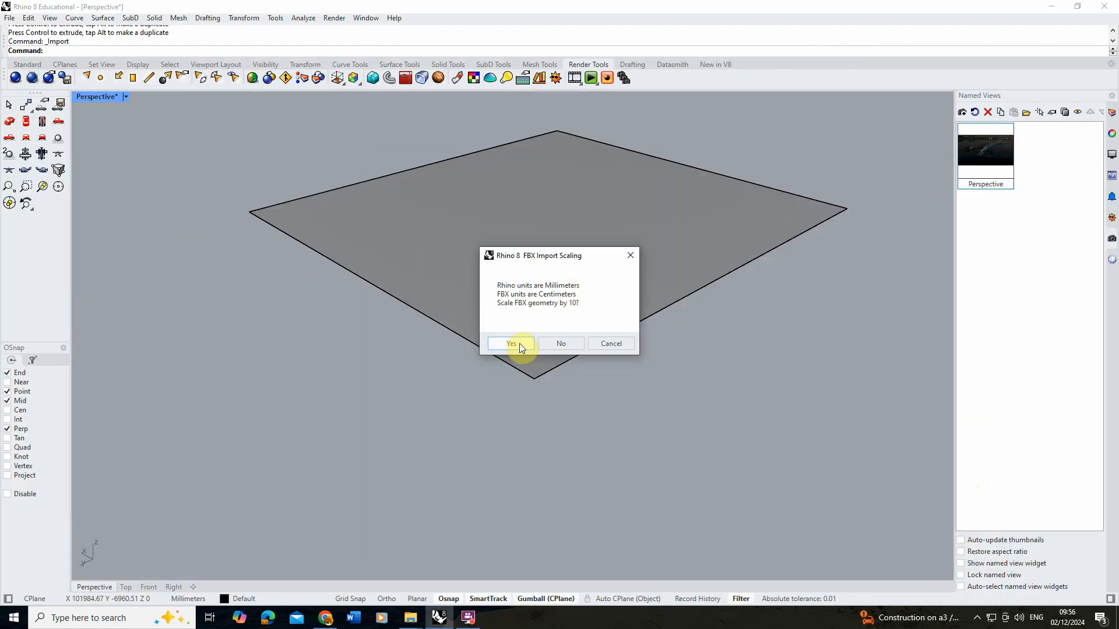
Step: Import the FBX model into Rhino with its geometry scaled by 10 and set the Perspective viewport to Rendered display
left_click(512, 344)
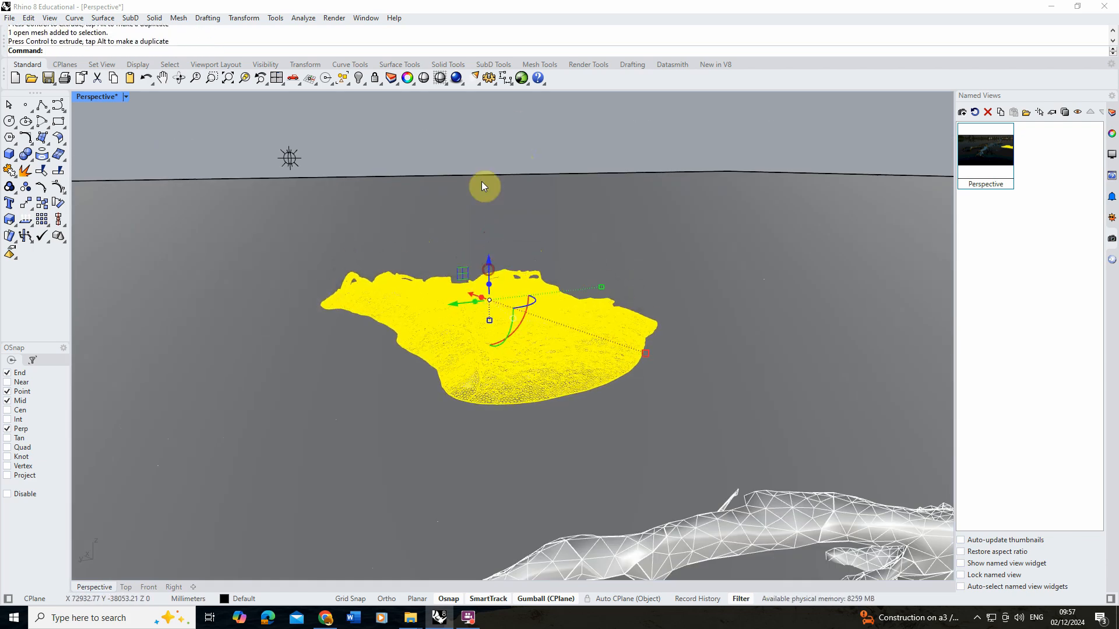
left_click(126, 96)
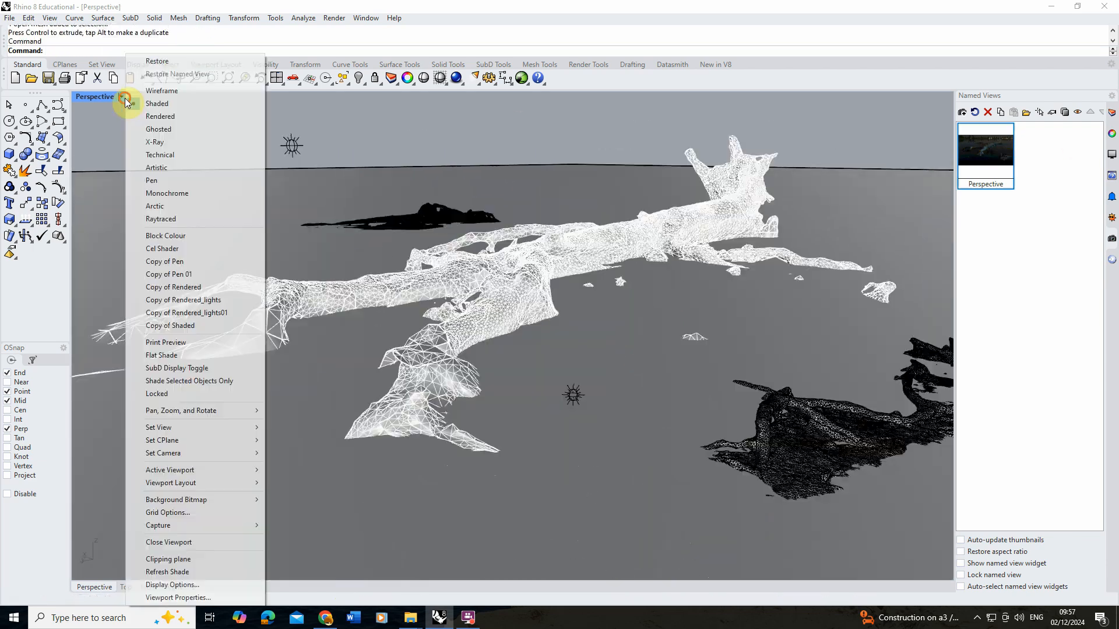
left_click(161, 116)
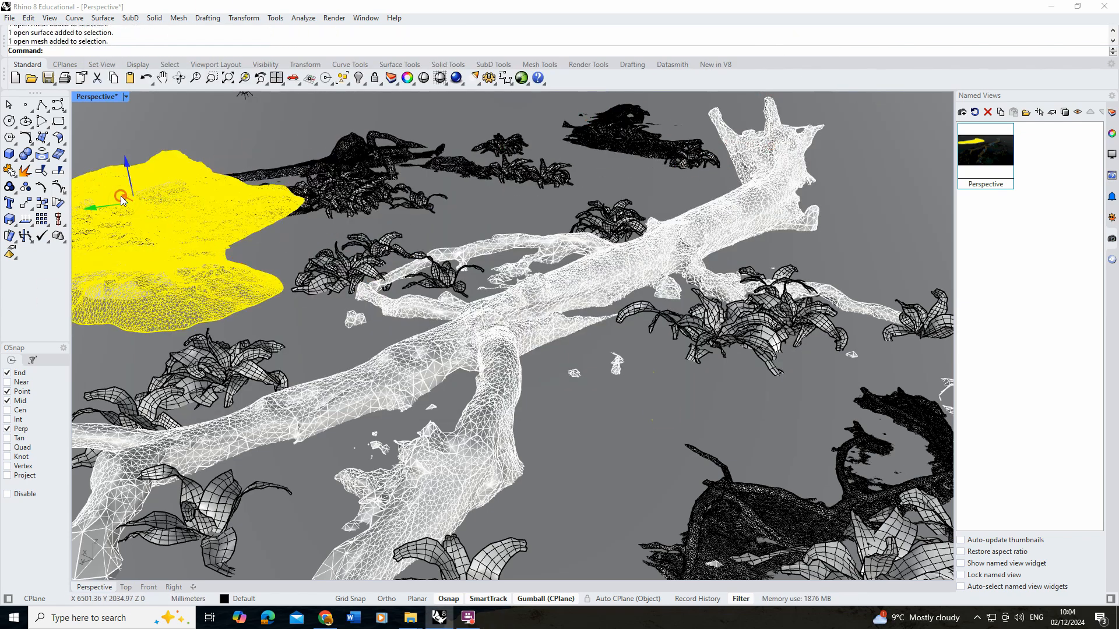
Step: Reposition the selected terrain mesh on the water beside the fallen tree's branches
left_click(297, 217)
left_click(114, 319)
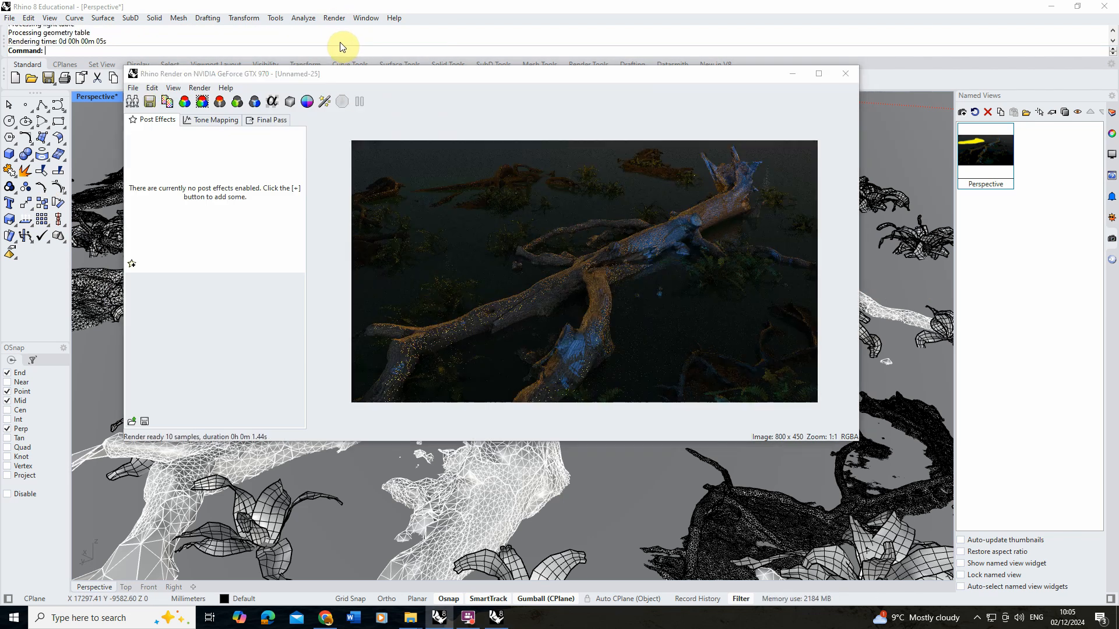
Step: Add Fog and Bloom post effects to the rendered image and change the fog colour
left_click(131, 264)
left_click(164, 348)
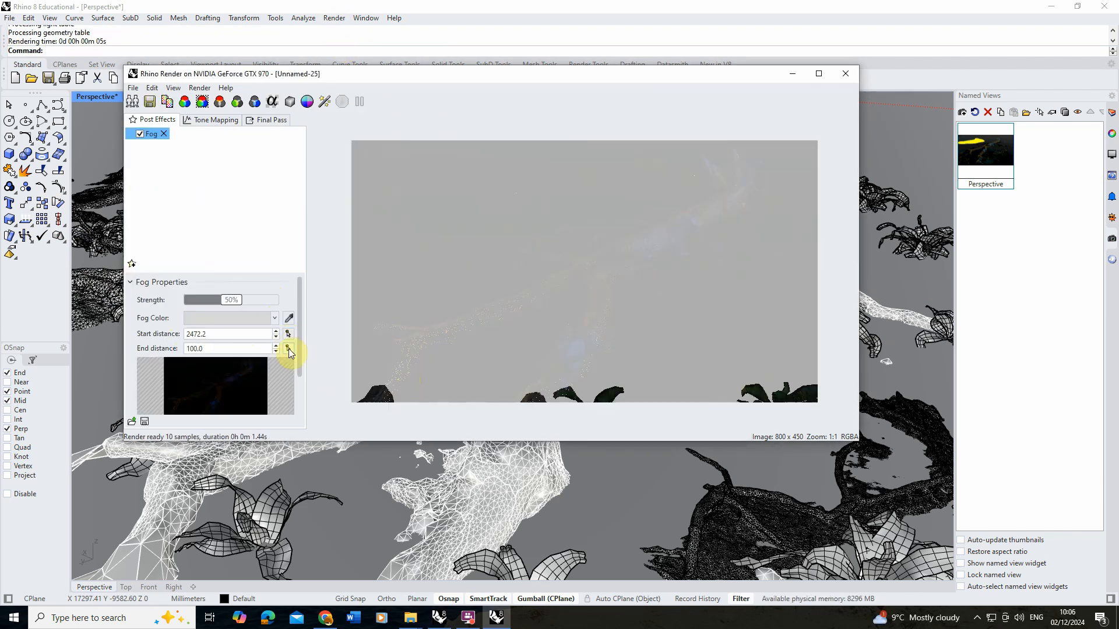
left_click(200, 317)
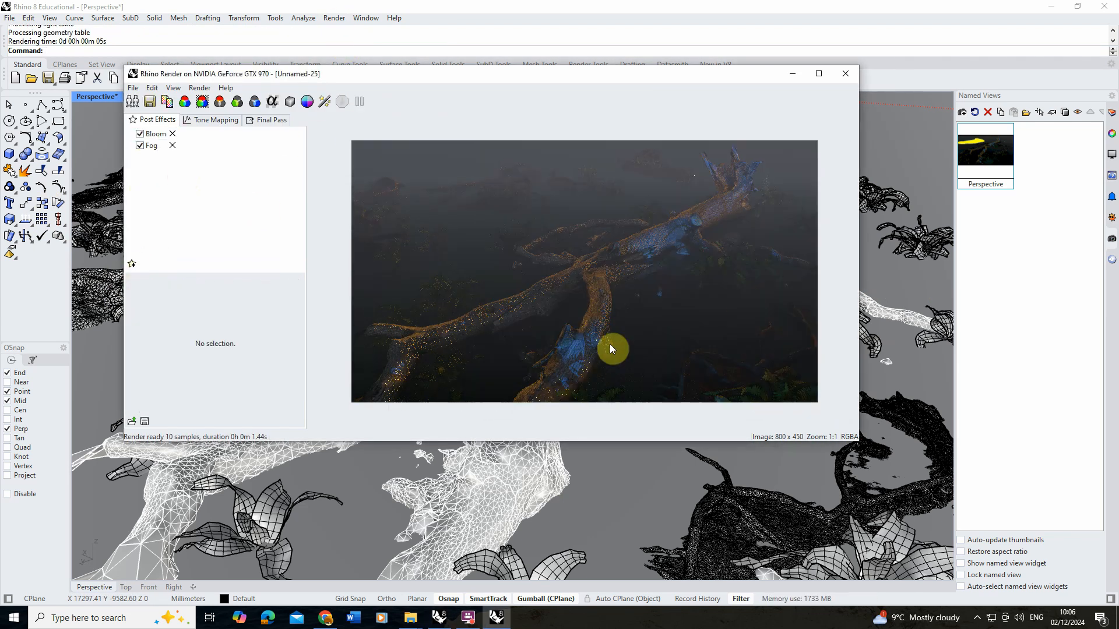
left_click(587, 328)
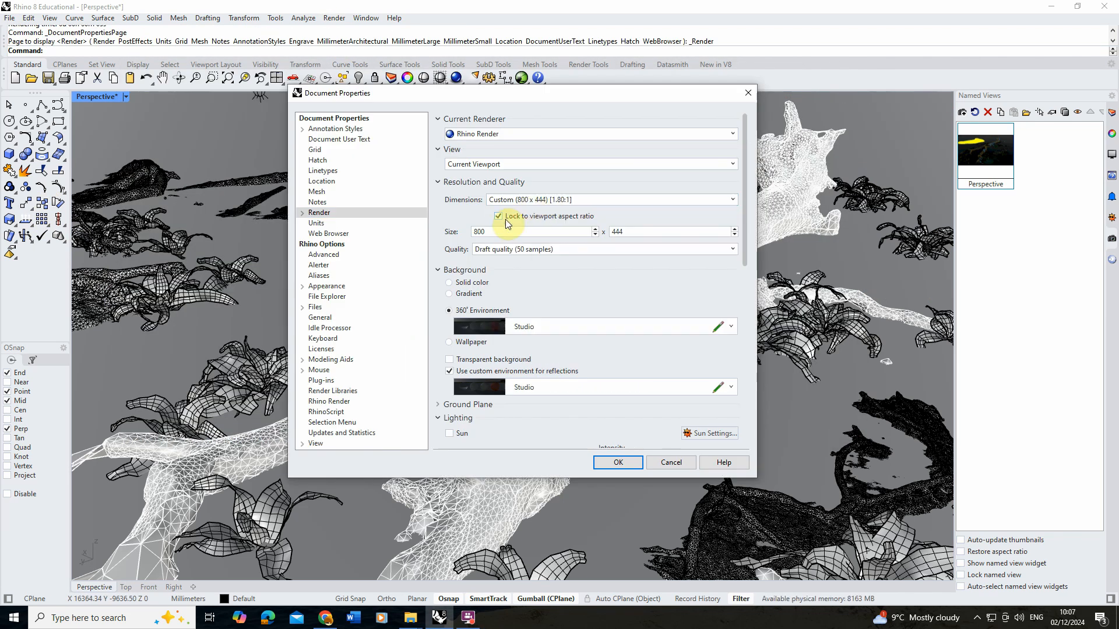
Step: Open the quality choices in the document's Render properties and save the Rhino model
left_click(542, 249)
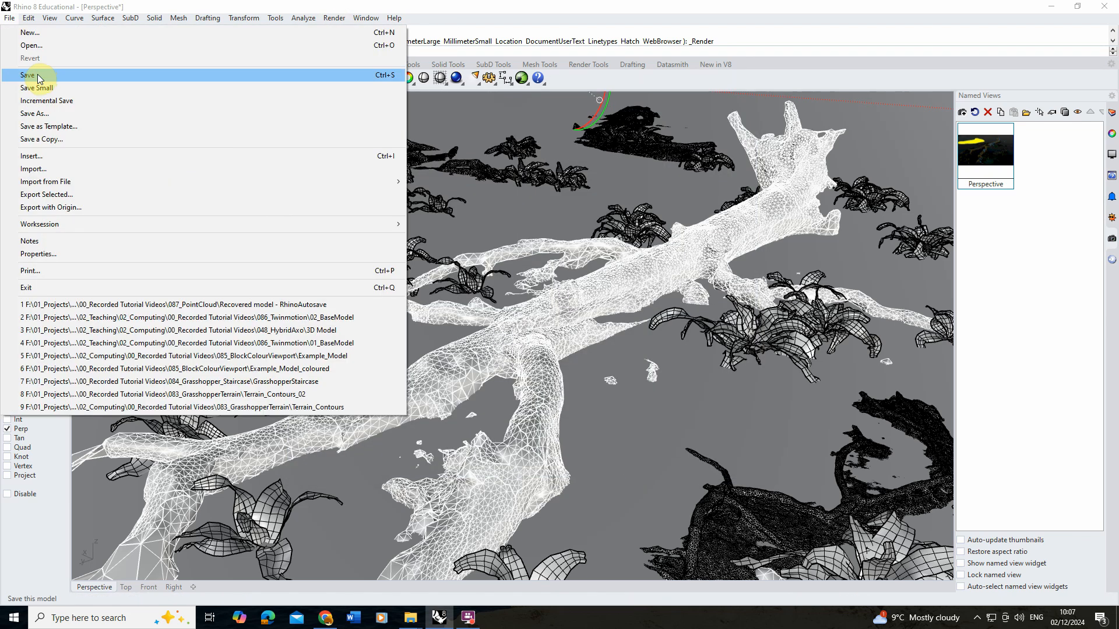
left_click(30, 75)
left_click(531, 467)
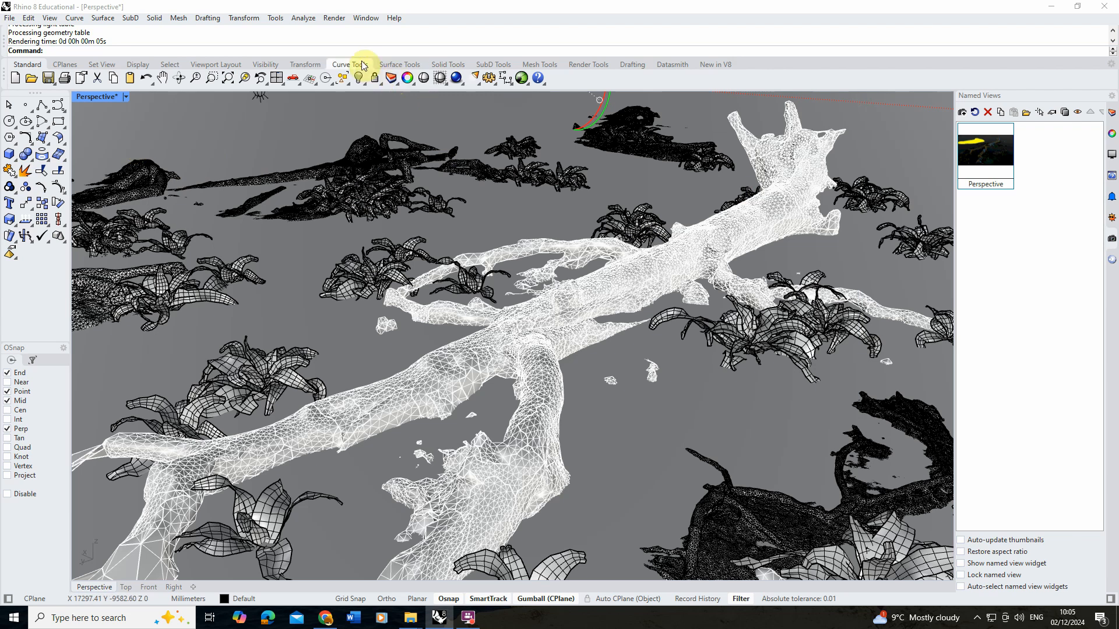
Step: Run a Render Preview of the Perspective view and add a Fog post effect to the image
left_click(334, 17)
left_click(342, 45)
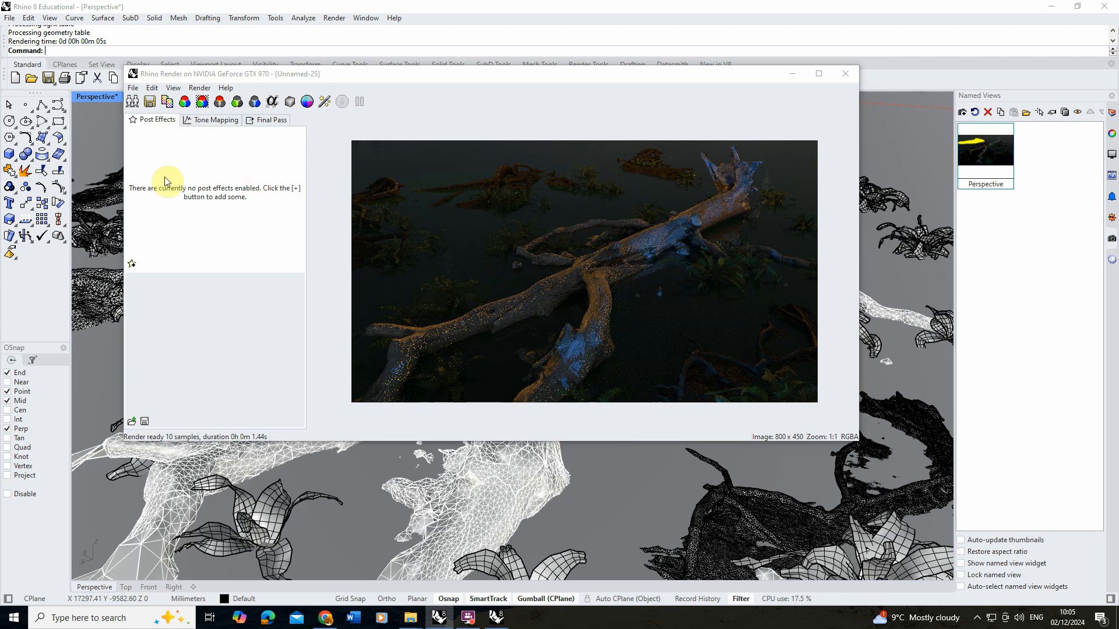
left_click(132, 264)
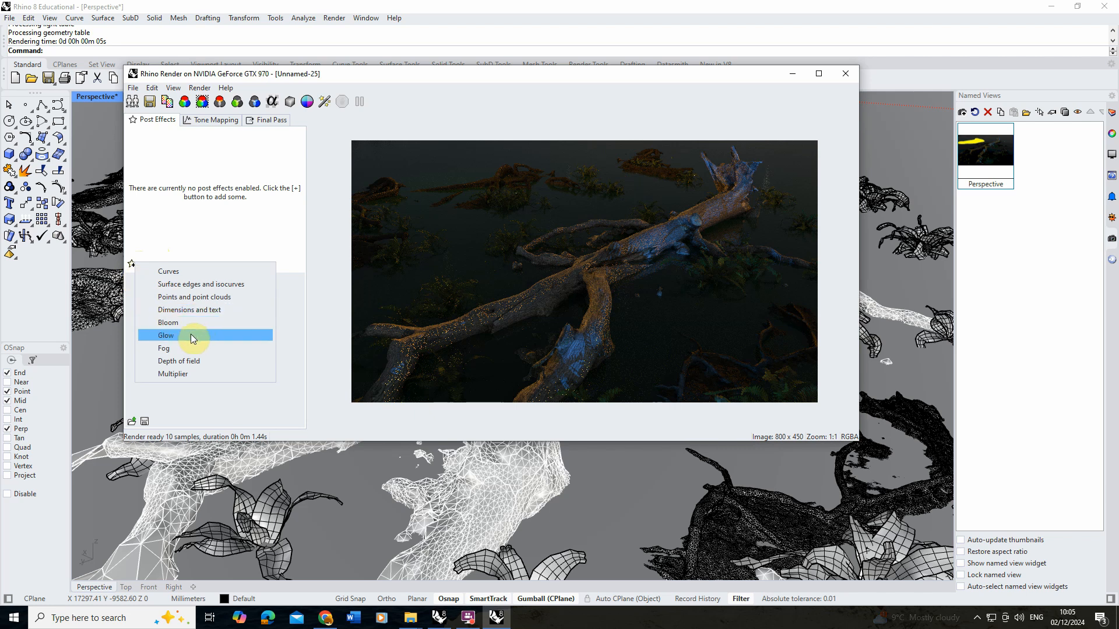
left_click(182, 350)
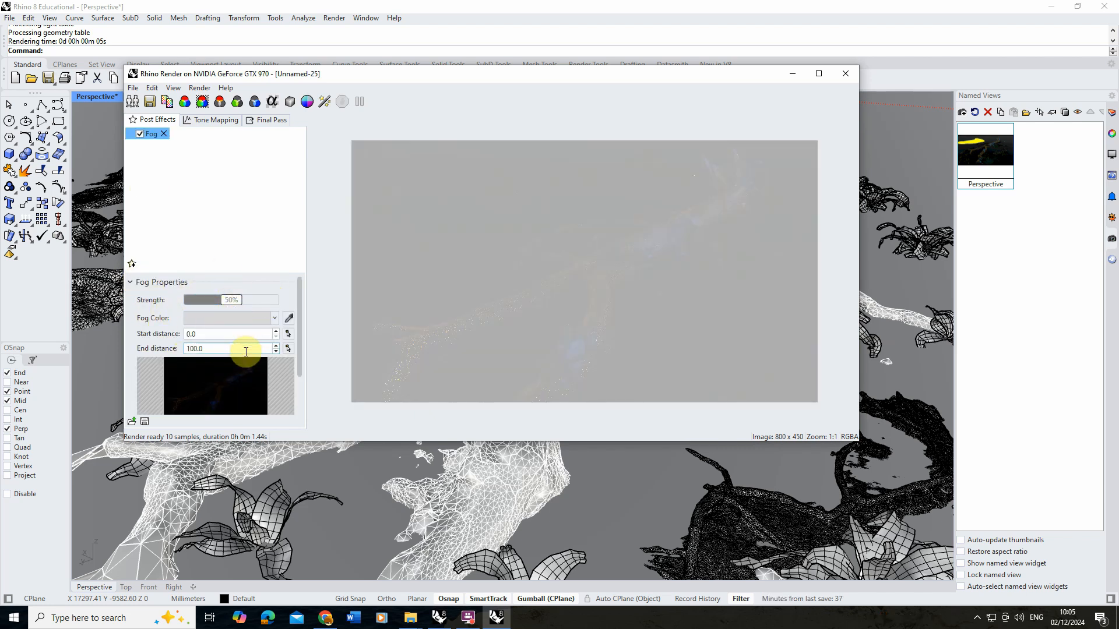
Step: Pick the fog's start distance in the image's near foreground, about 2472, and its end distance in the far background, about 10298
left_click(287, 349)
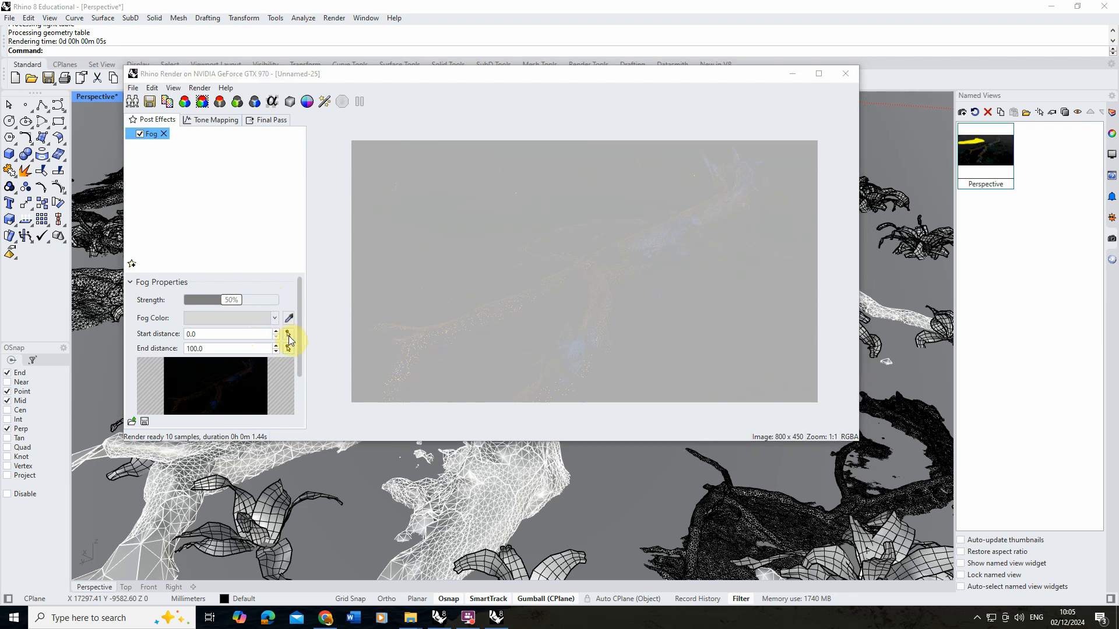
left_click(392, 394)
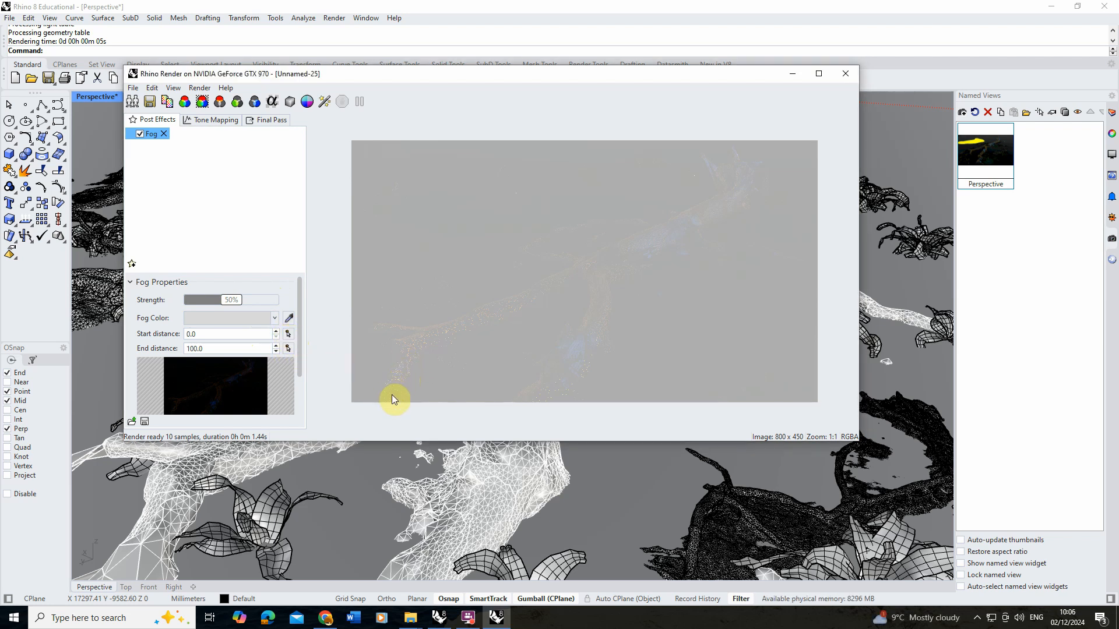
left_click(288, 349)
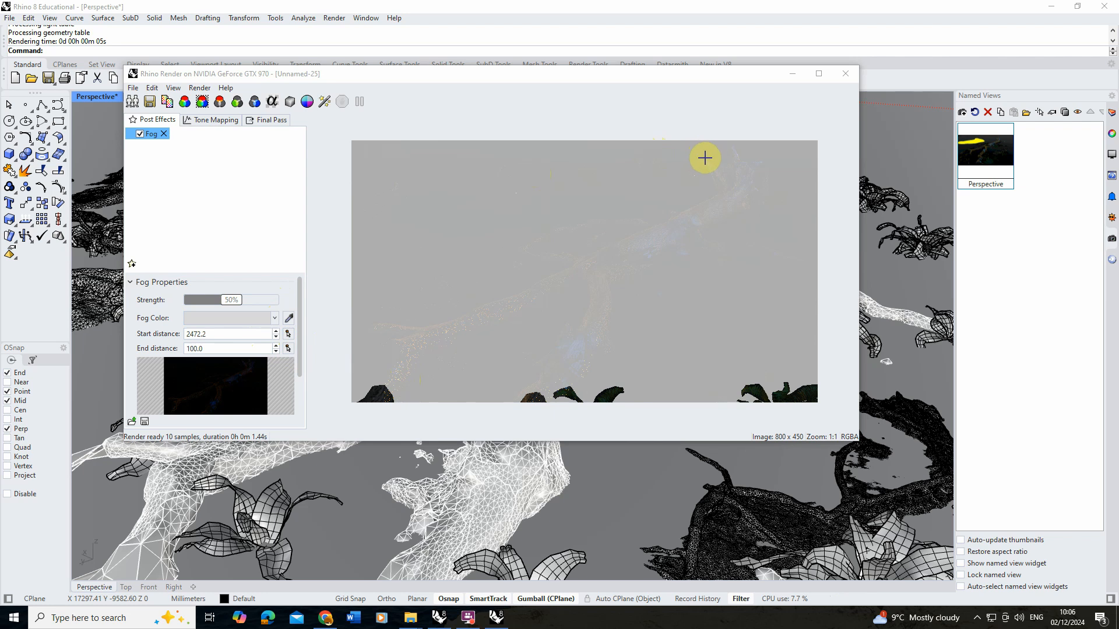
left_click(705, 158)
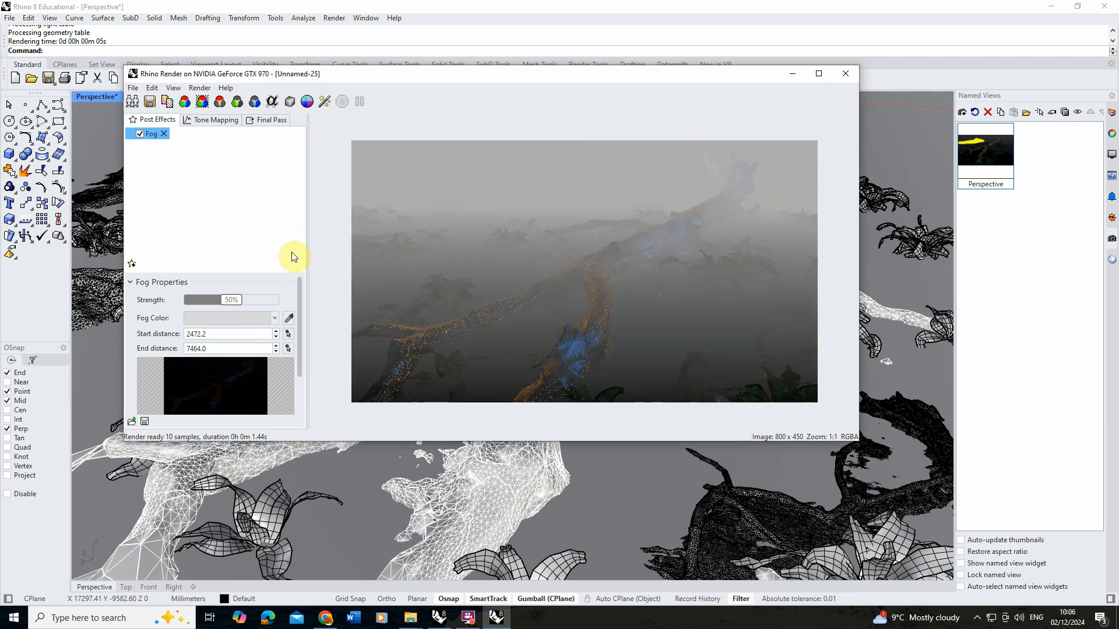
left_click(288, 349)
left_click(493, 181)
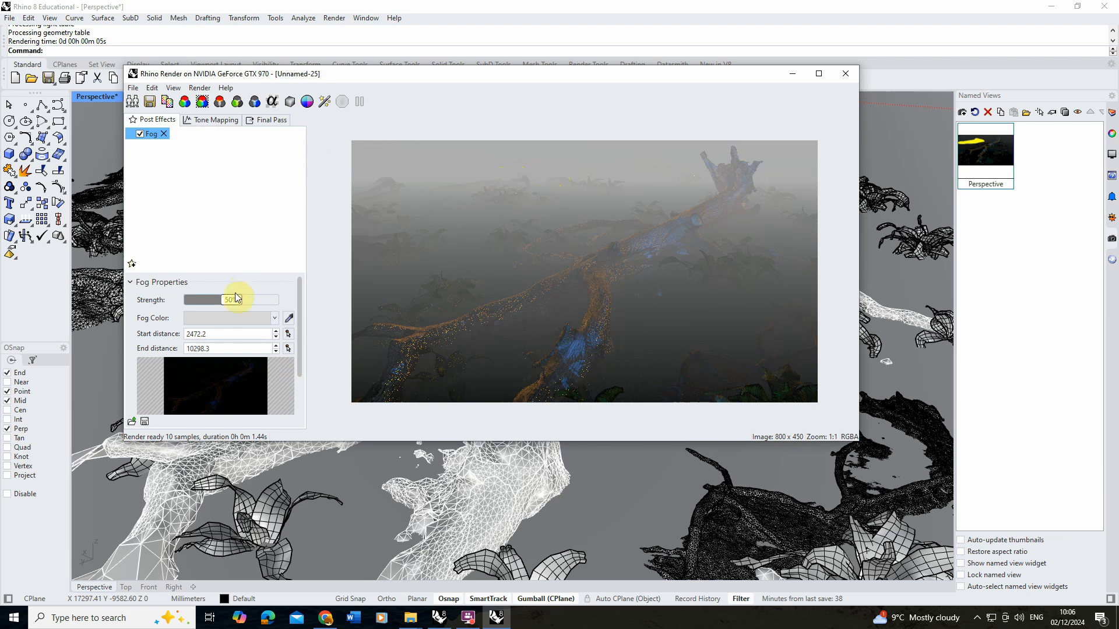
Step: Reduce the fog strength to 9% and change the fog colour to a pale violet-blue
left_click_drag(233, 300, 204, 309)
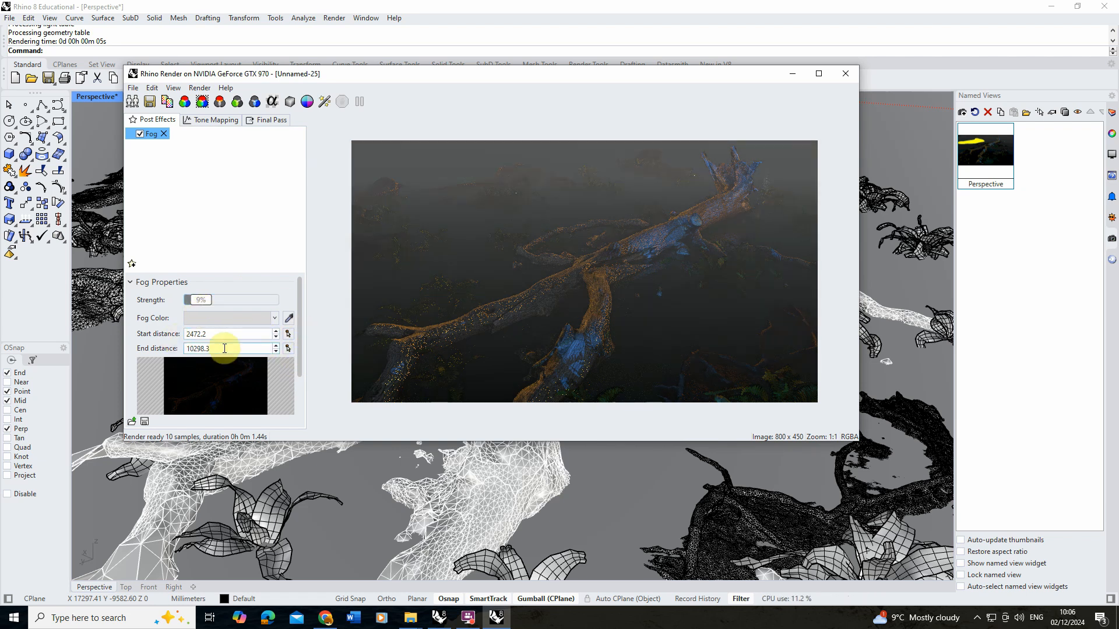
left_click(219, 320)
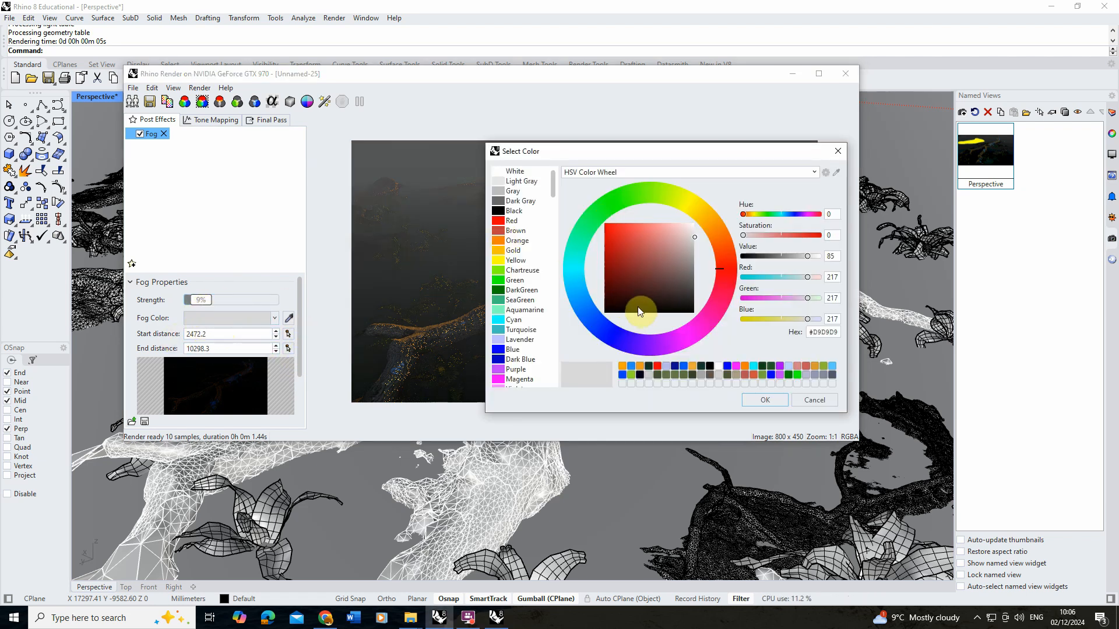
left_click(613, 328)
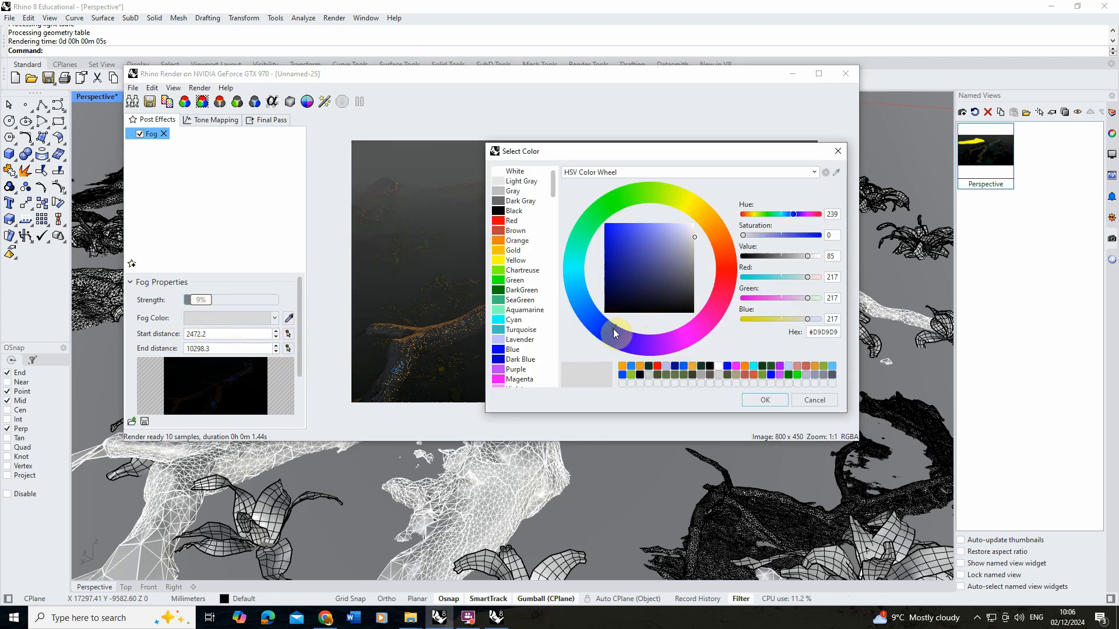
left_click(677, 233)
left_click(764, 400)
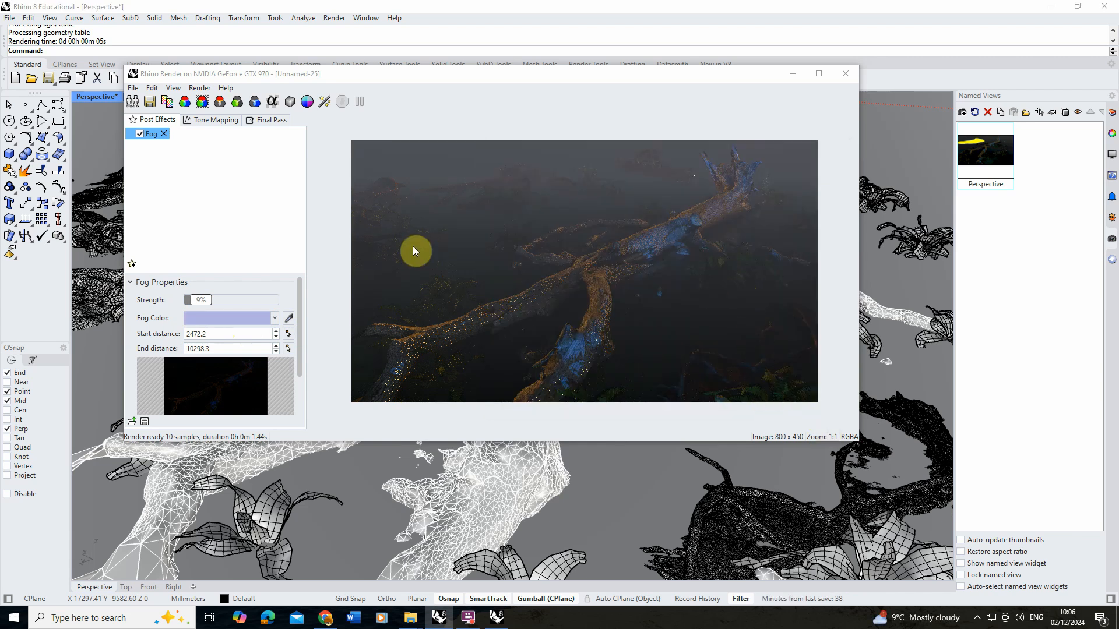
Step: Add a Bloom post effect above the fog, and close the render window while saving the post effects to the document
left_click(251, 210)
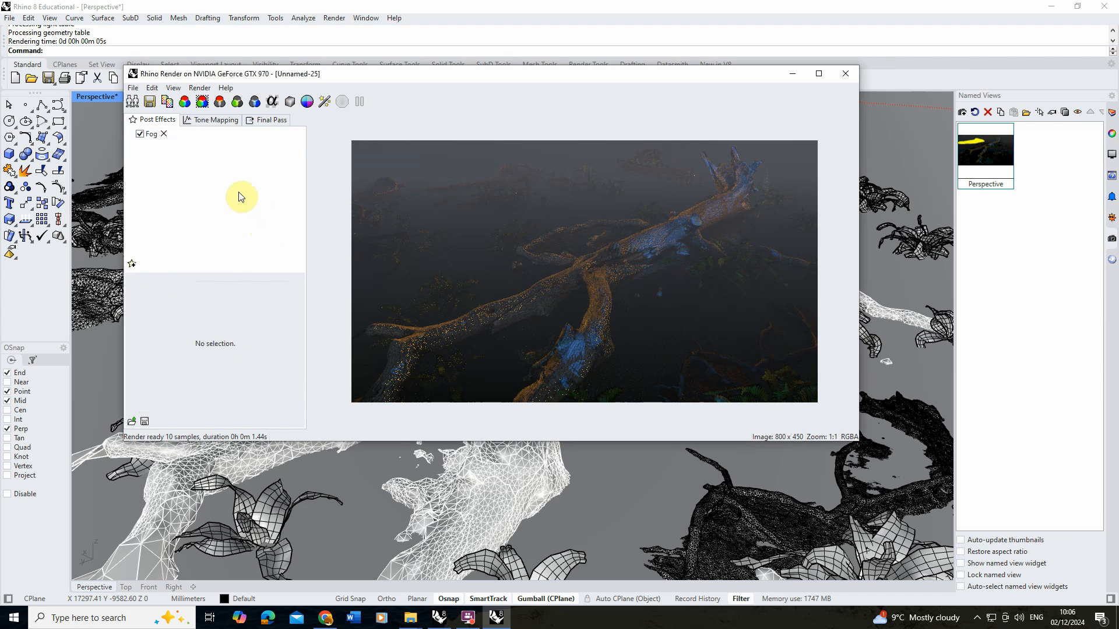
left_click(132, 263)
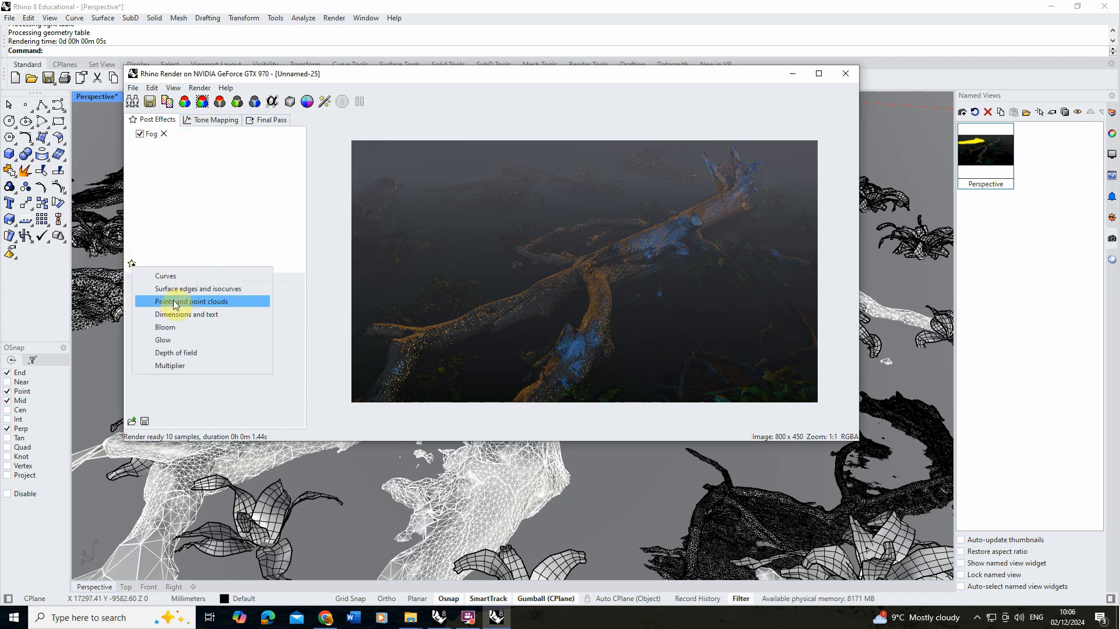
left_click(178, 334)
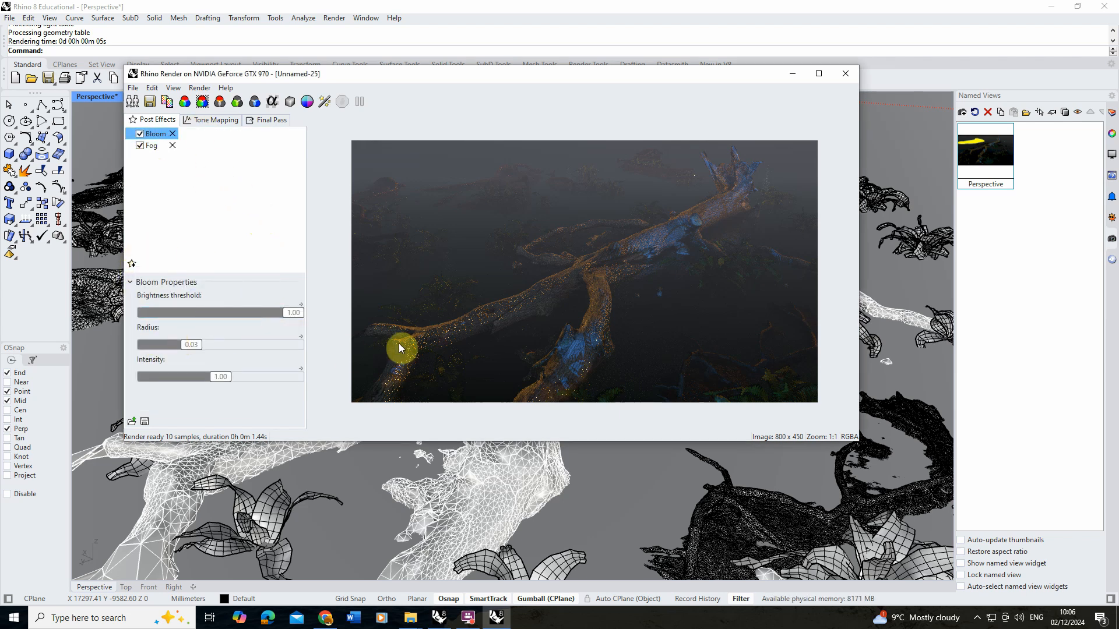
left_click(189, 345)
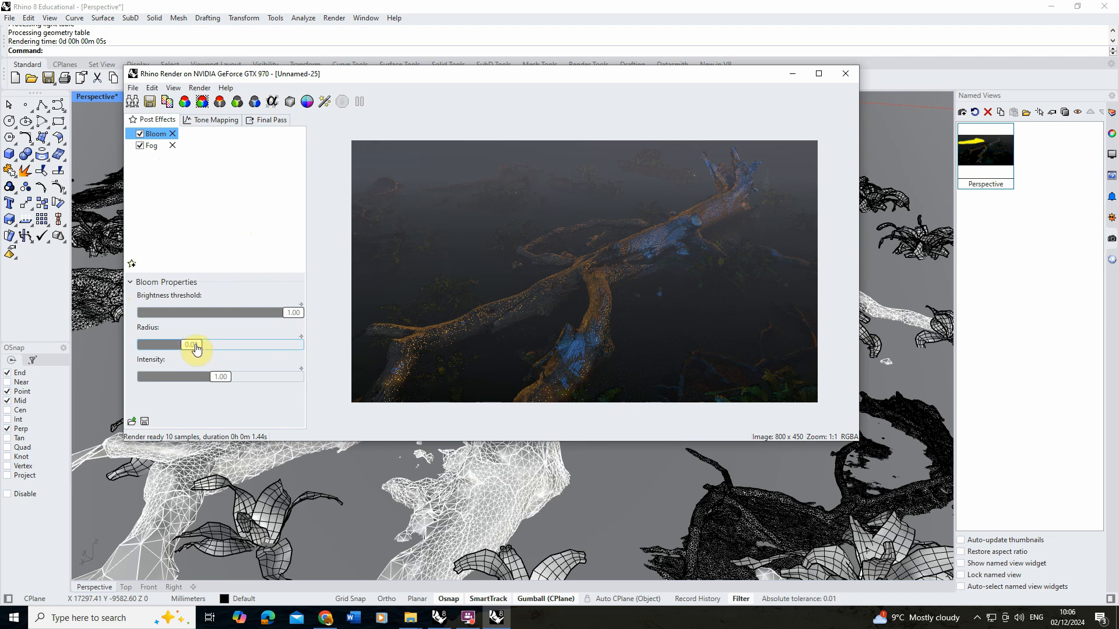
left_click(181, 177)
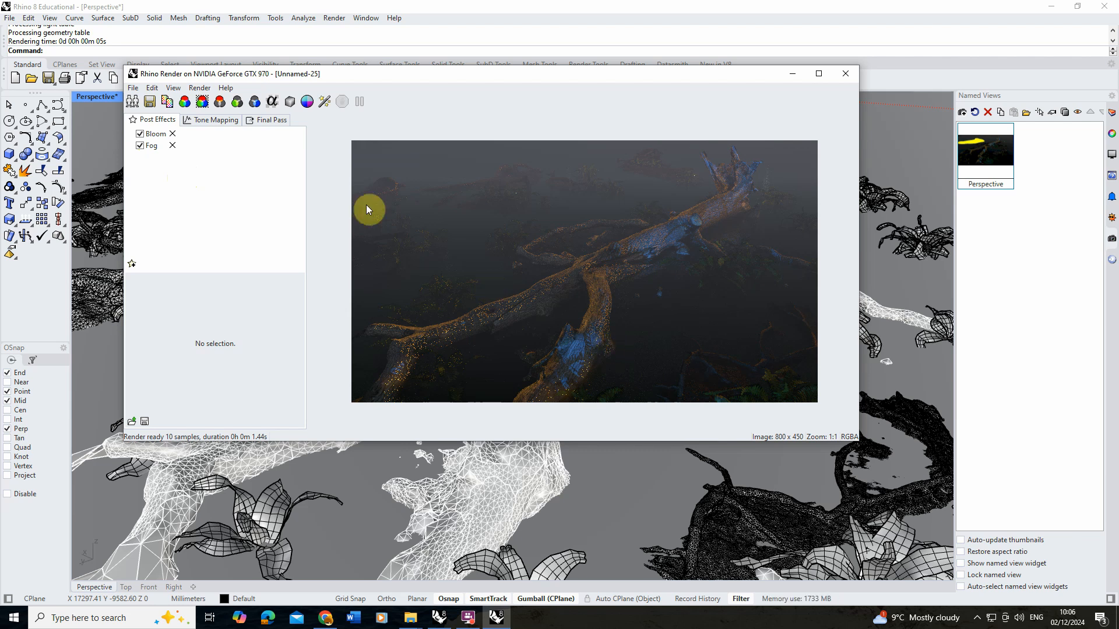
left_click(848, 76)
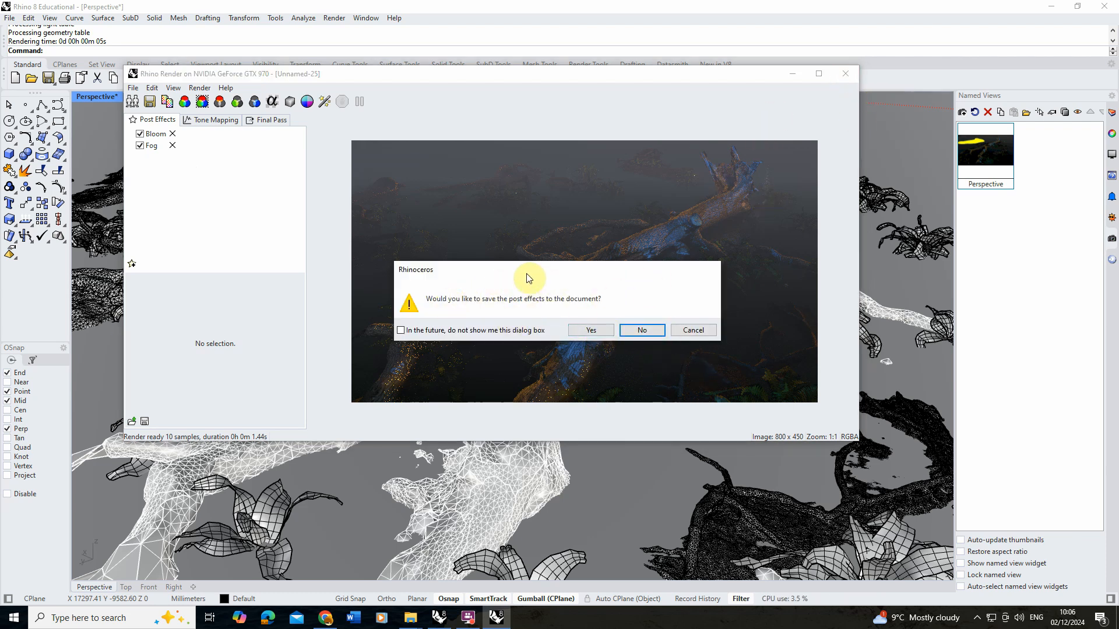
left_click(606, 331)
Step: In the document's Render properties, lock the custom image size to the viewport aspect ratio and set its width to 2500 pixels
left_click(334, 18)
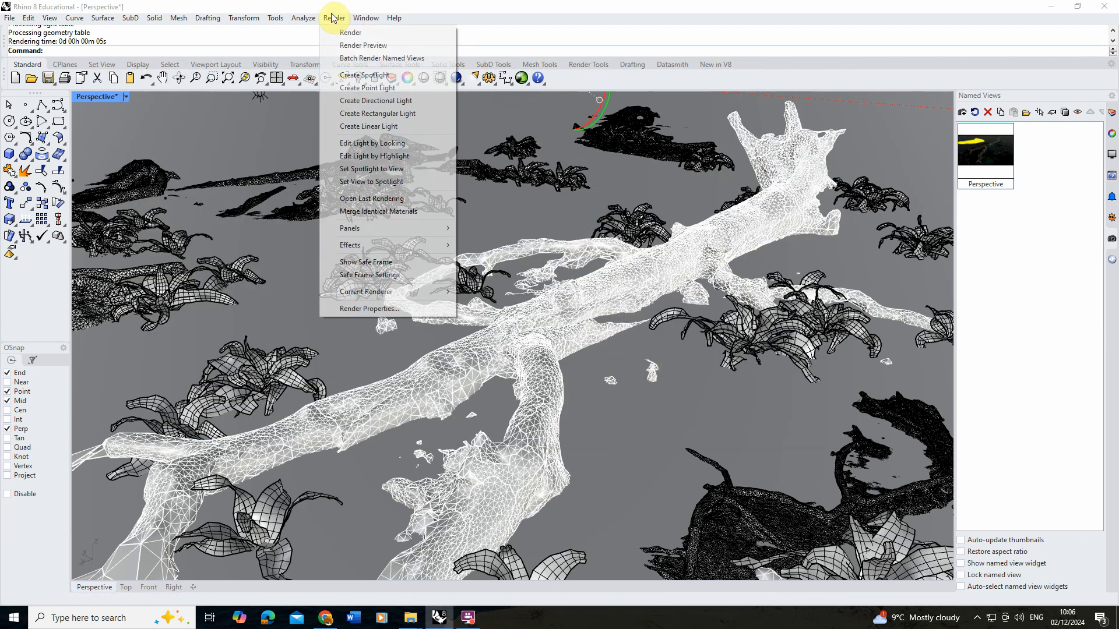
left_click(376, 314)
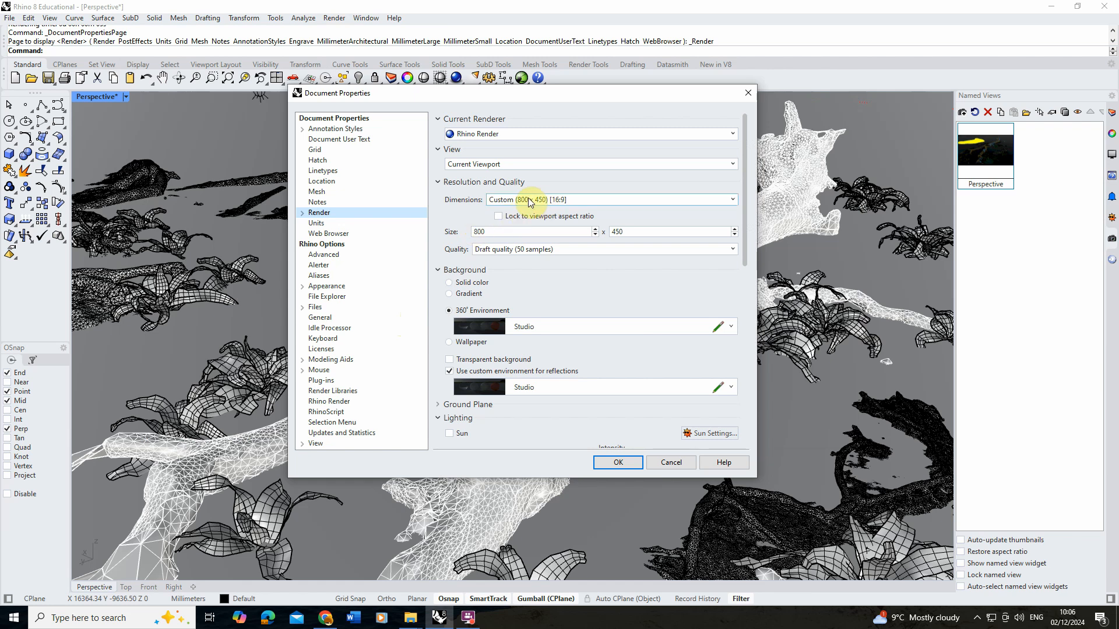
left_click(532, 201)
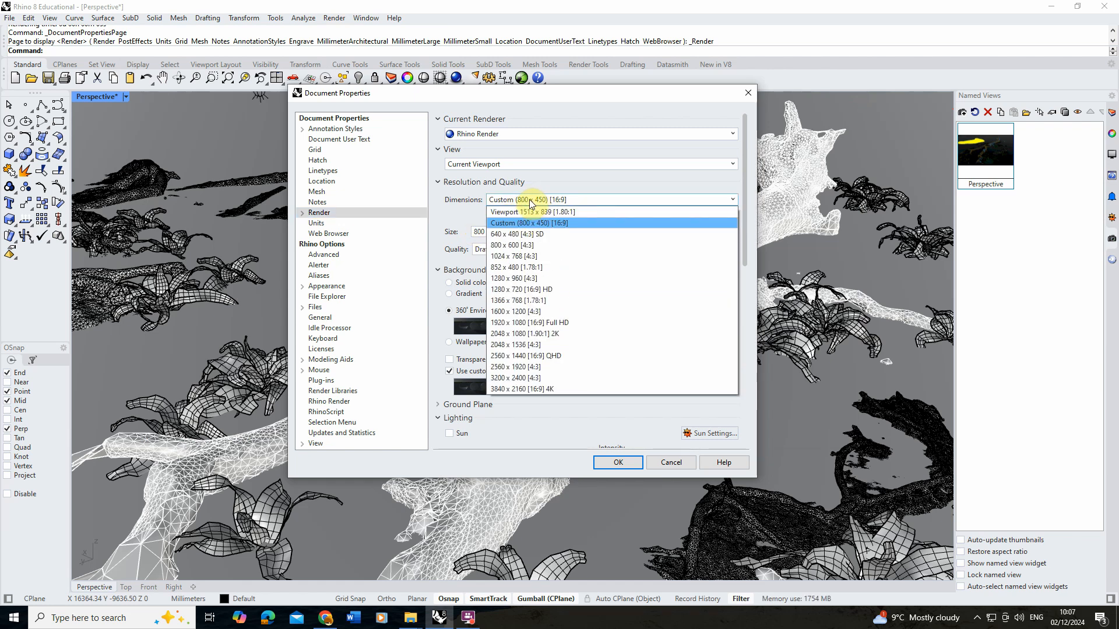
left_click(530, 223)
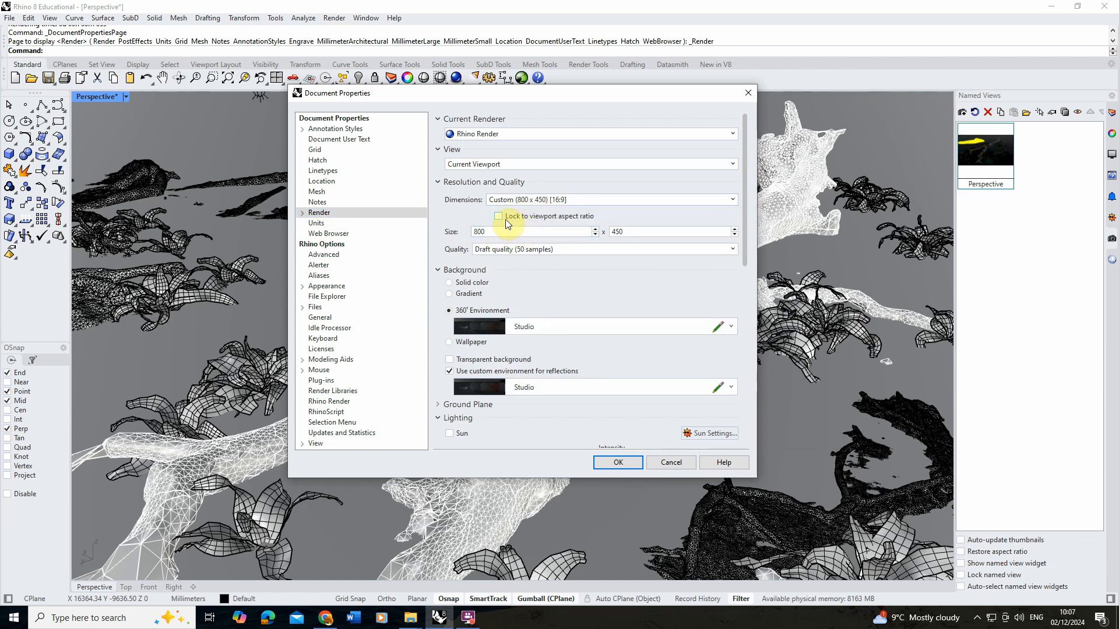
left_click(505, 218)
double_click(532, 233)
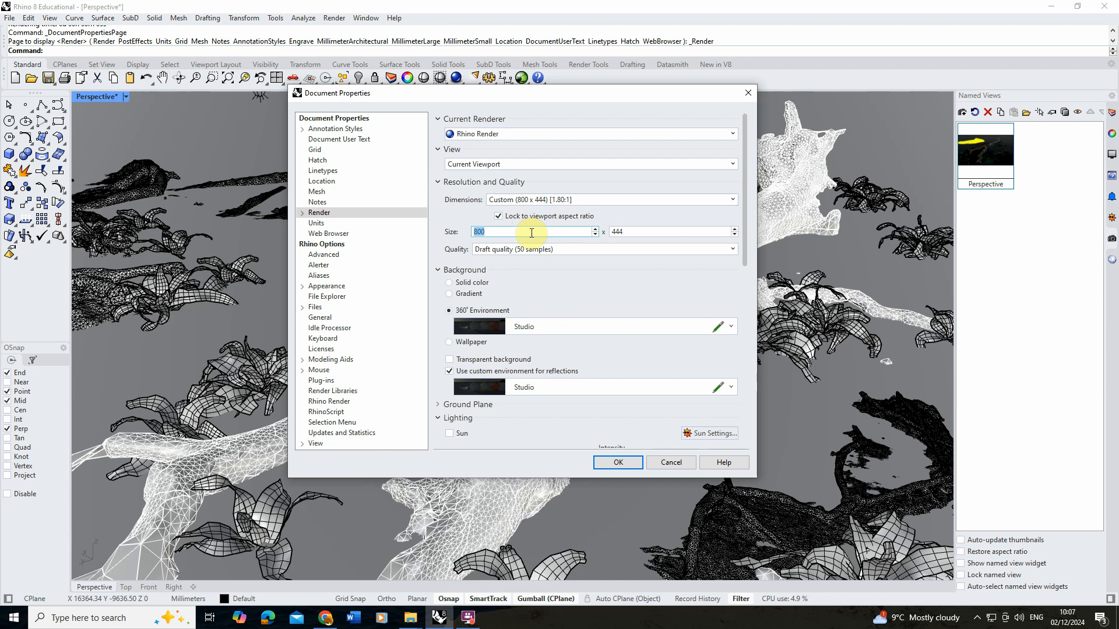
type("2500")
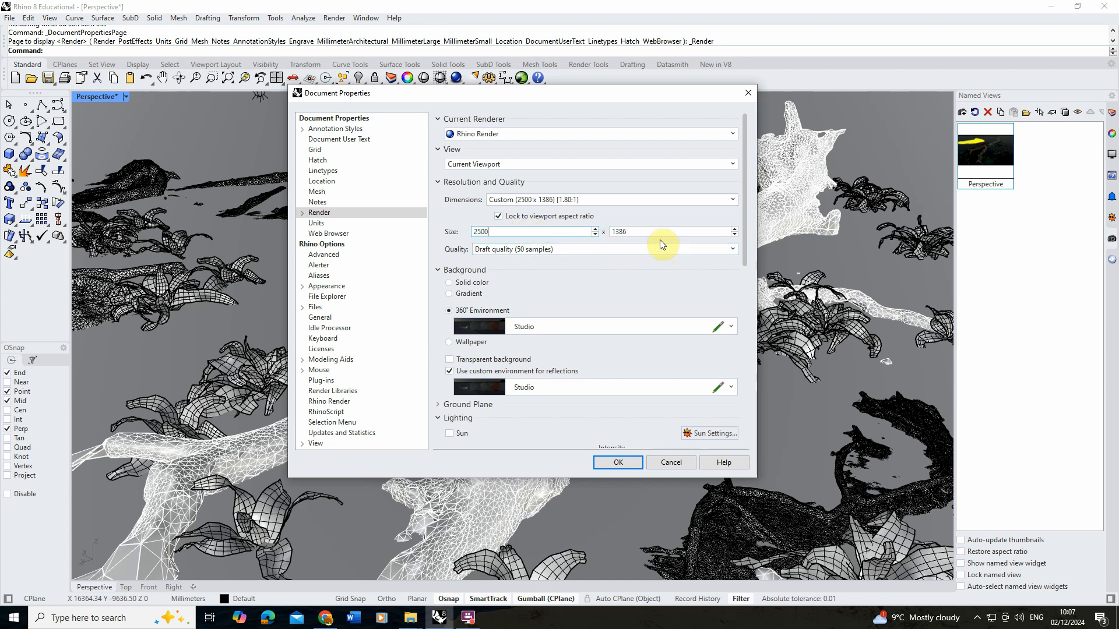
key("Tab")
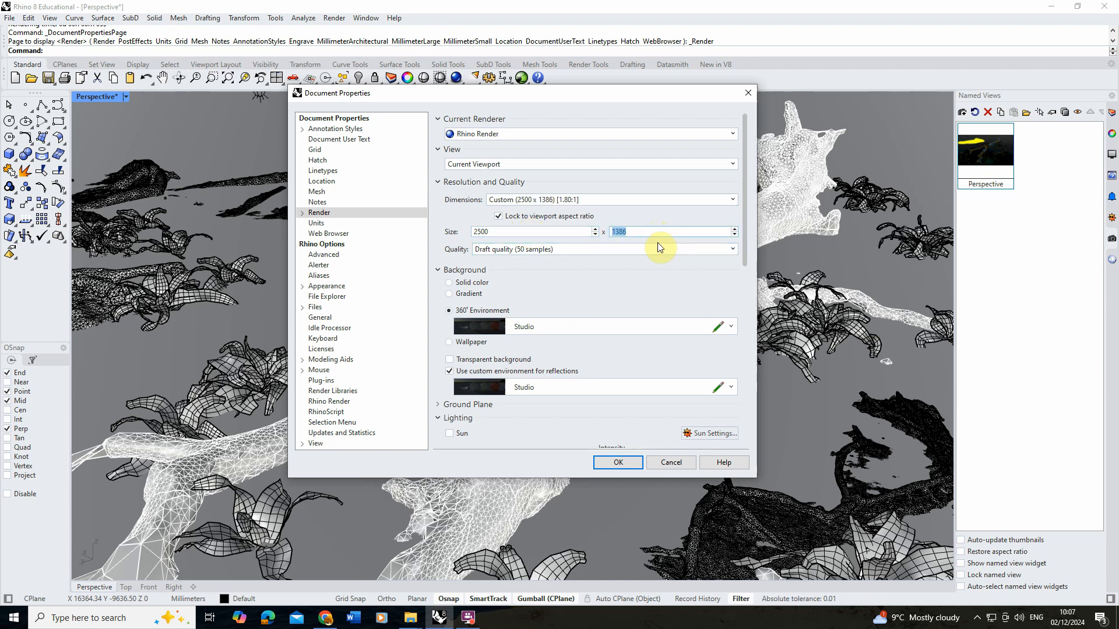
Step: Set the render quality to Final quality (1500 samples) and apply the document properties
left_click(558, 249)
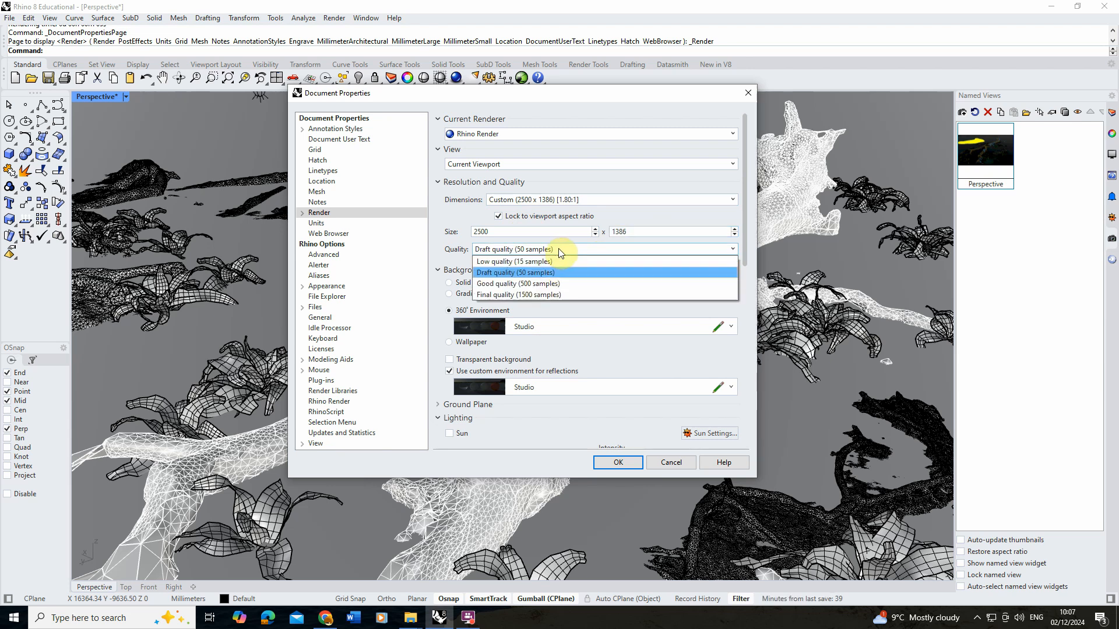
left_click(531, 295)
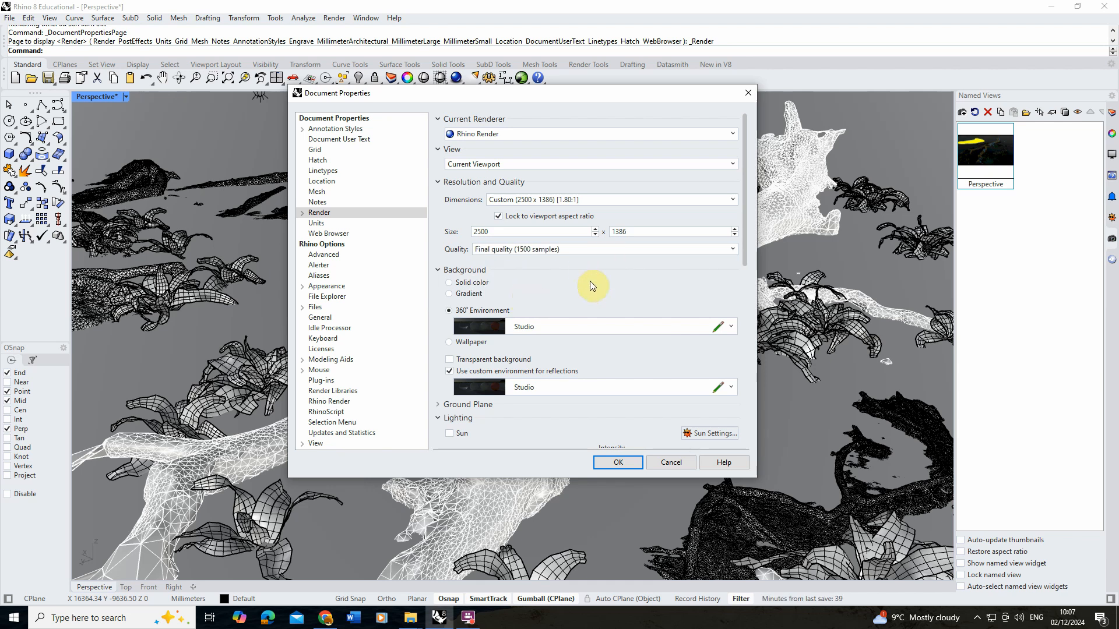
left_click(637, 462)
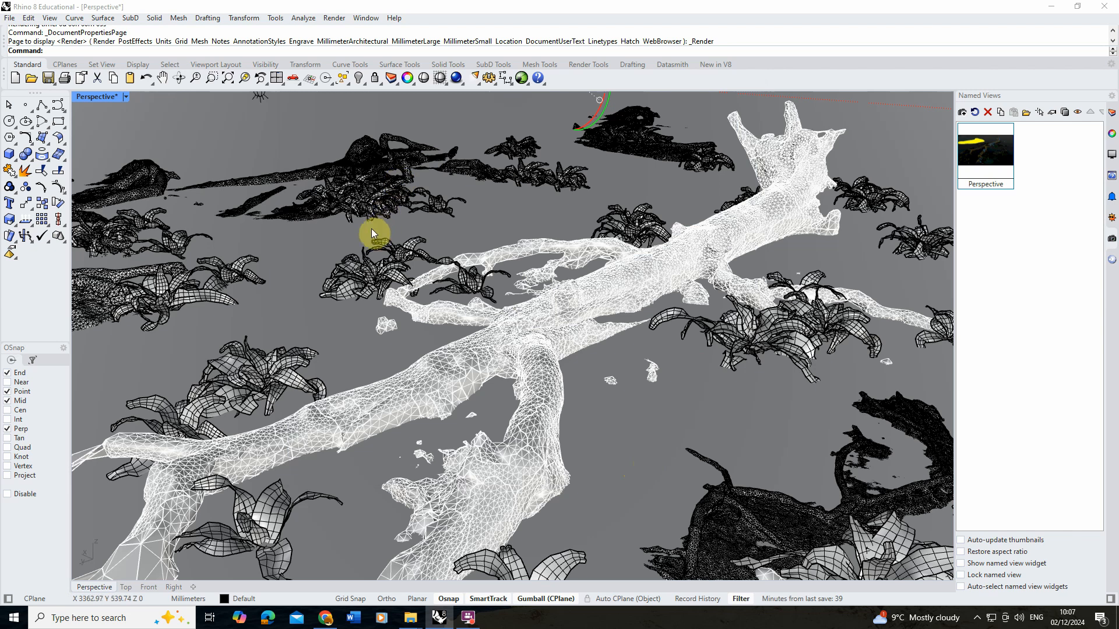
Step: Save the model as a Rhino 8 file named Render in the 088_Polycam folder
left_click(334, 18)
left_click(336, 20)
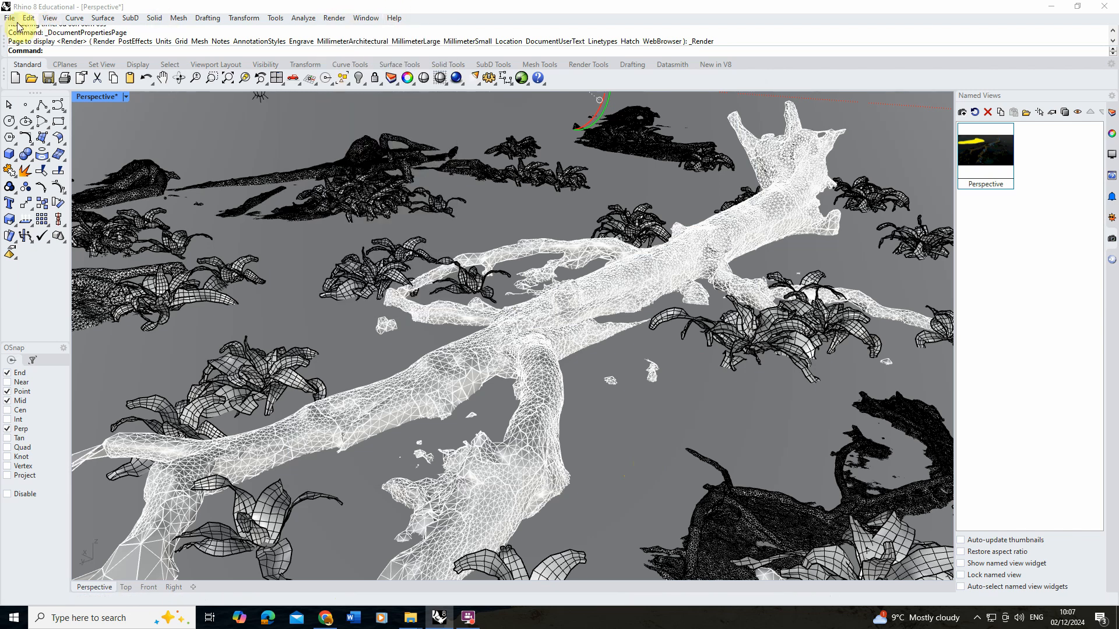
left_click(10, 18)
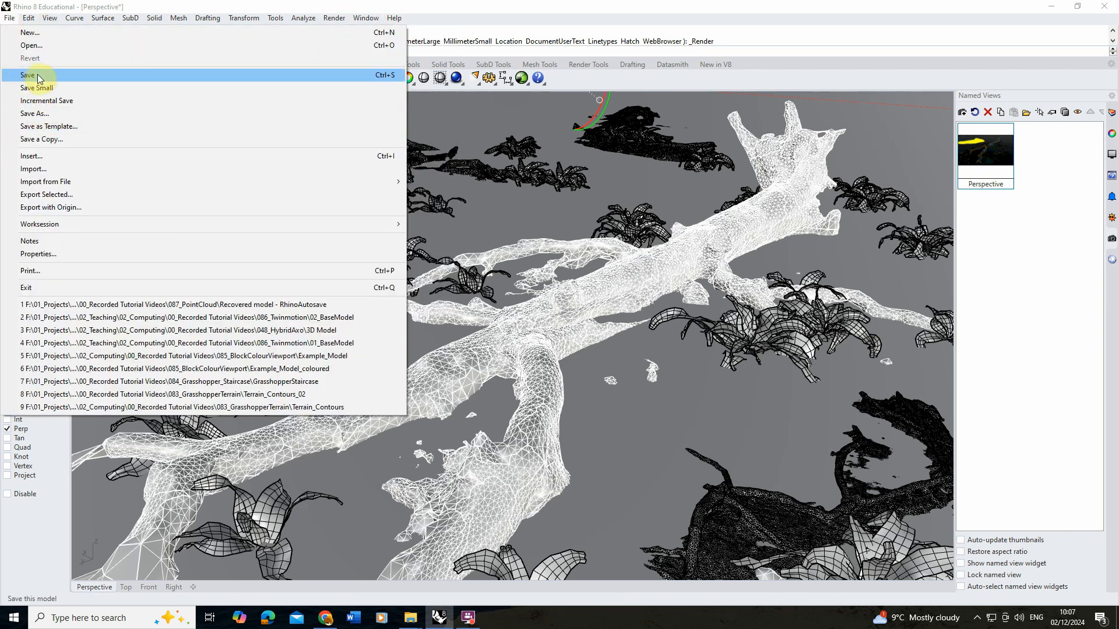
left_click(88, 114)
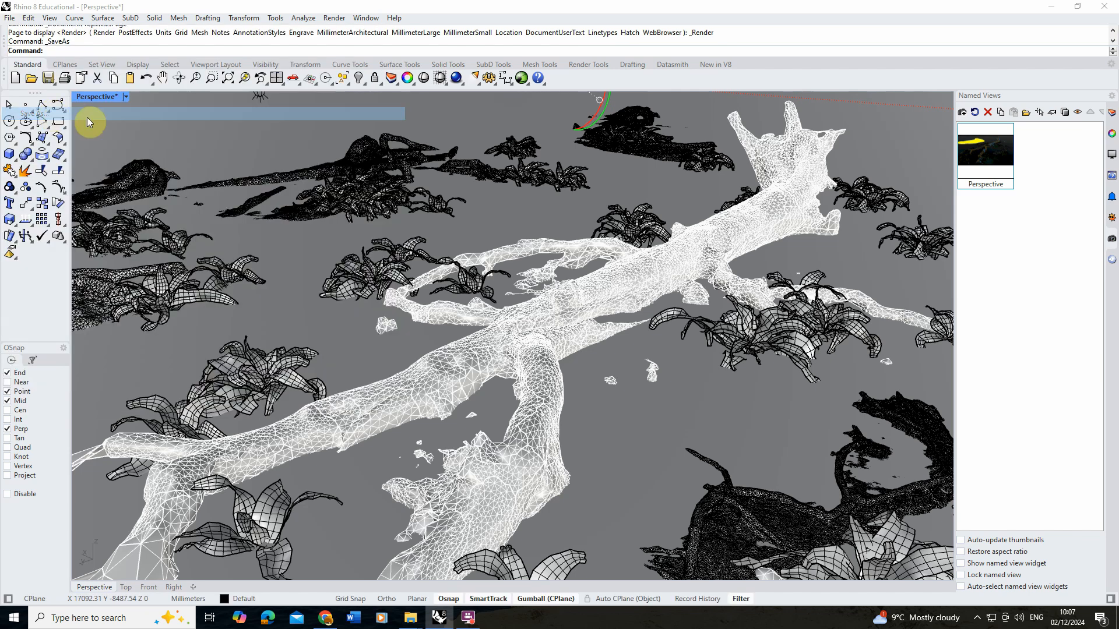
left_click(317, 53)
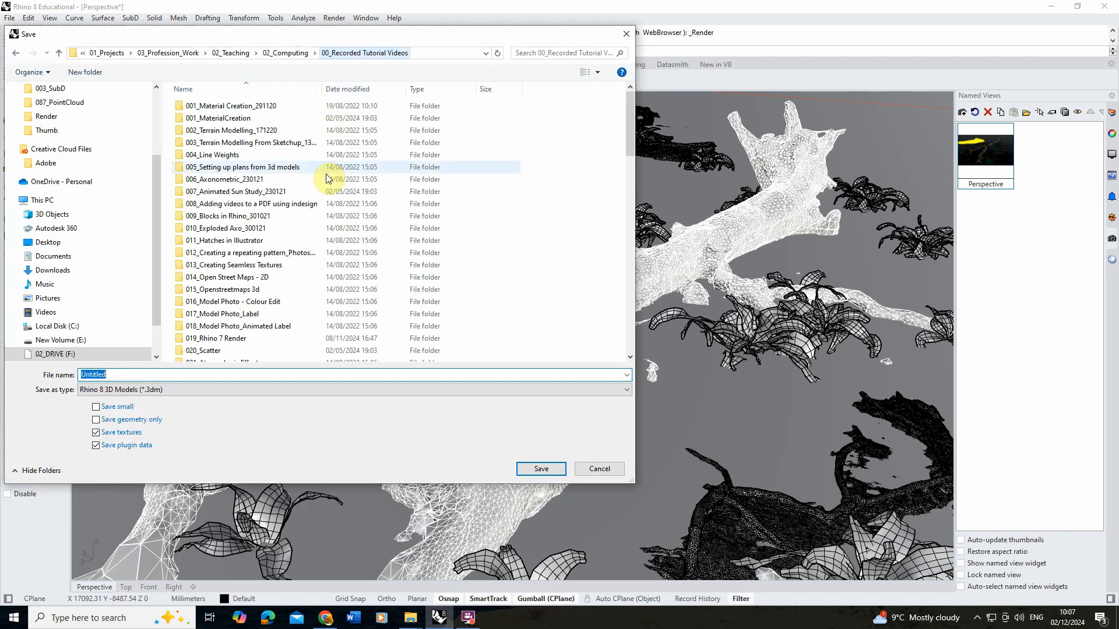
scroll(256, 262, "down", 10)
scroll(252, 324, "down", 4)
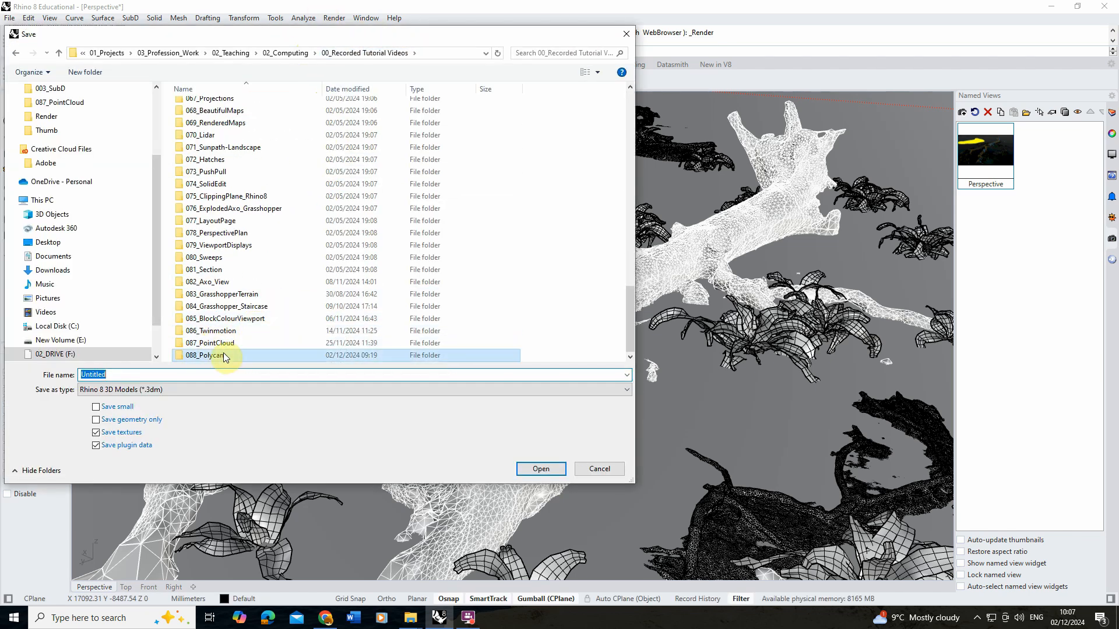
double_click(223, 352)
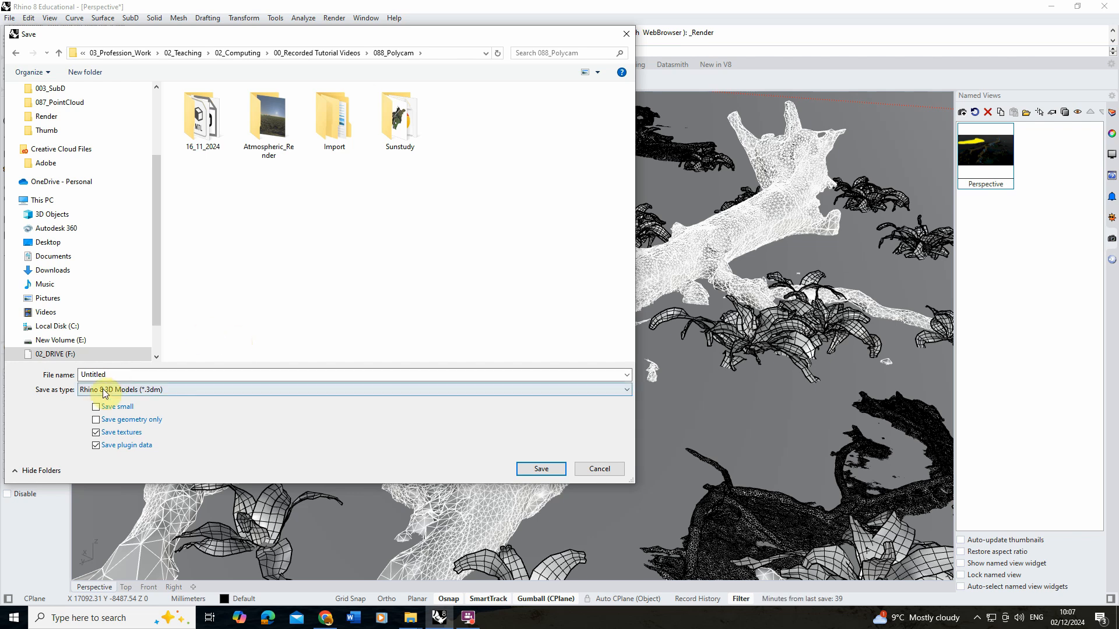
double_click(134, 376)
type("Rend")
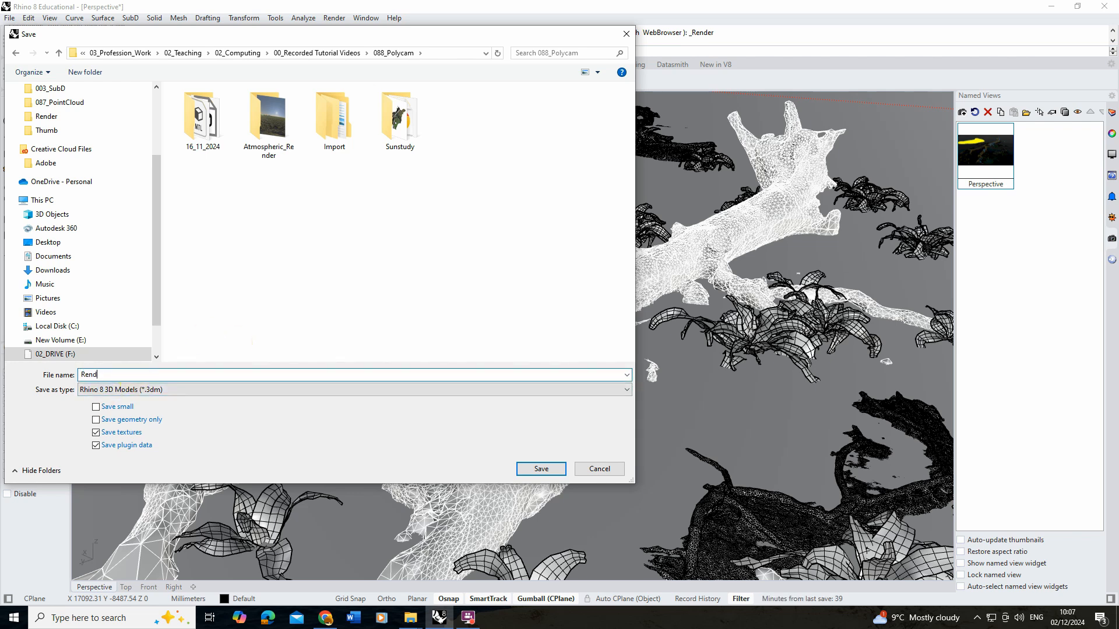
type("er")
left_click(545, 469)
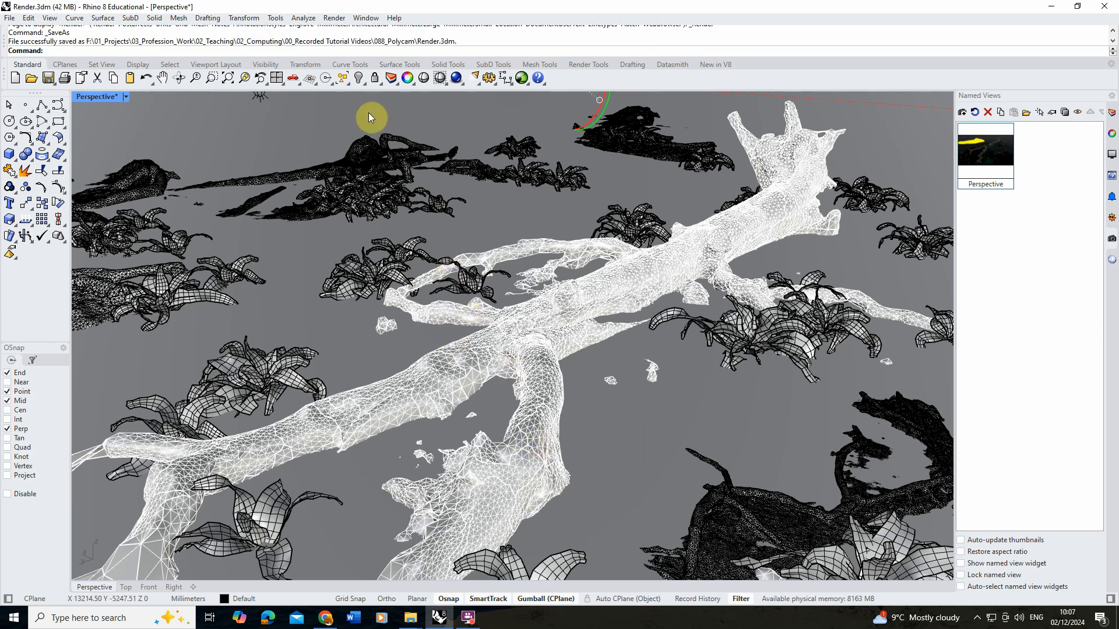
Step: Start the full render of the Perspective view
left_click(334, 18)
left_click(373, 33)
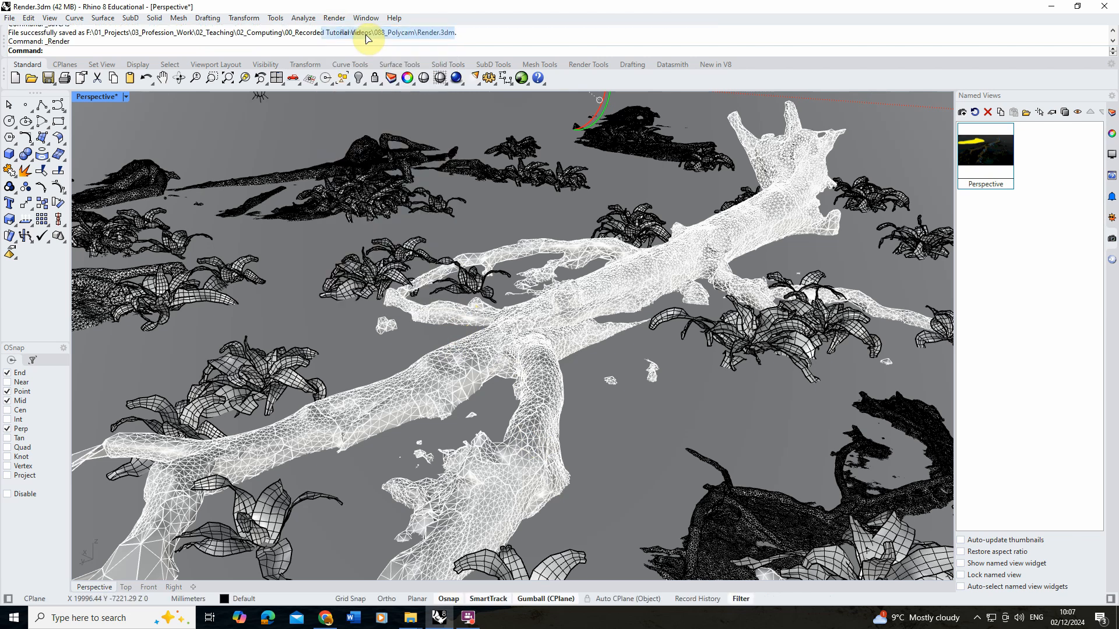